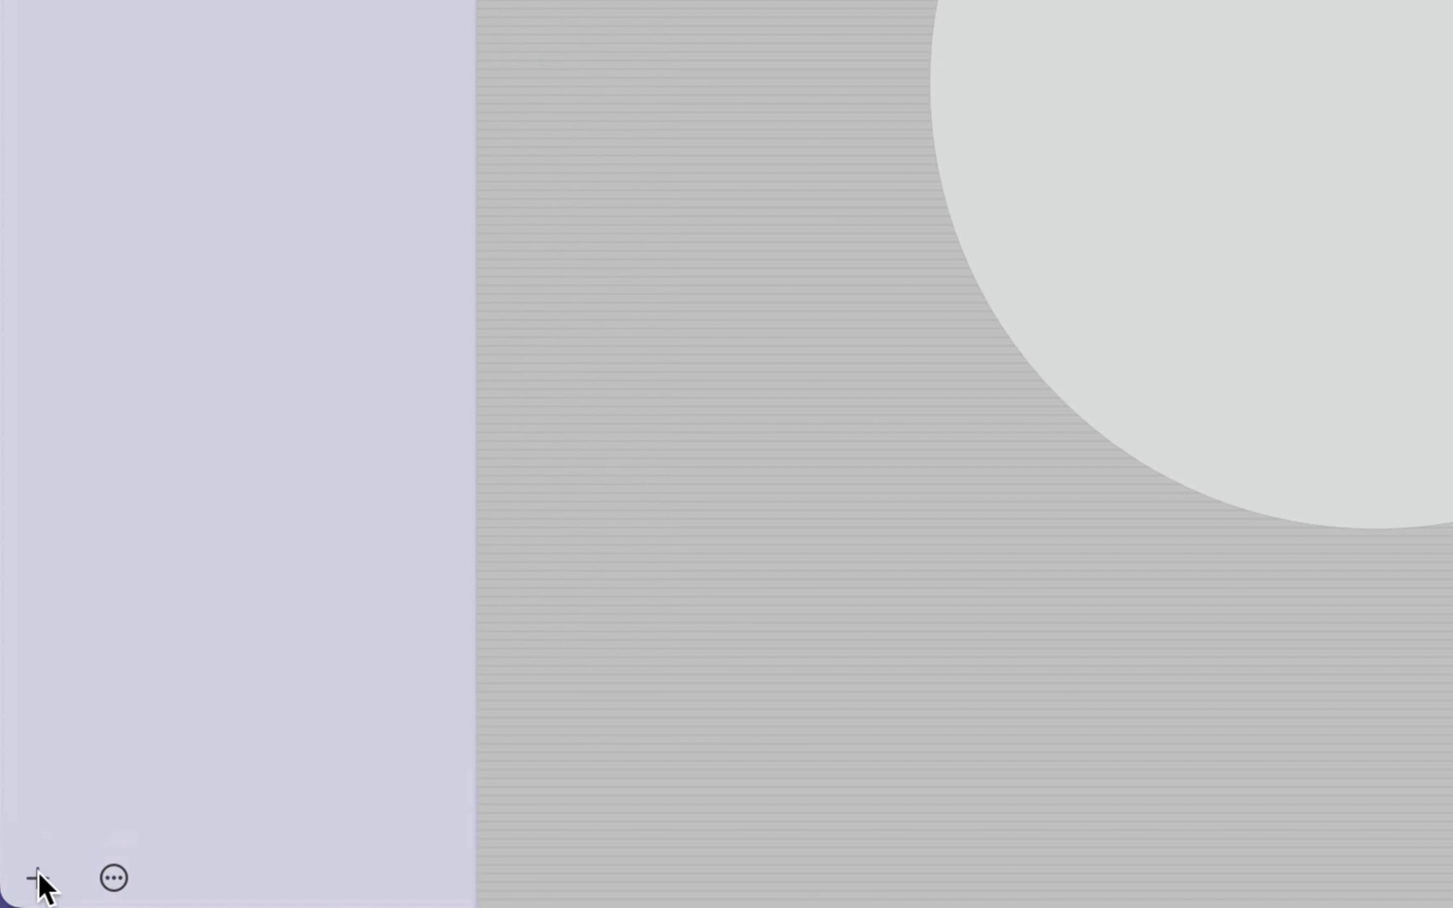
# - Search the crystal library for 'quartz' and load Quartz [alpha] into a new document
pyautogui.click(39, 874)
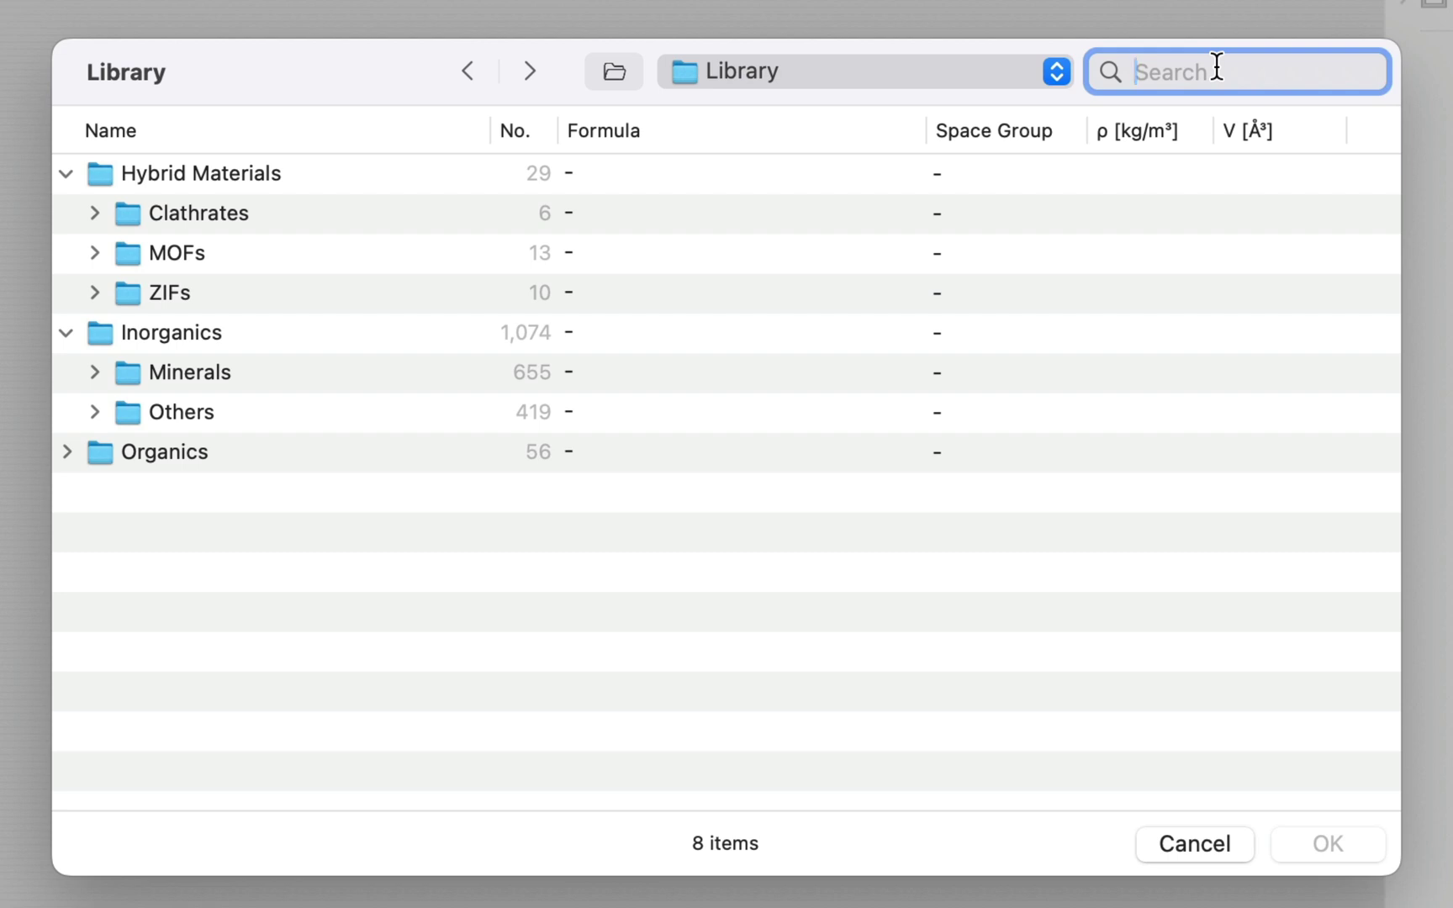
pyautogui.write('quartz')
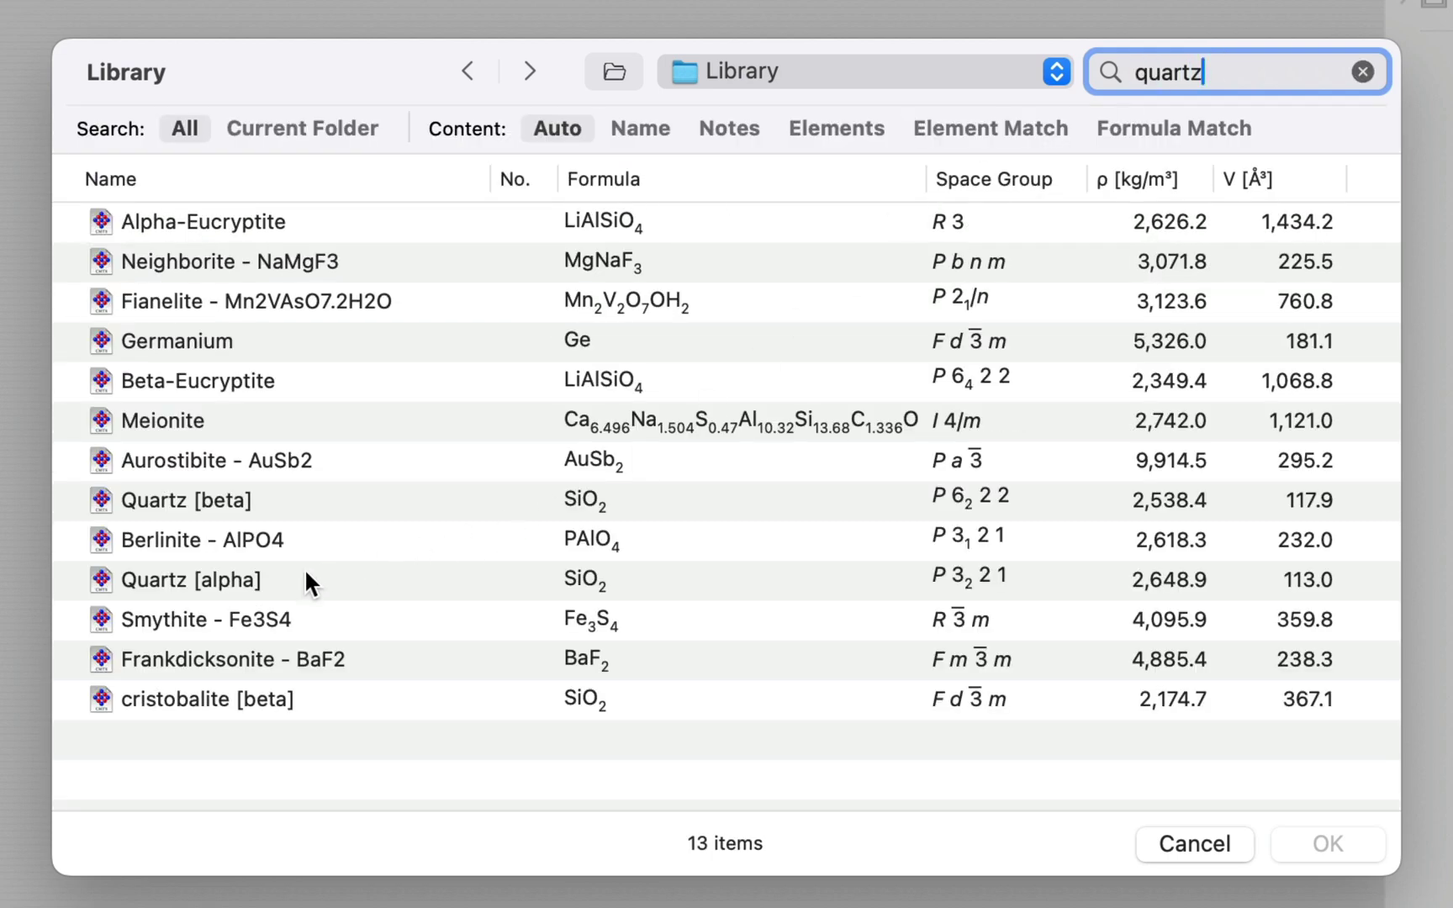
pyautogui.click(284, 581)
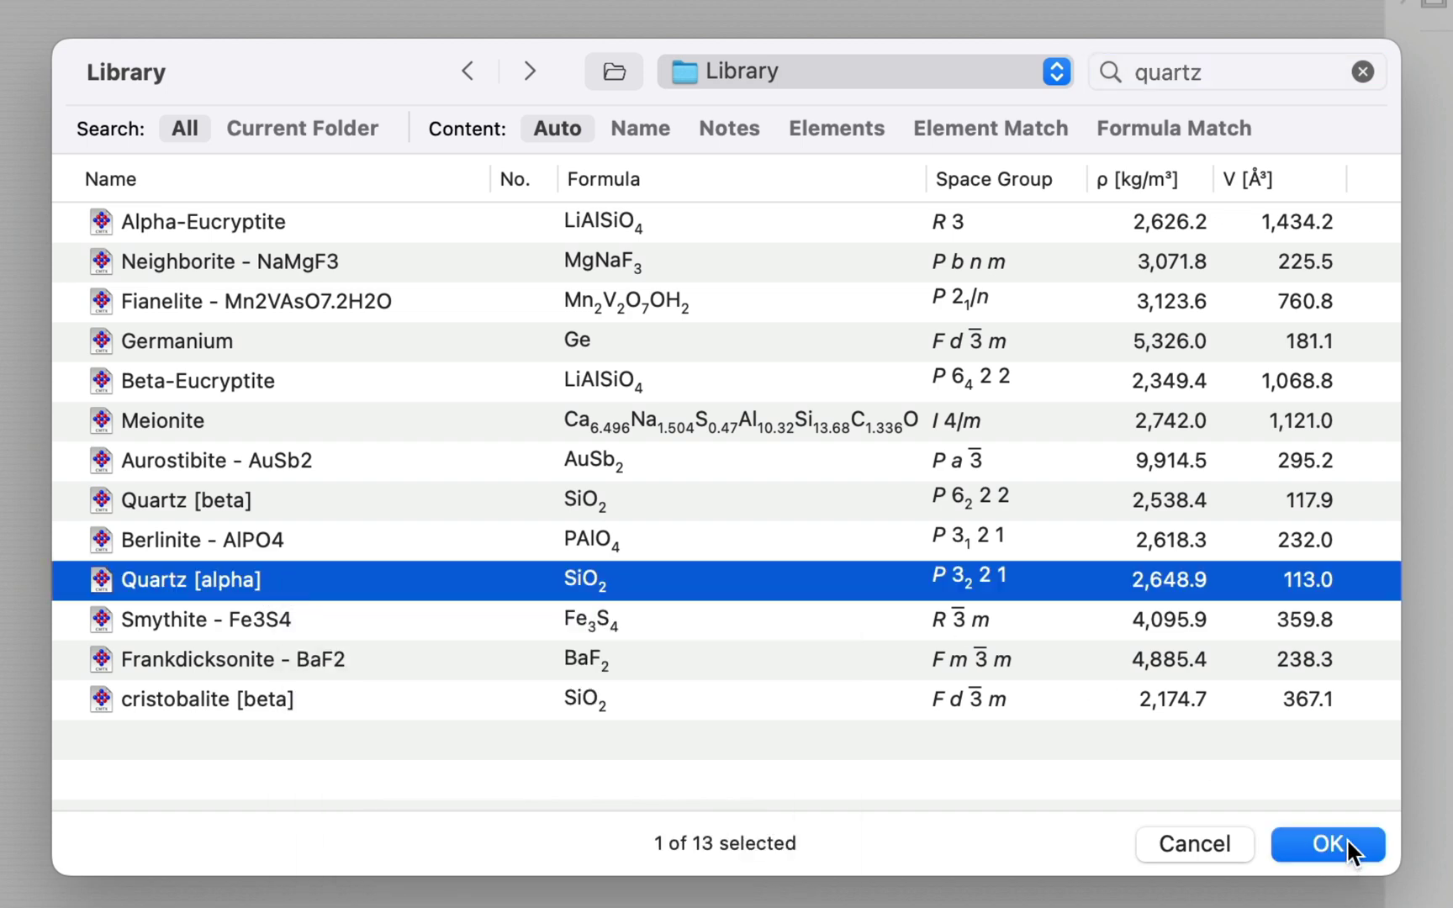
pyautogui.click(1329, 843)
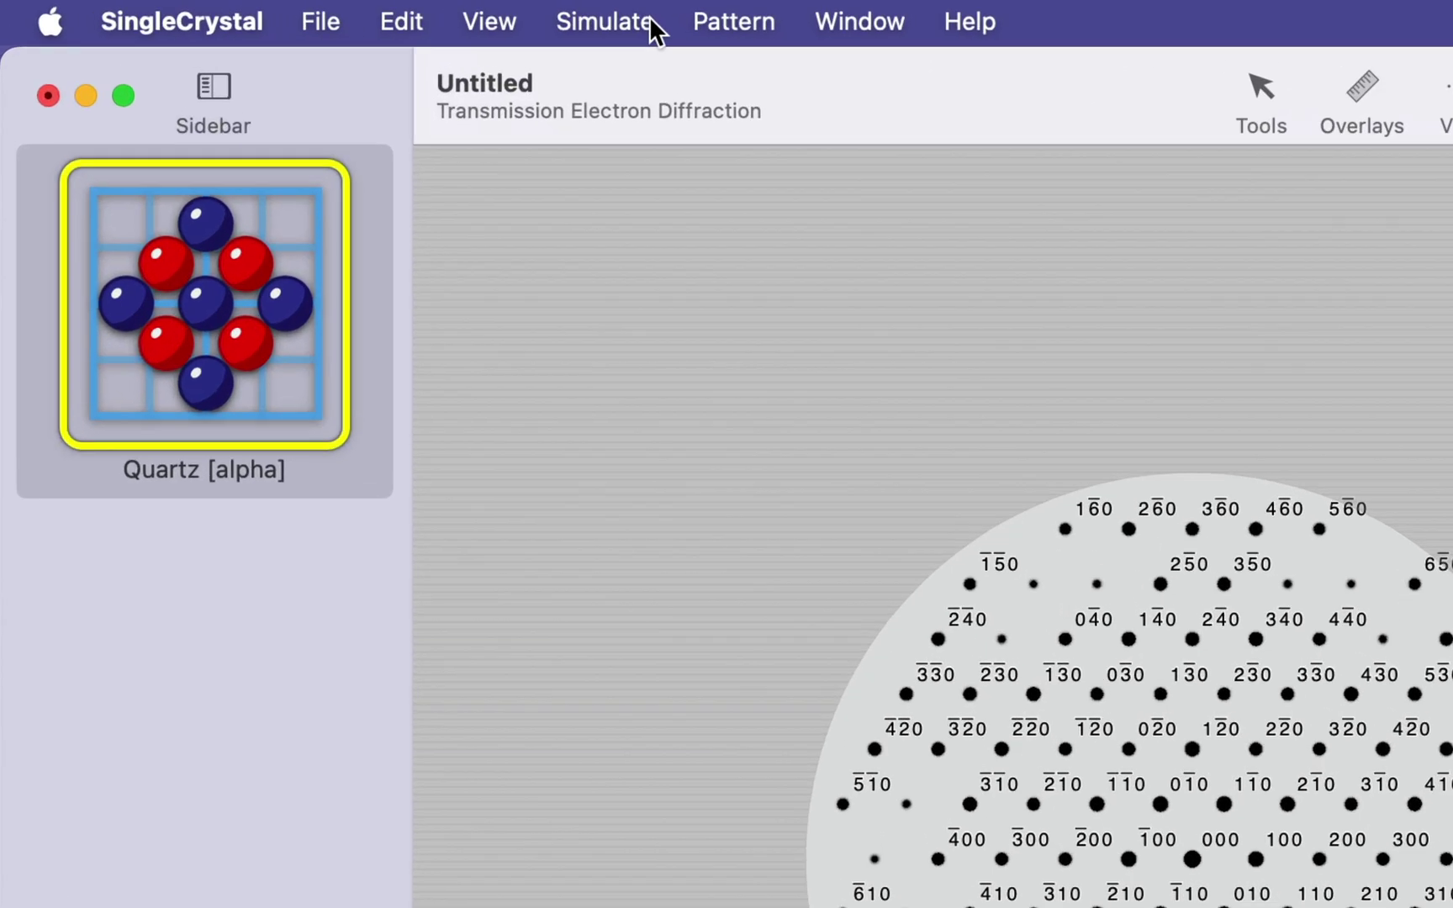
# - Change the simulation type to 3D Crystal Shape
pyautogui.click(374, 13)
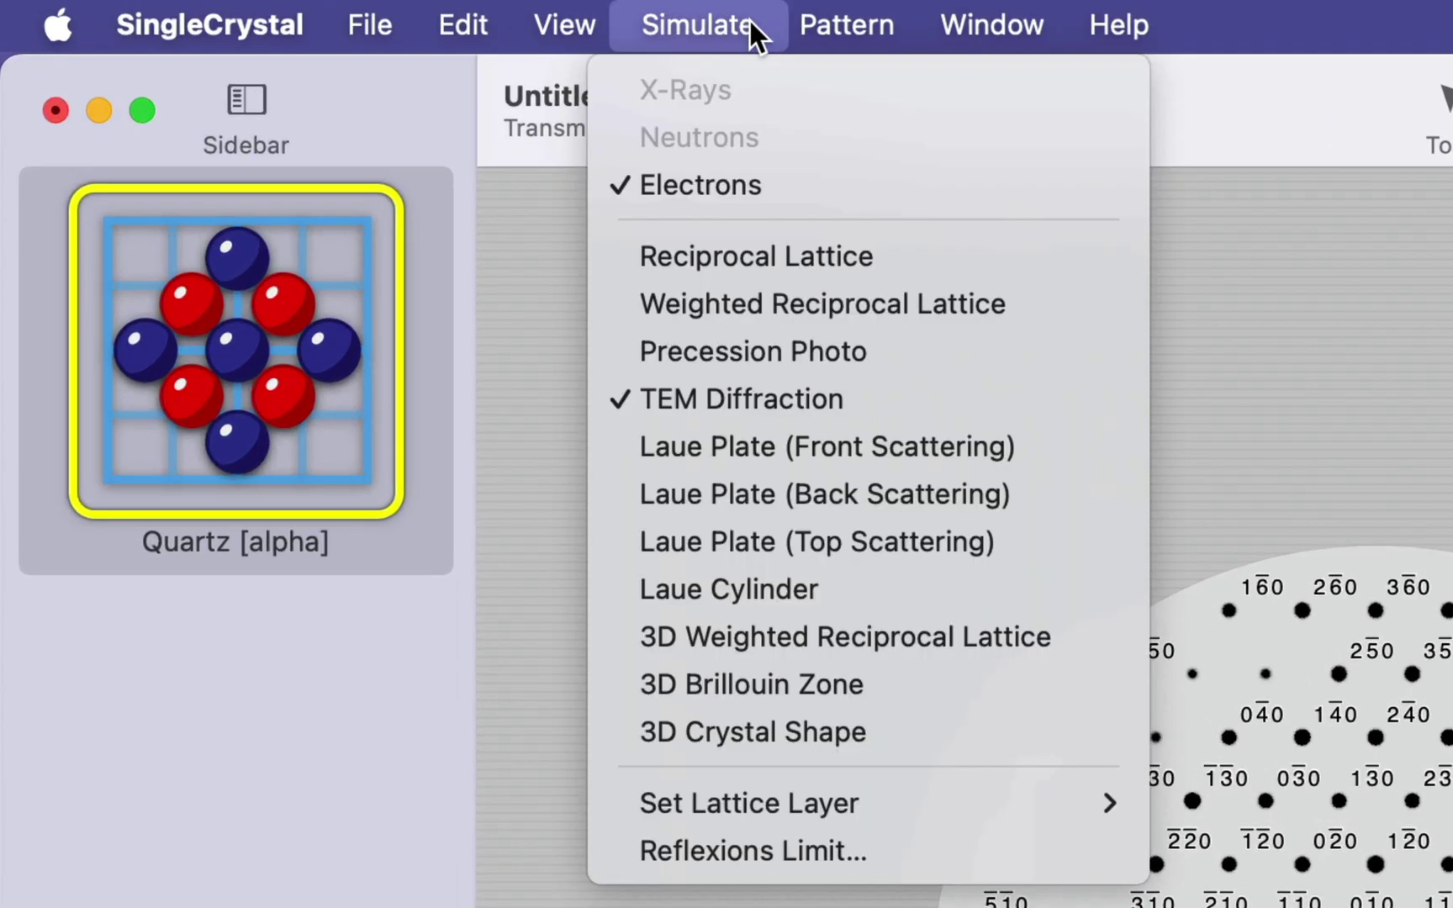
pyautogui.click(915, 728)
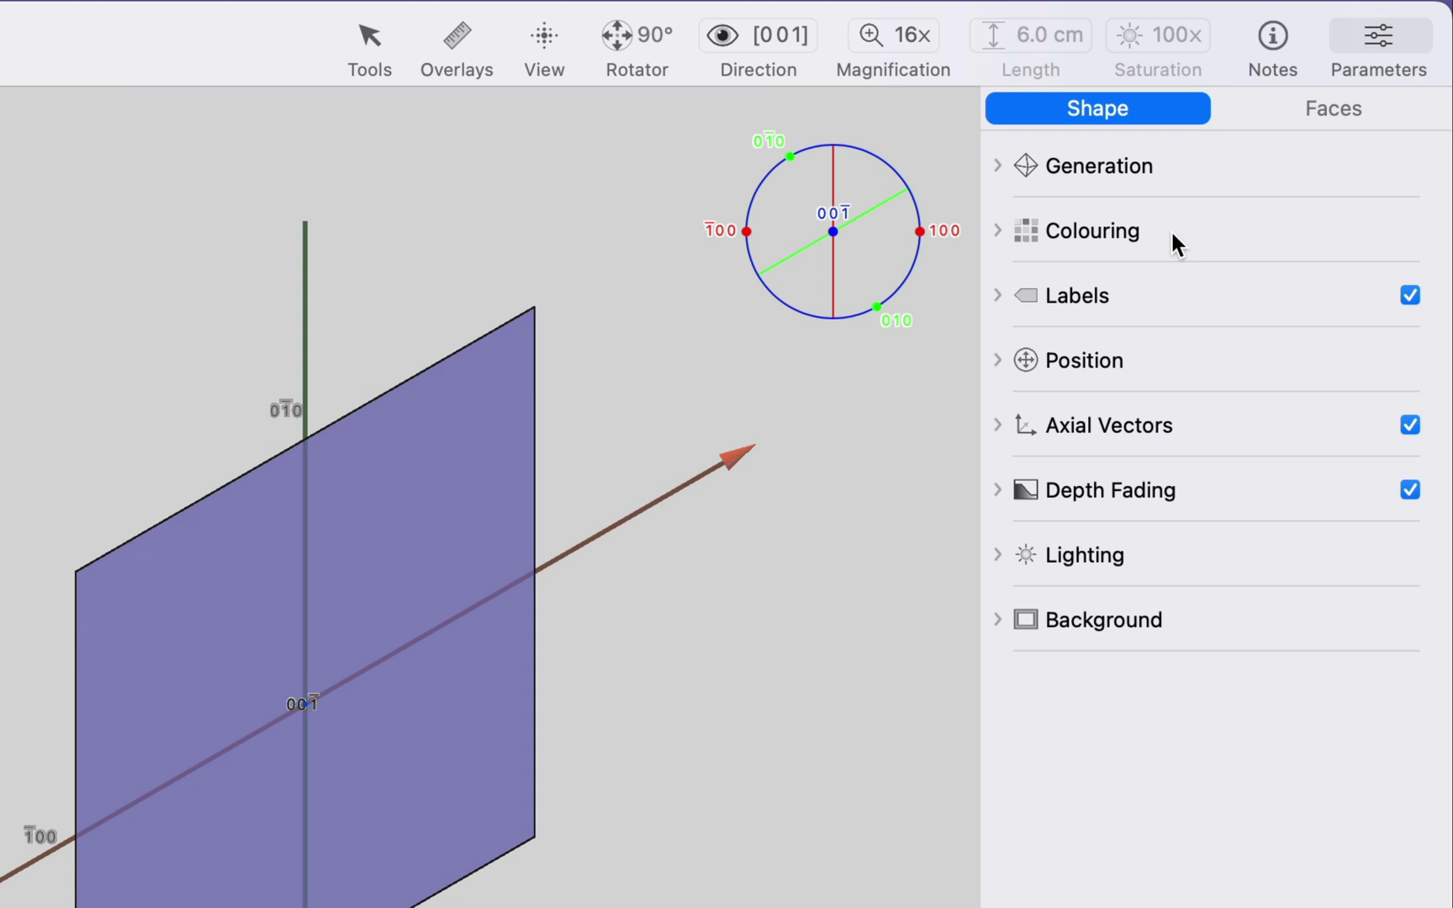
# - Colour faces By Stereogram Pole, making them nearly opaque and more saturated
pyautogui.click(1173, 242)
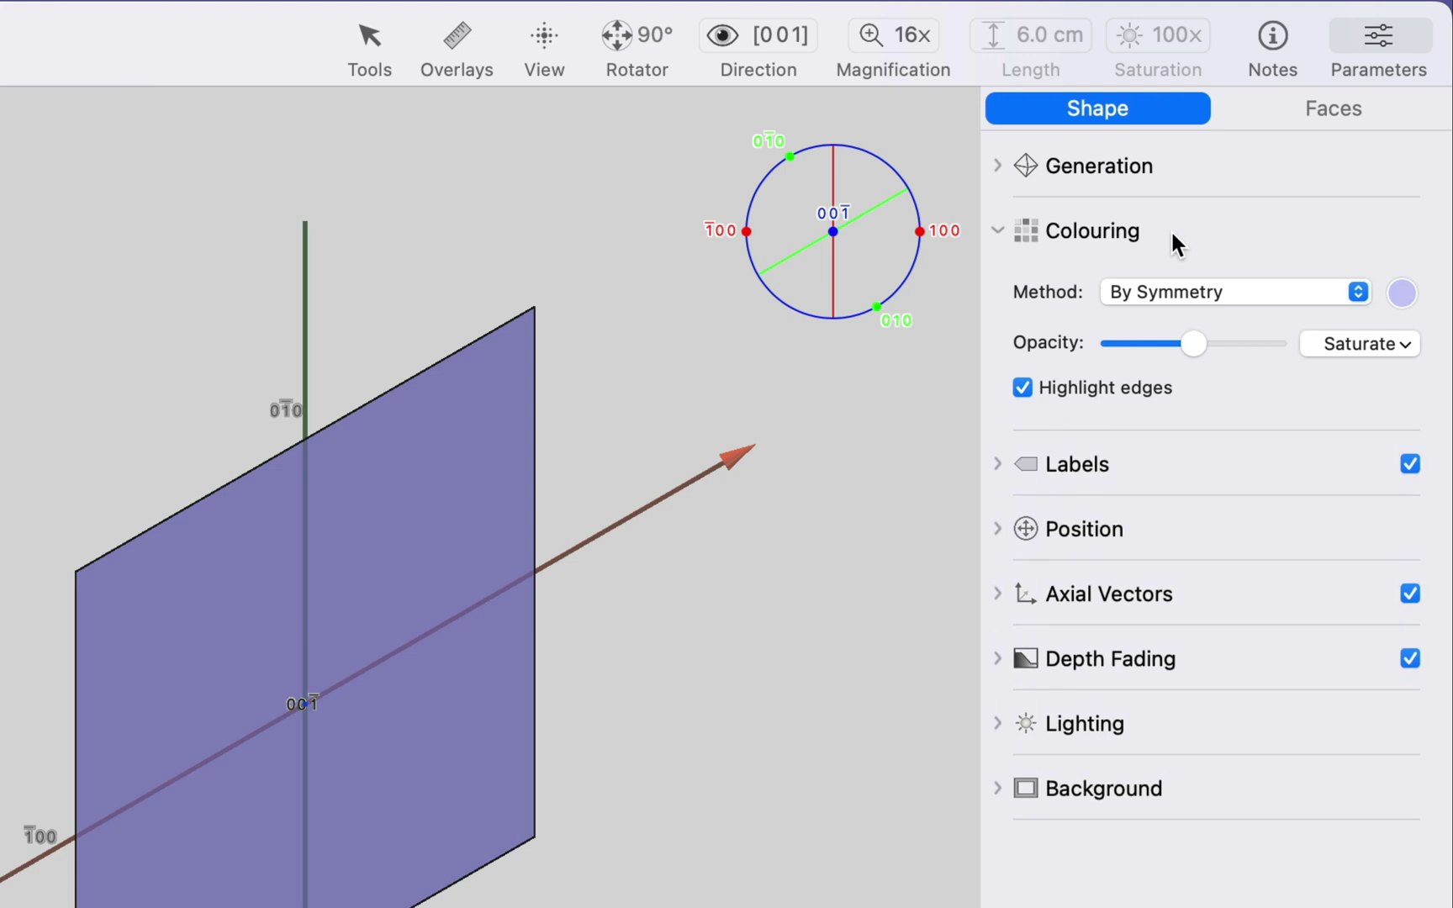
pyautogui.click(1174, 293)
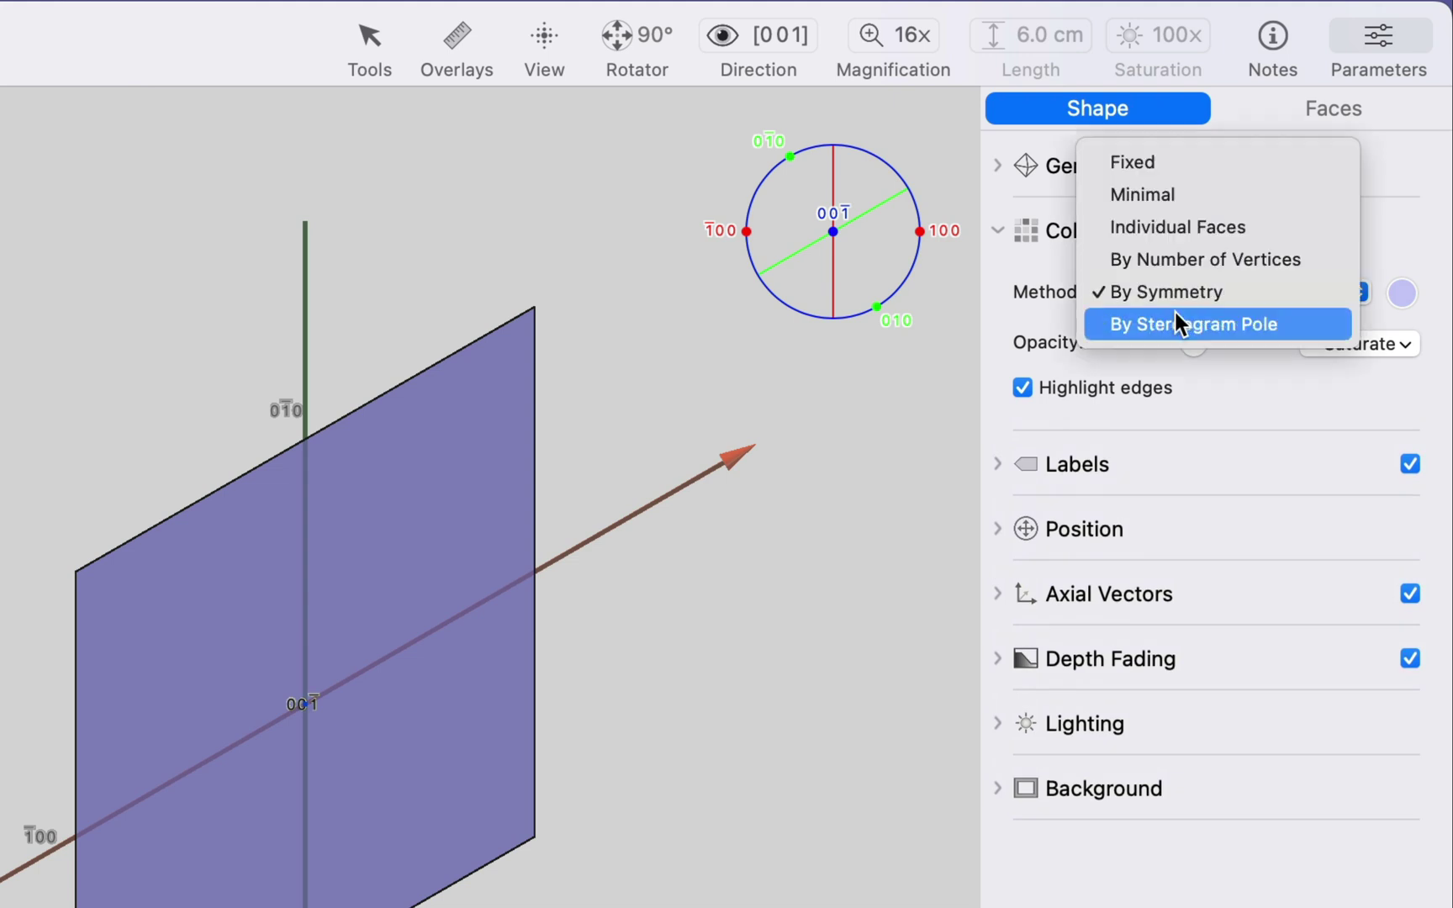
pyautogui.click(1177, 319)
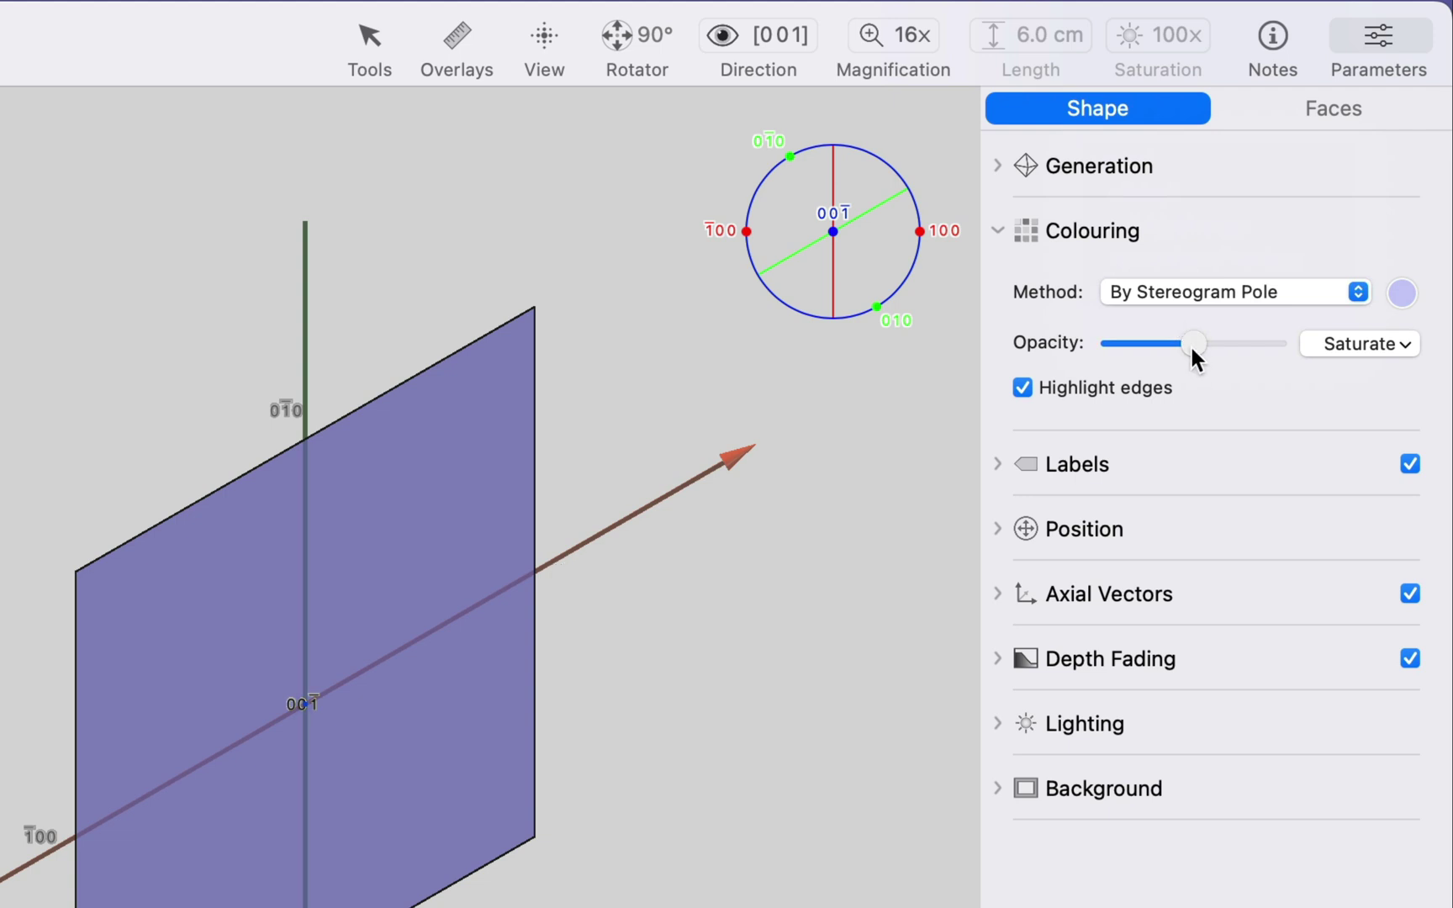
pyautogui.moveTo(1193, 351); pyautogui.dragTo(1290, 357)
pyautogui.click(1343, 346)
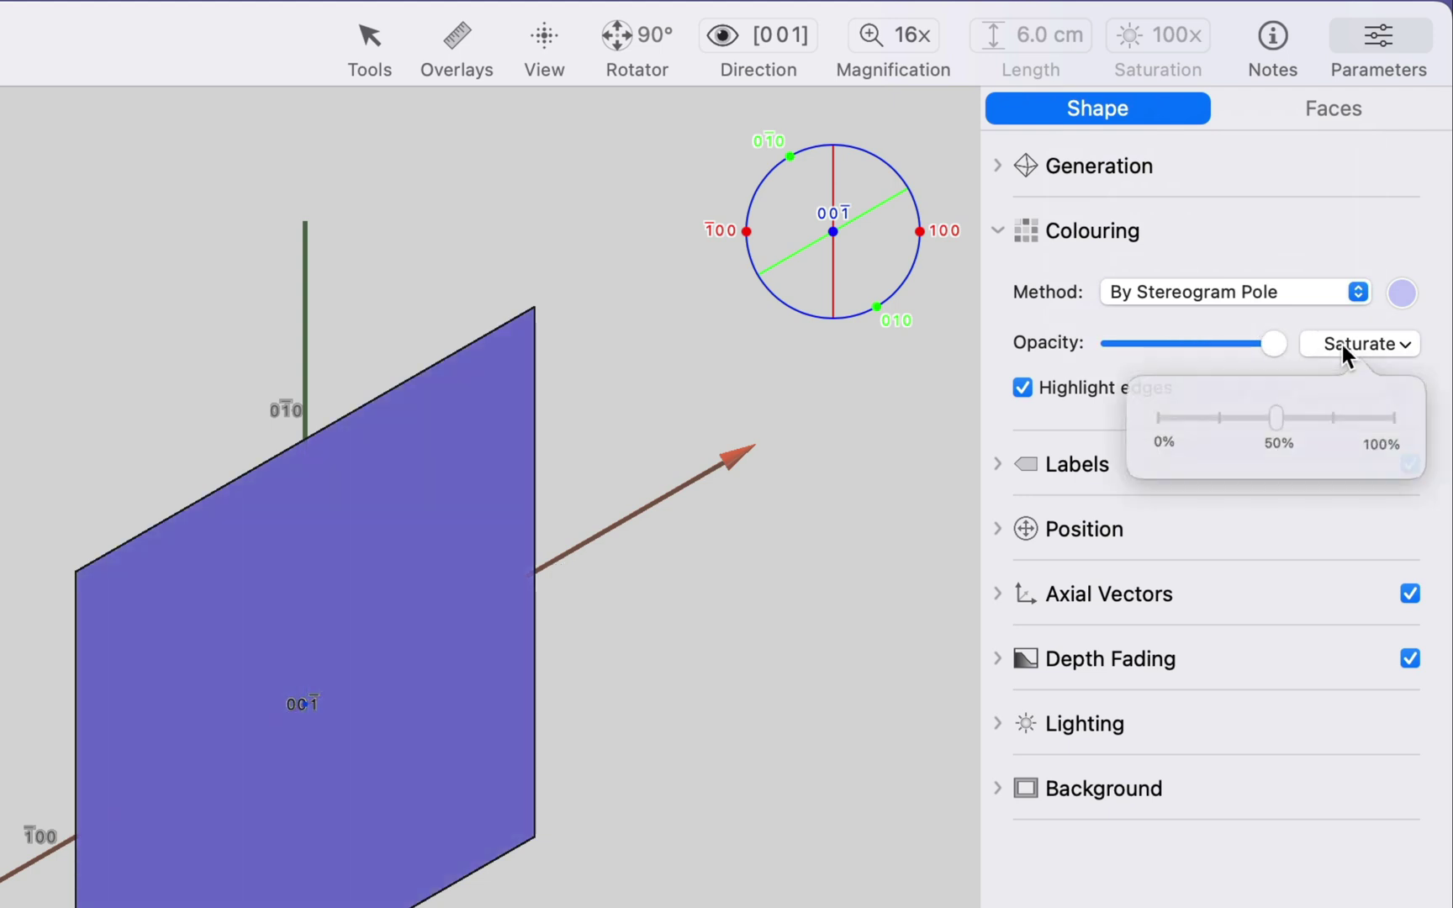
pyautogui.scroll(10, 777, 623)
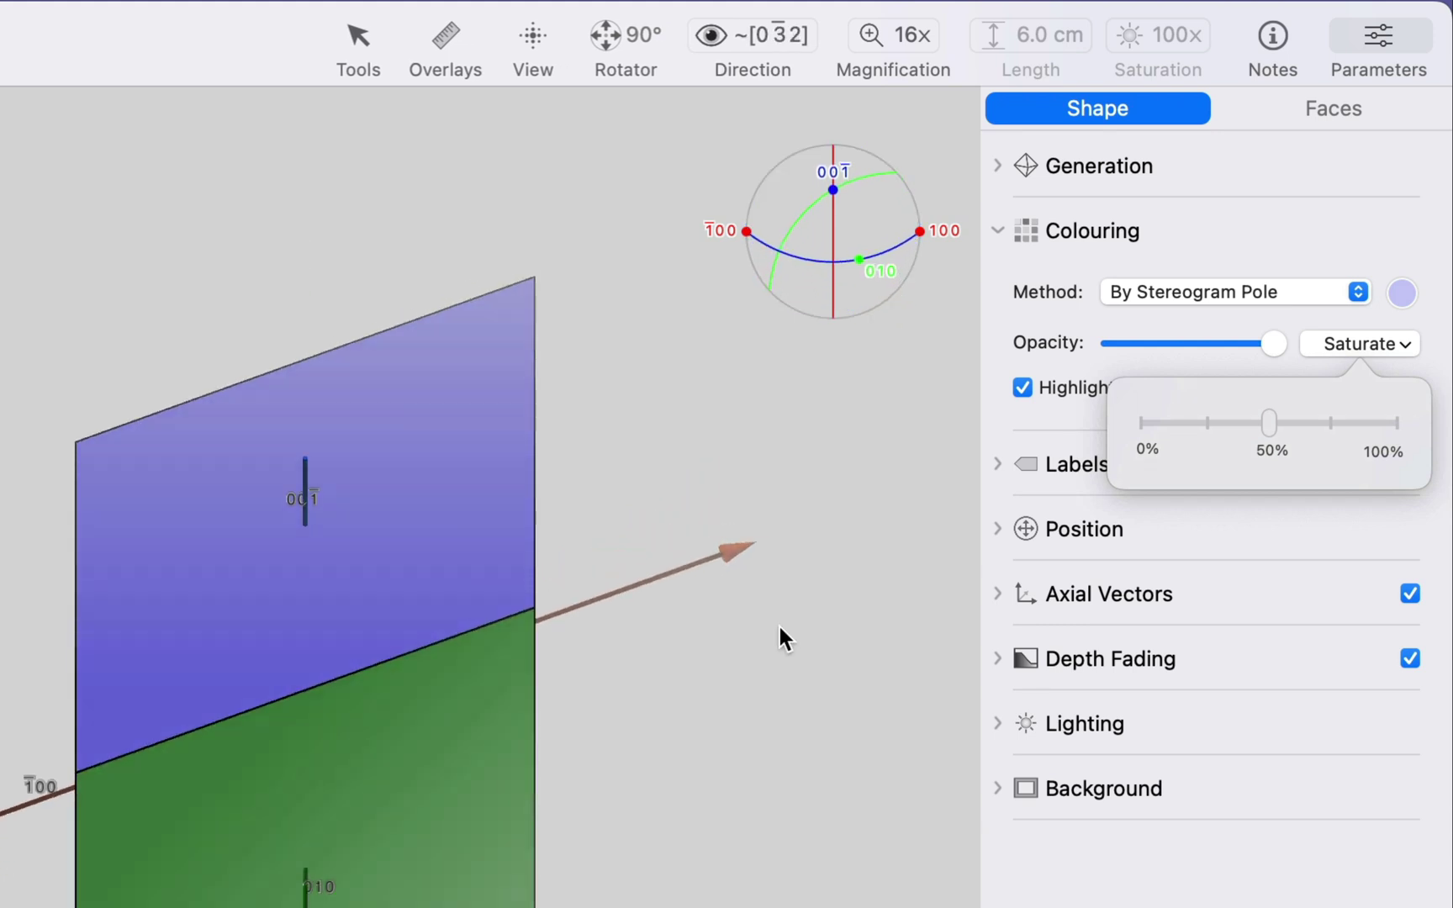
pyautogui.moveTo(1269, 430); pyautogui.dragTo(1324, 428)
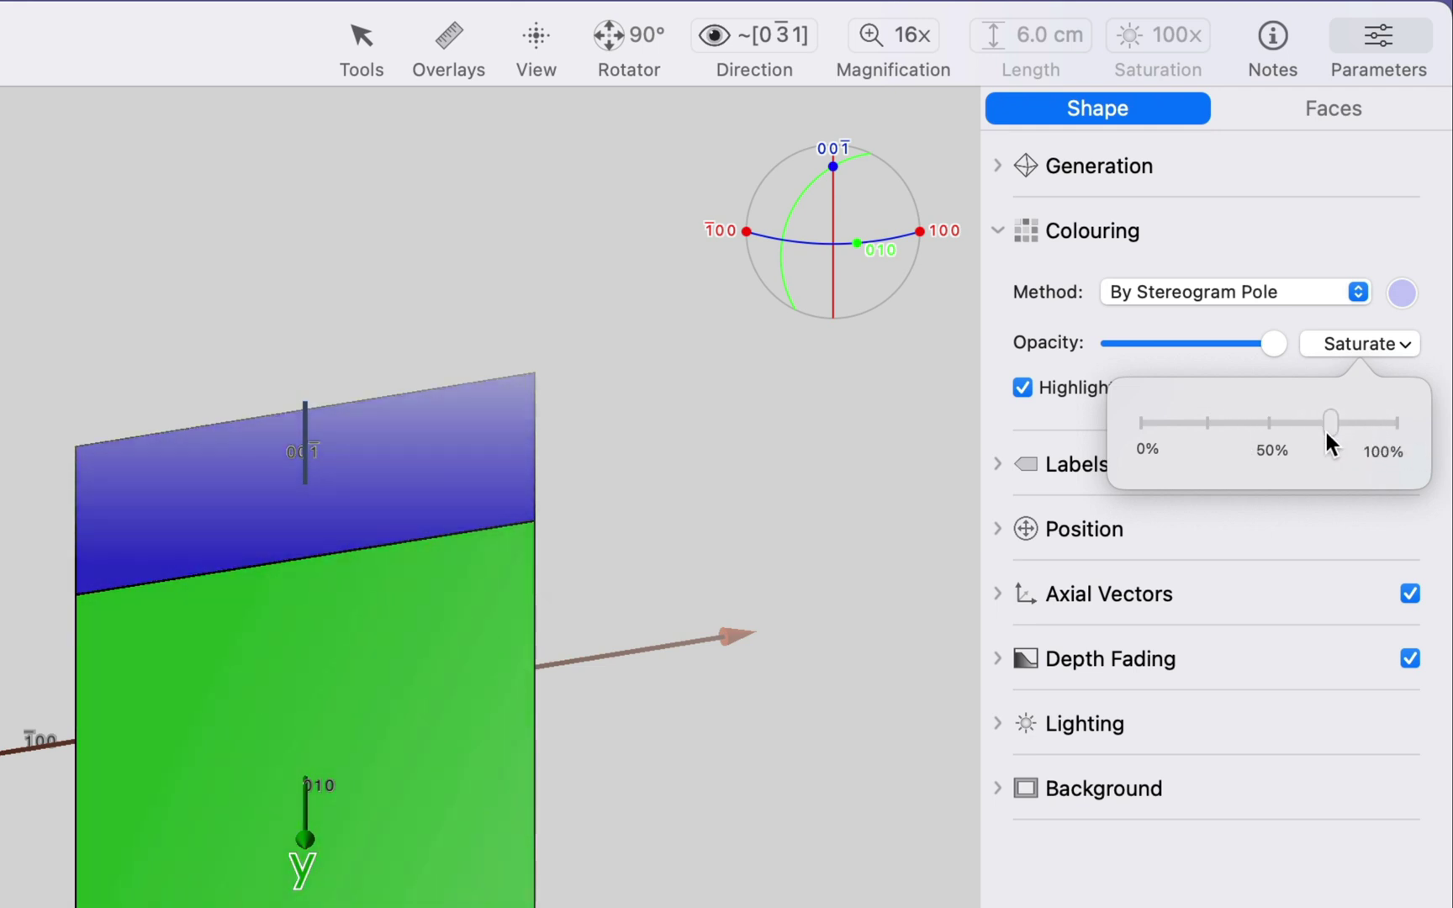
pyautogui.click(627, 622)
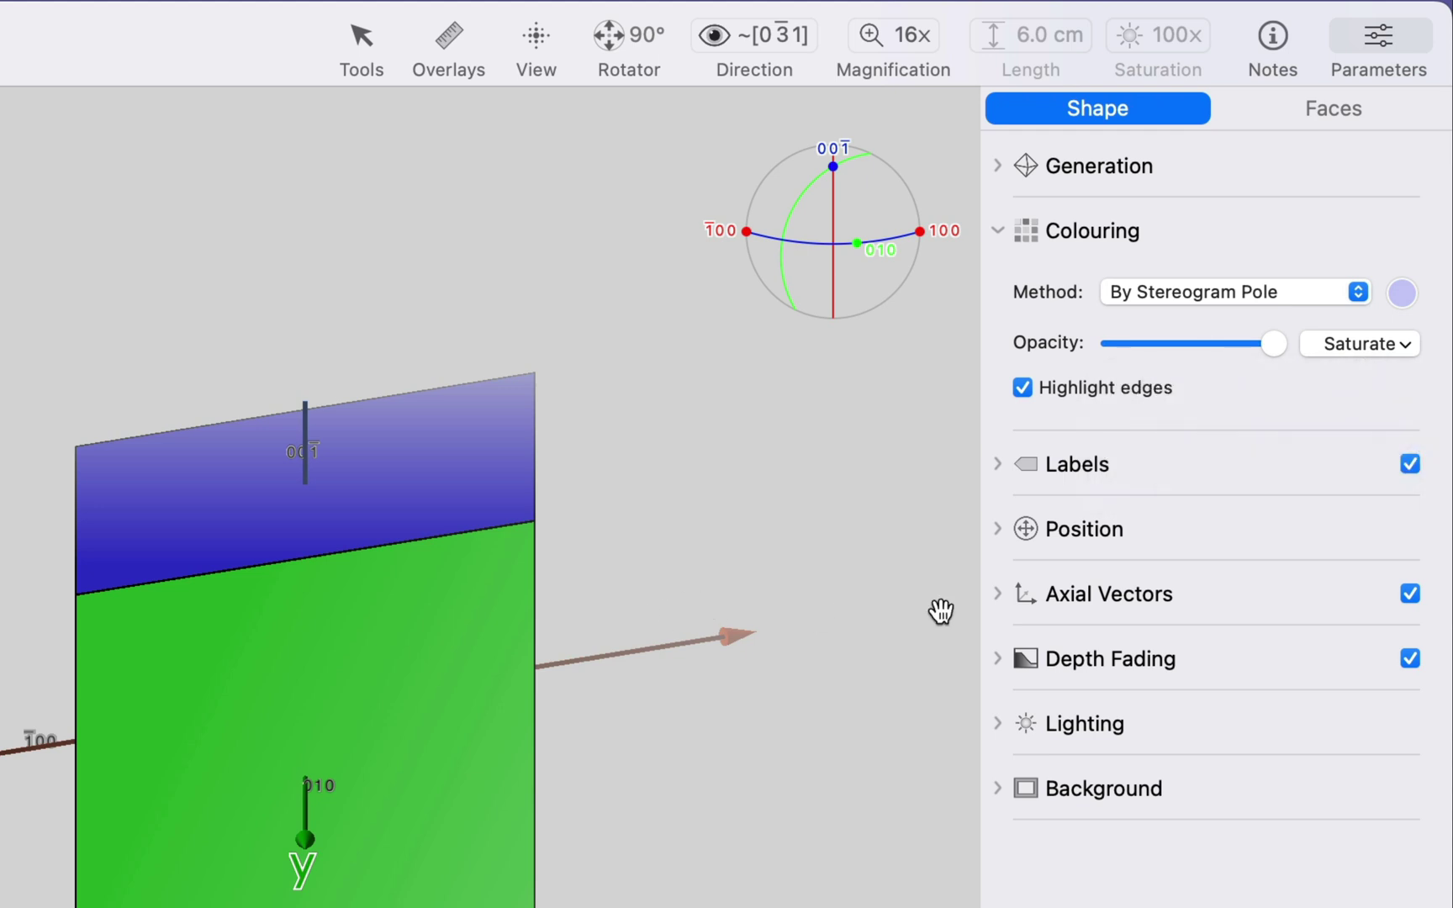
# - Increase the face label font size to 18 pt
pyautogui.click(1148, 461)
pyautogui.click(1356, 351)
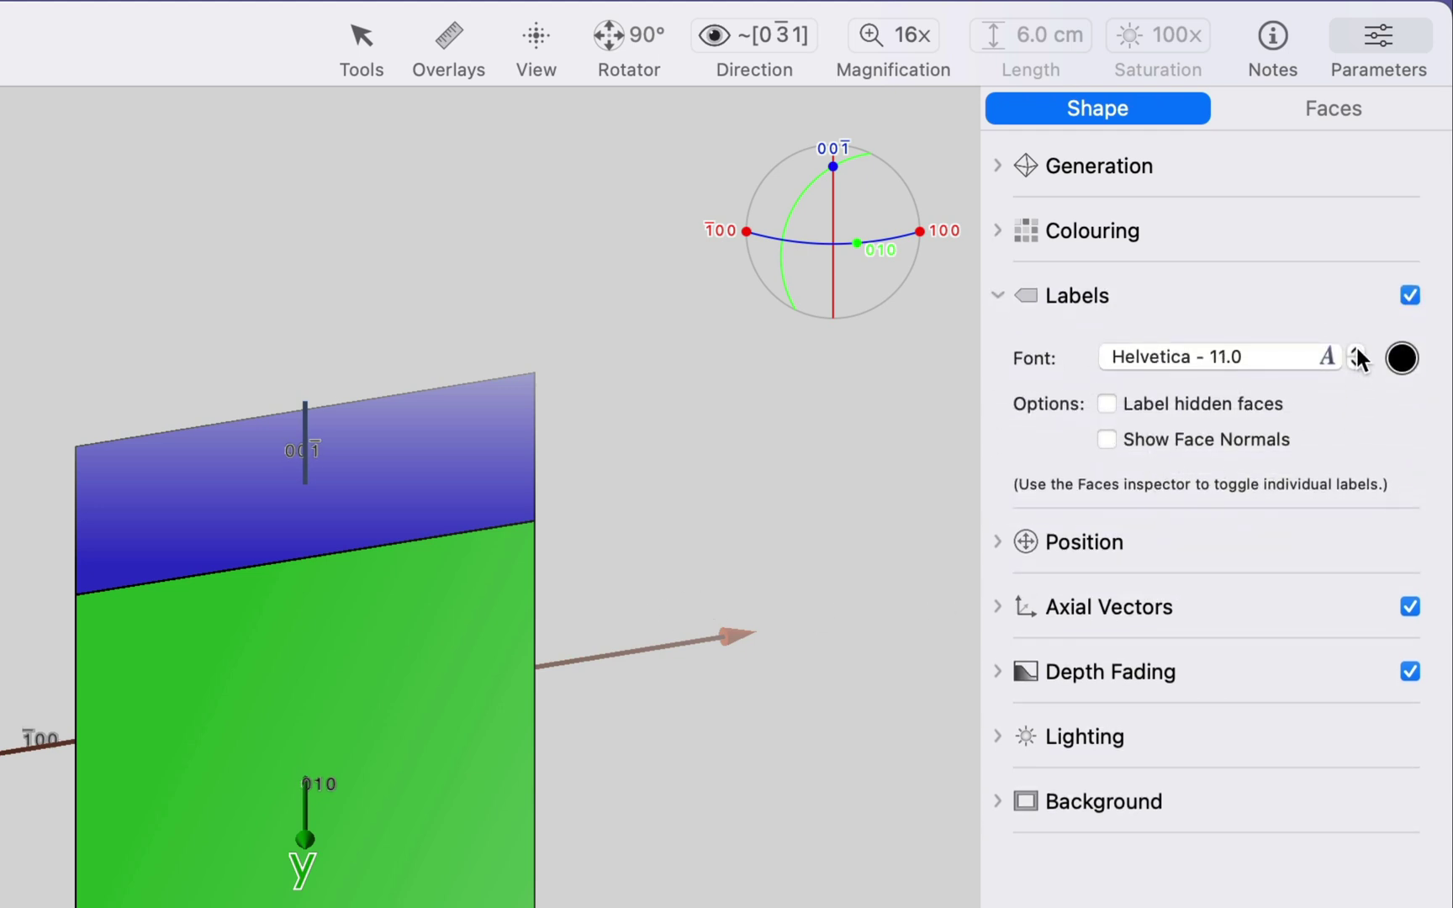
pyautogui.click(1356, 350)
pyautogui.click(1356, 350)
pyautogui.click(1356, 351)
pyautogui.click(1356, 351)
pyautogui.click(1356, 351)
pyautogui.click(1356, 350)
pyautogui.click(1356, 350)
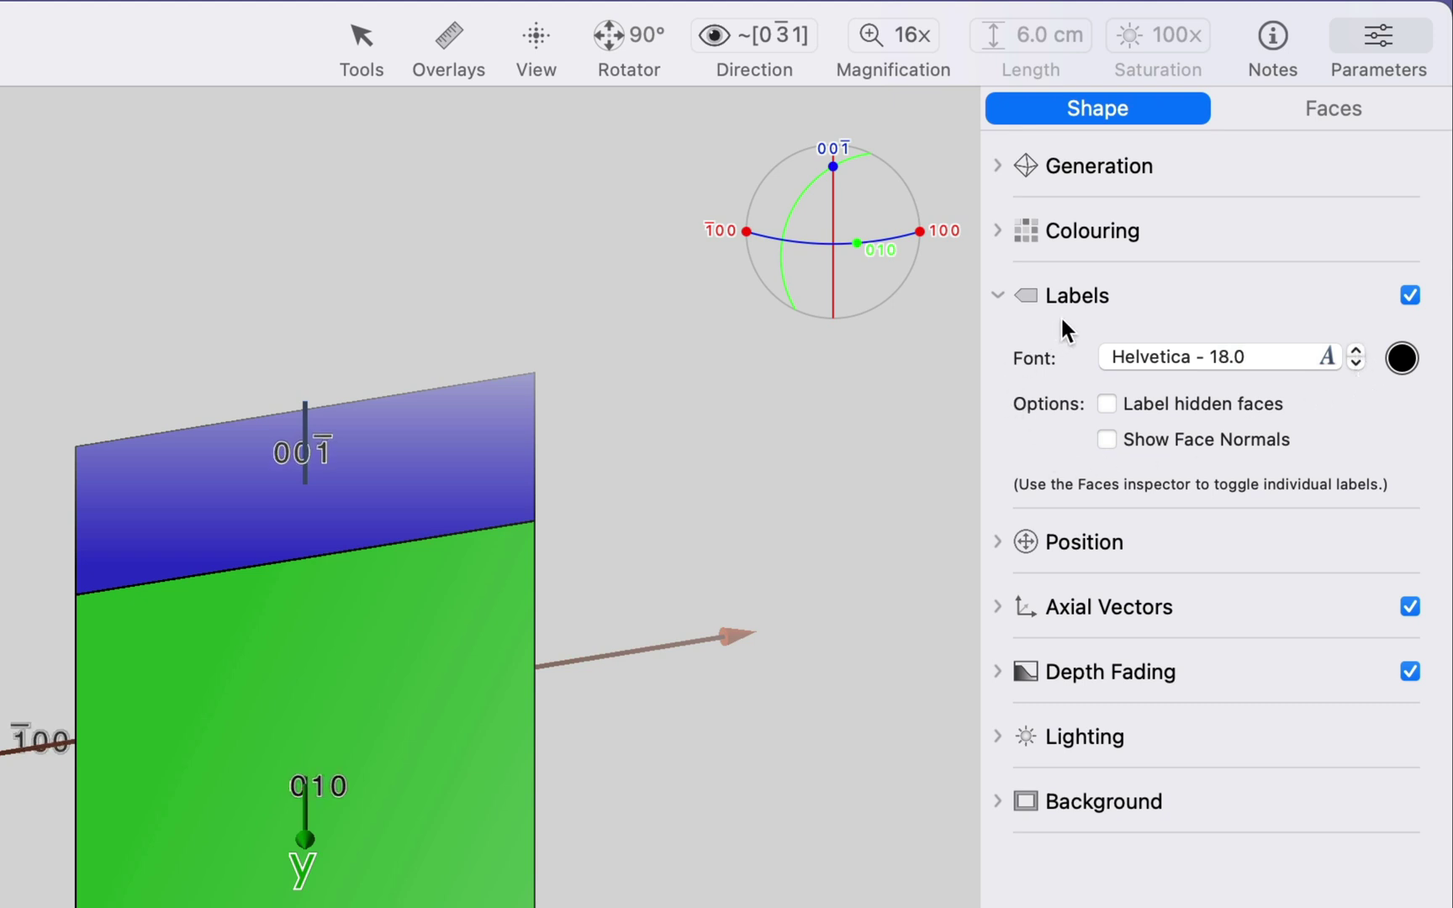
pyautogui.click(1095, 303)
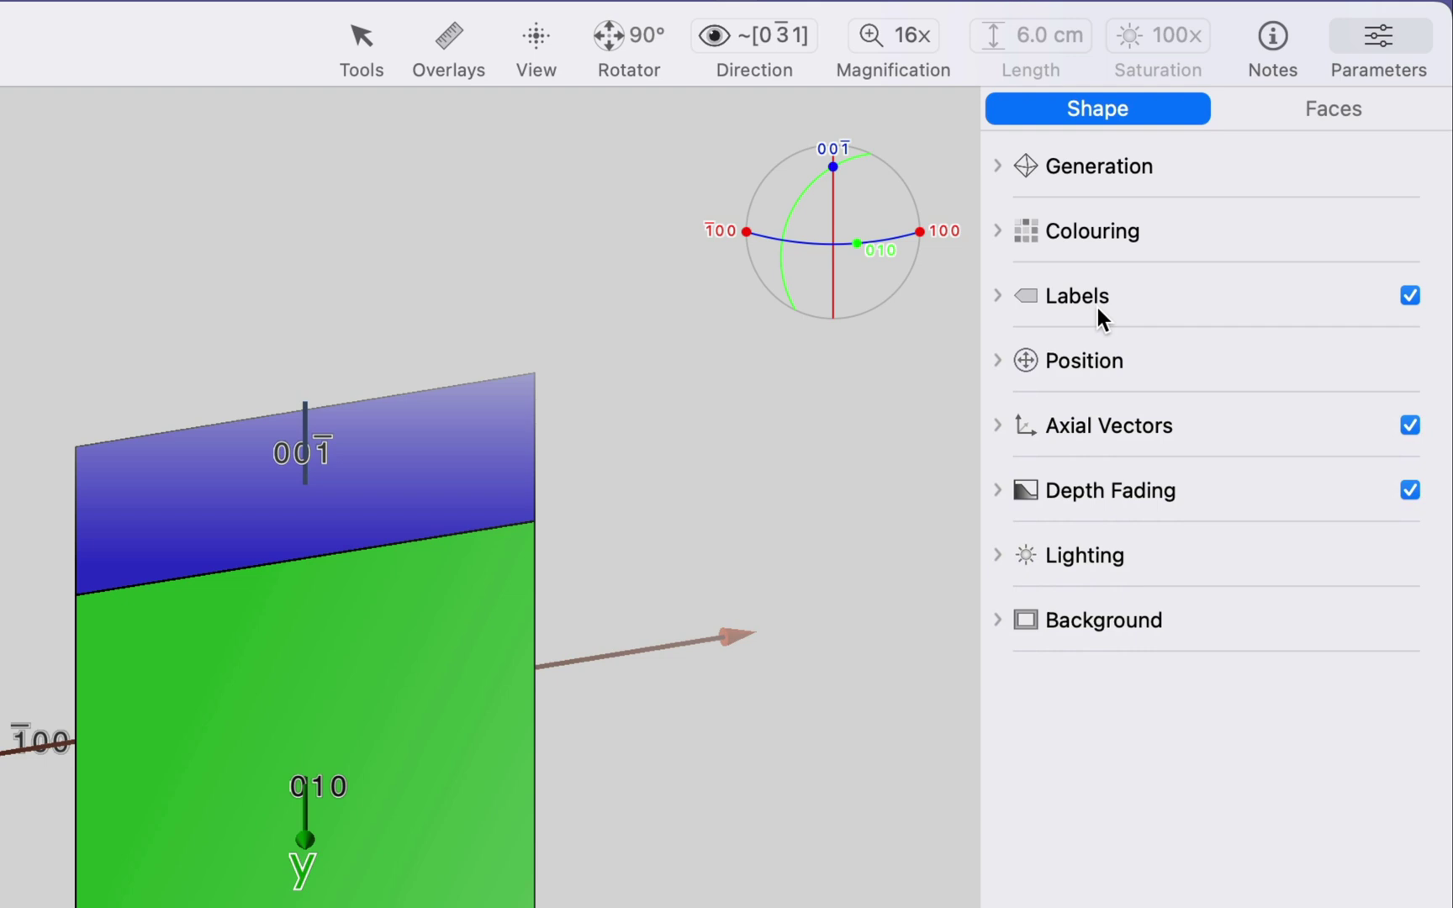
# - Switch to Miller-Bravais indices, group the Faces list by symmetry, and select {0001}
pyautogui.click(1345, 104)
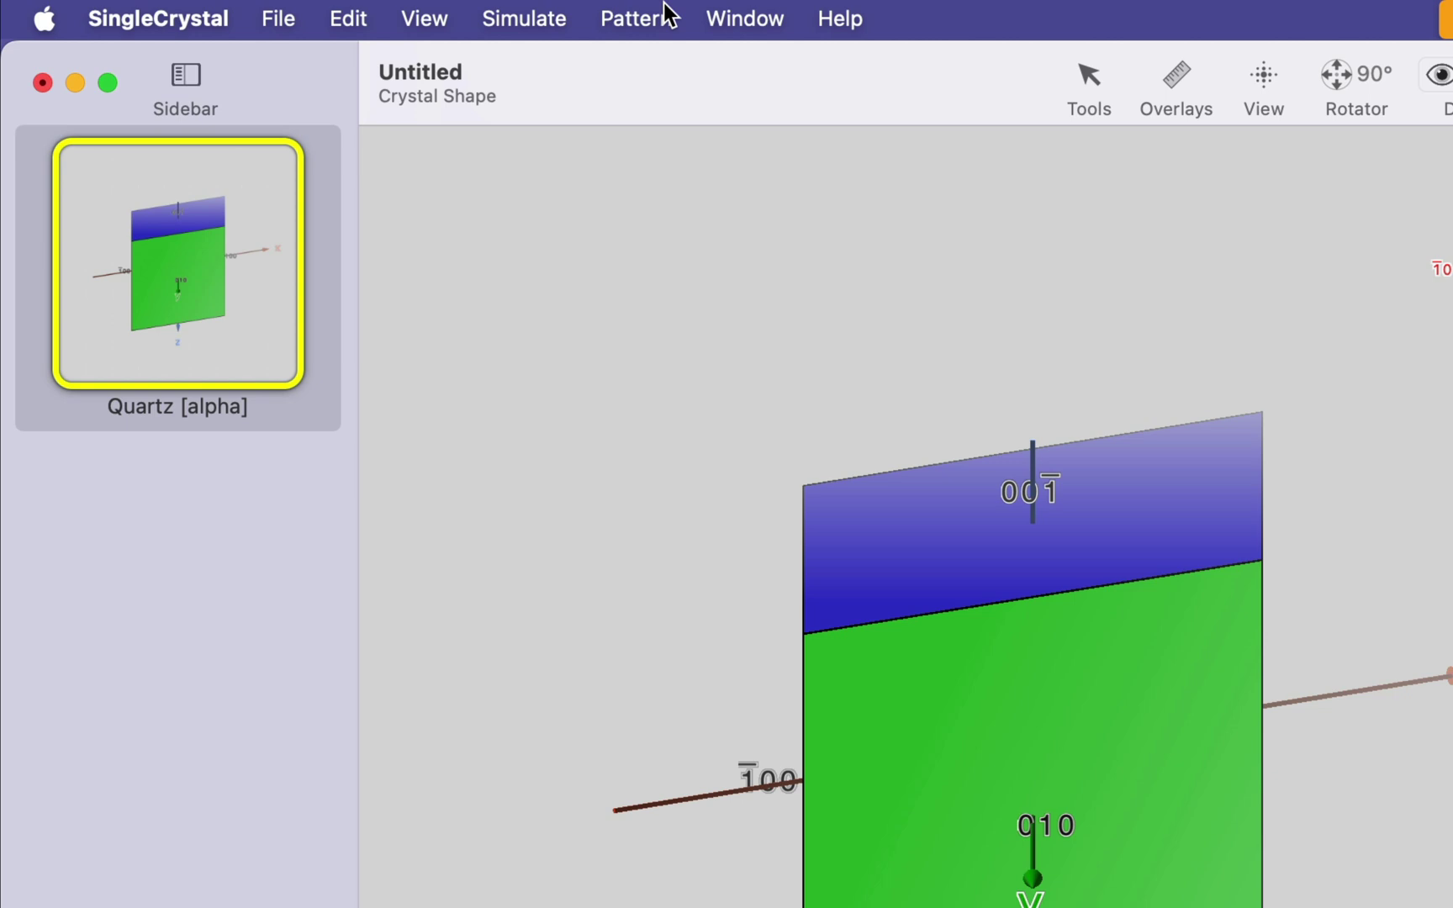
pyautogui.click(639, 18)
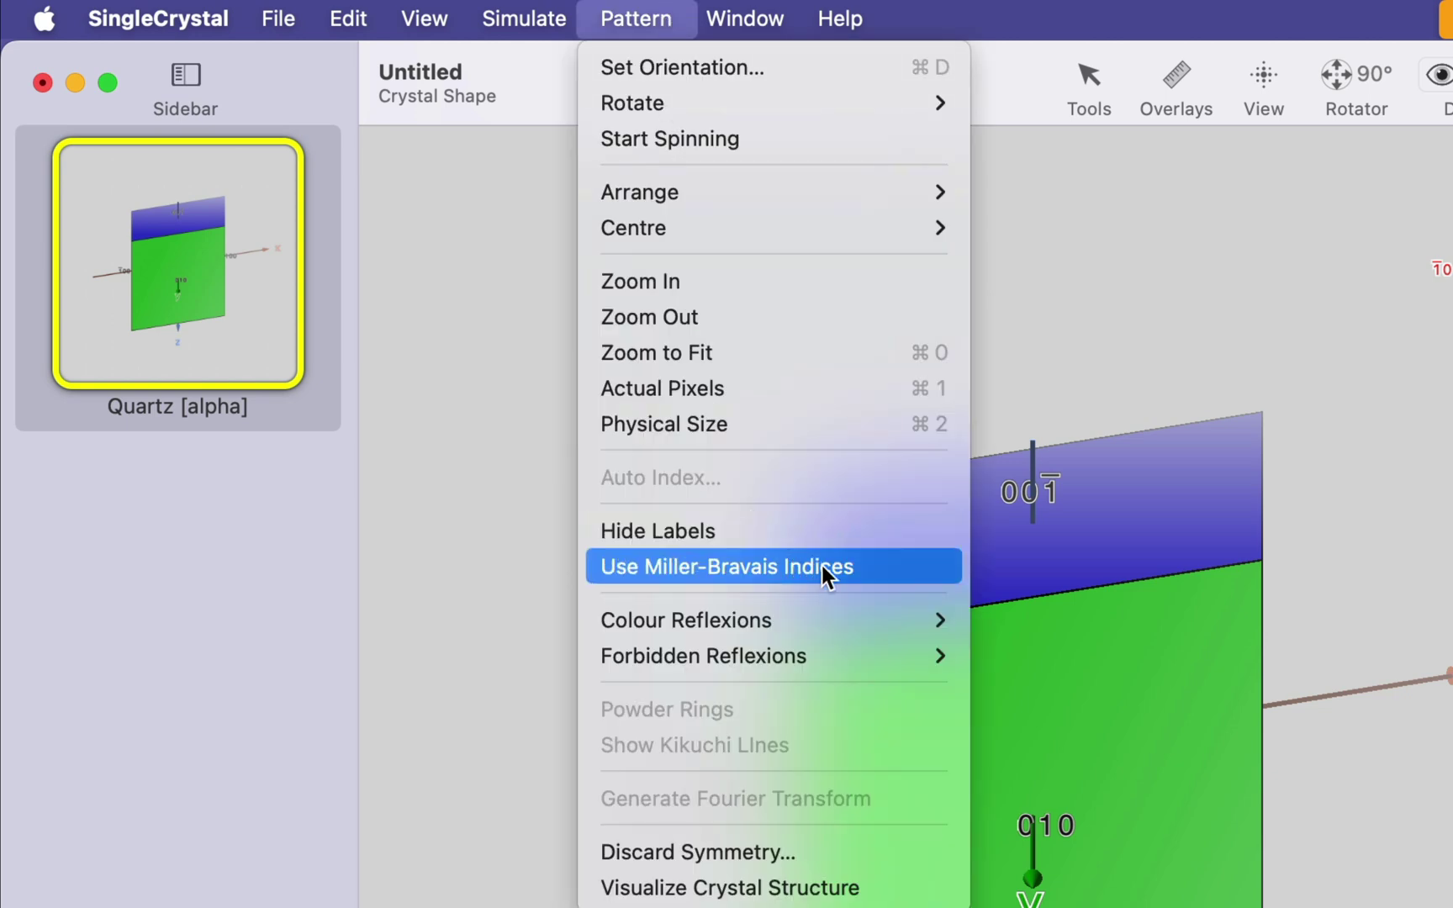
pyautogui.click(893, 566)
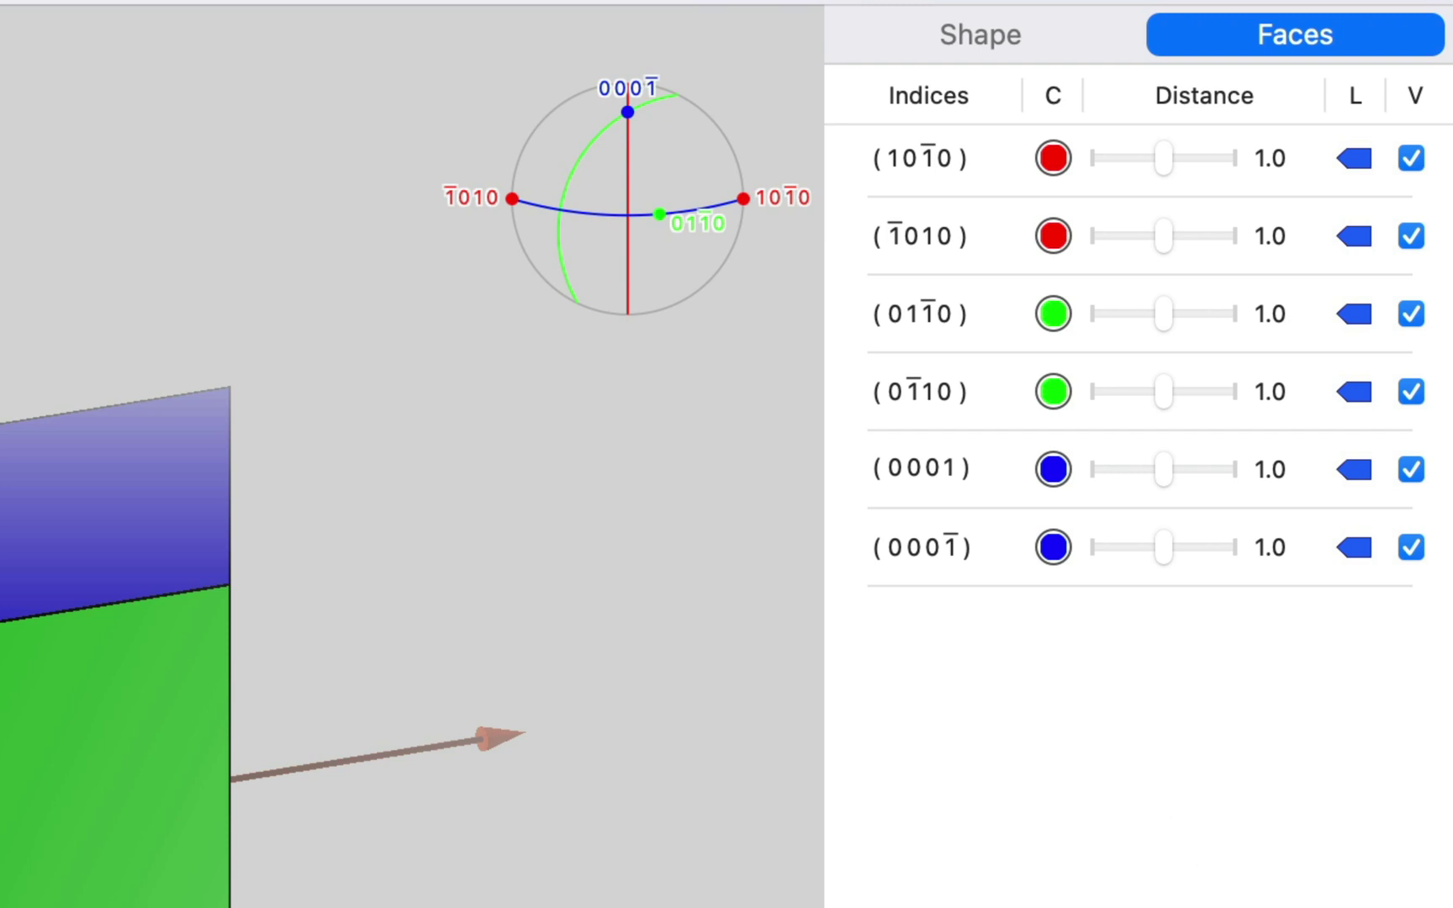
pyautogui.click(1408, 876)
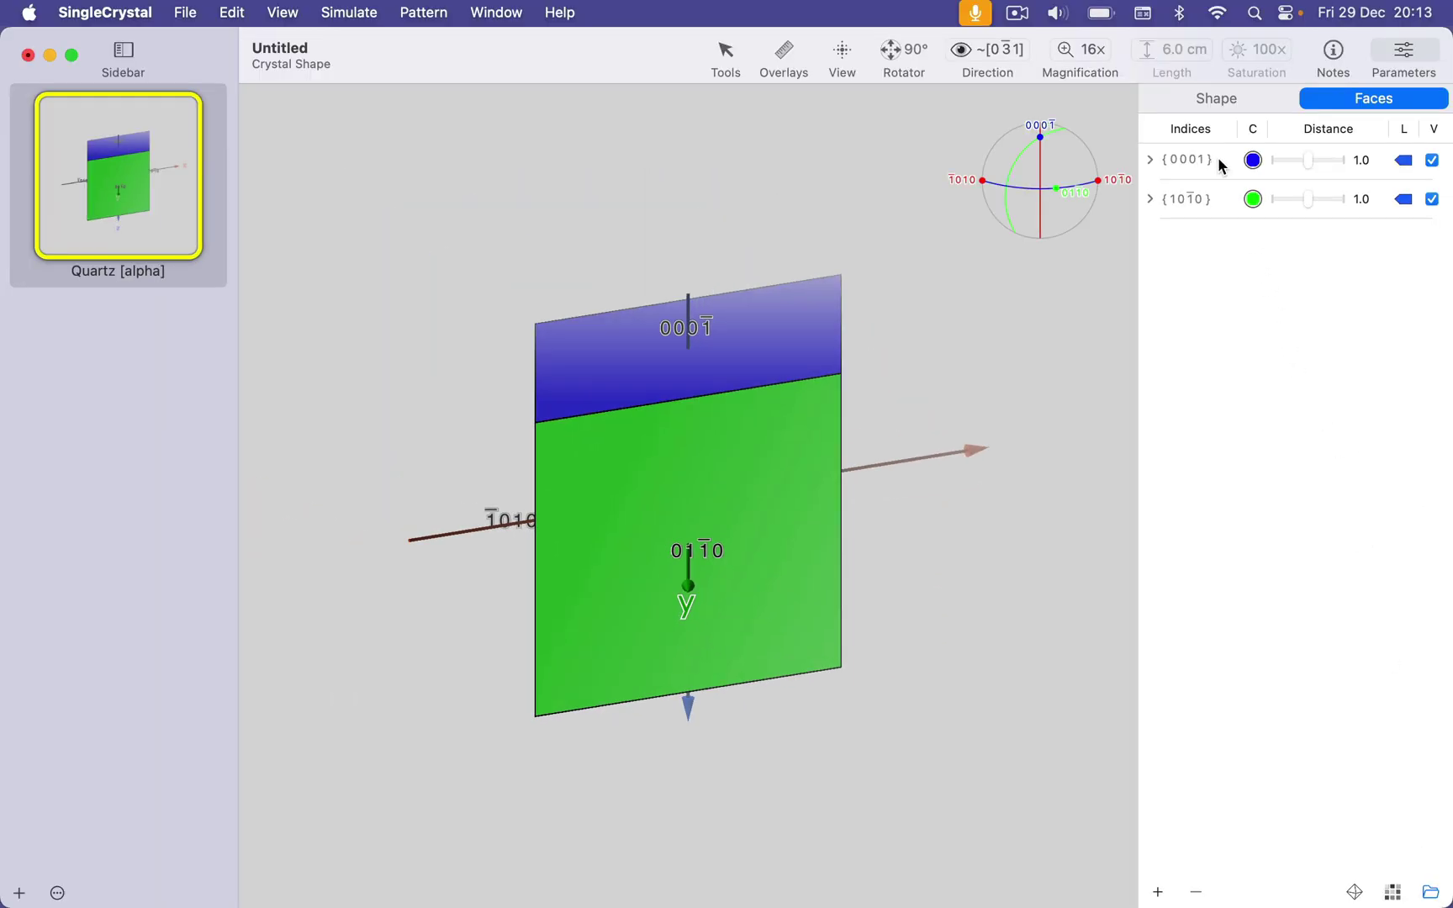
pyautogui.click(1228, 168)
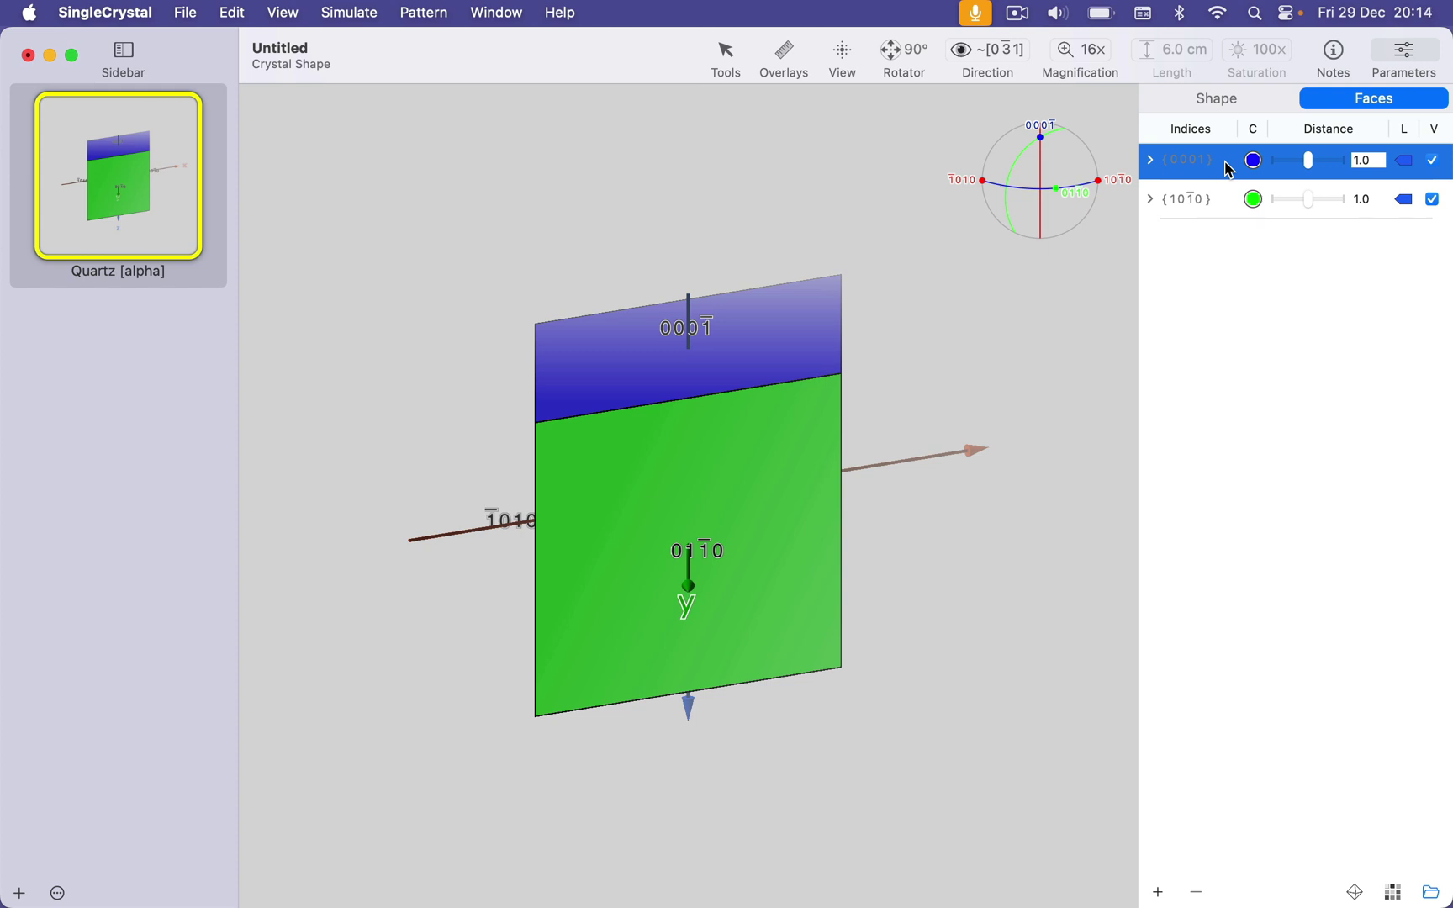
# - Delete the {0001} form and add the {10-10} prism with symmetry-related faces
pyautogui.press('BackSpace')
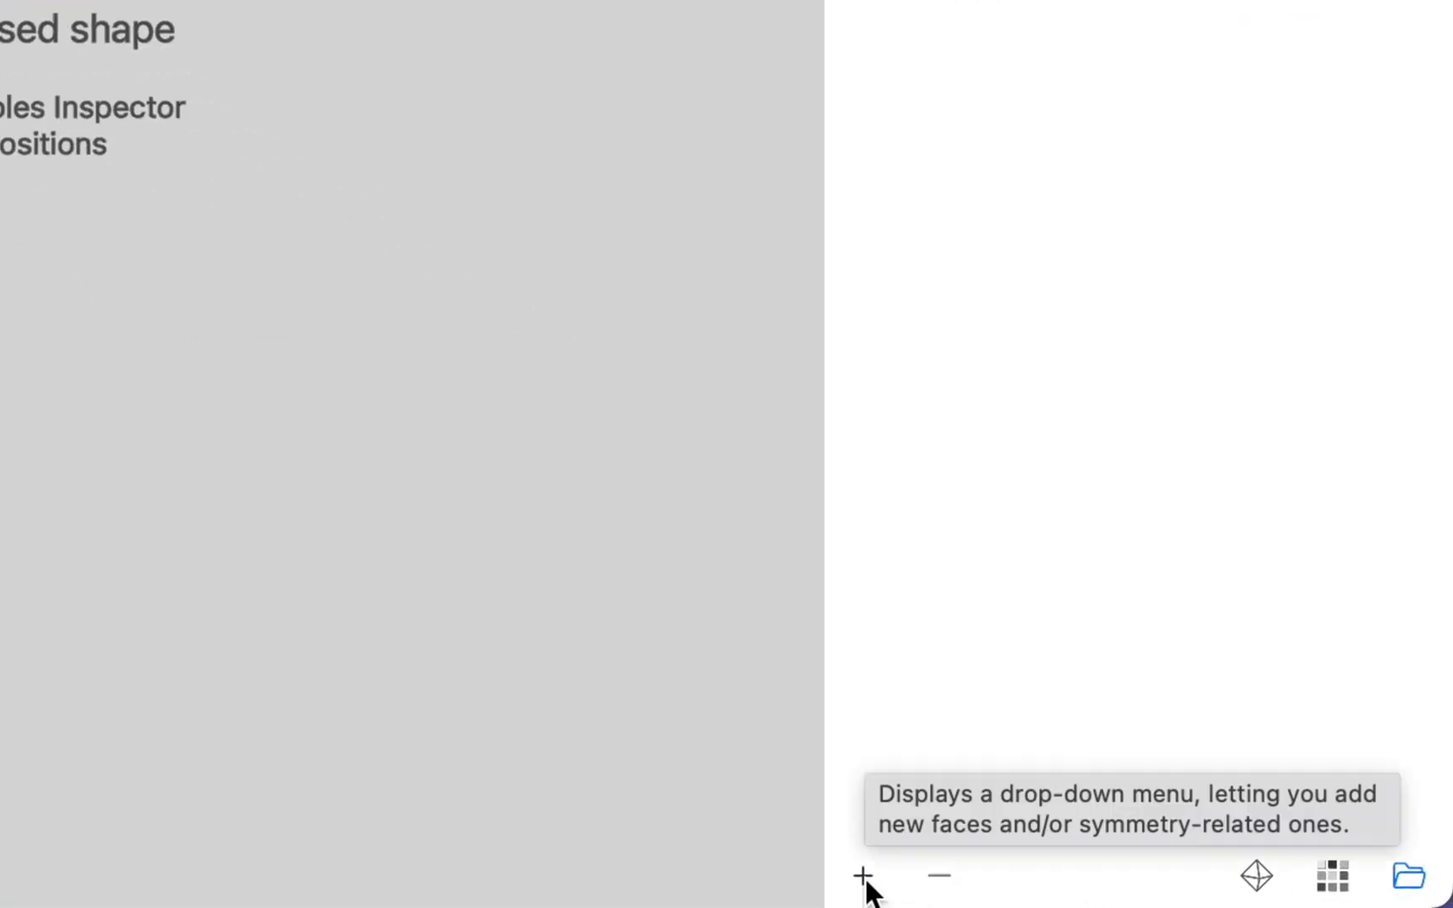
pyautogui.click(864, 877)
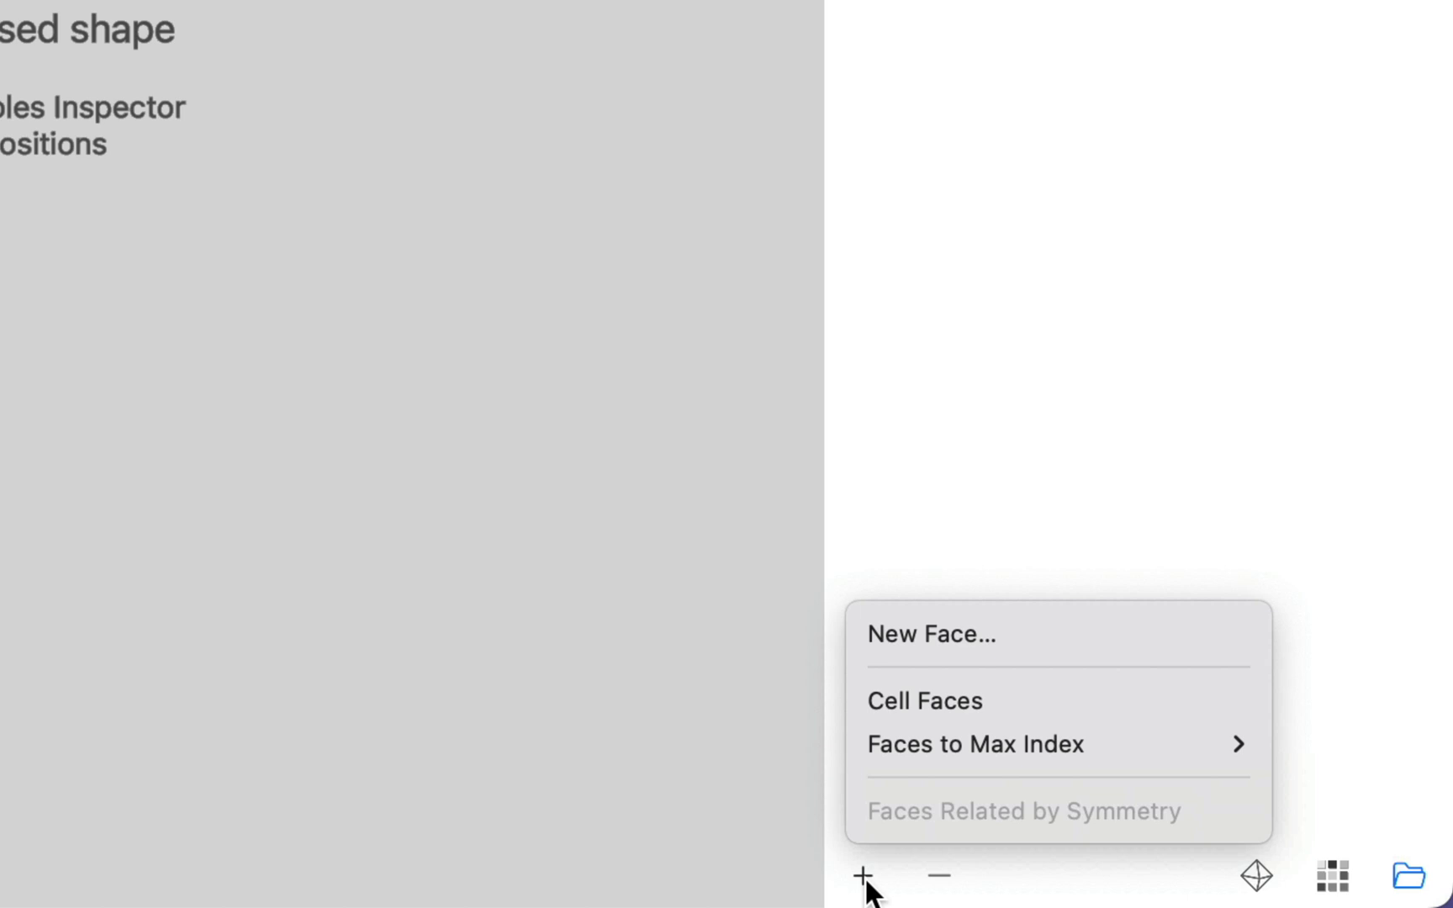
pyautogui.click(959, 651)
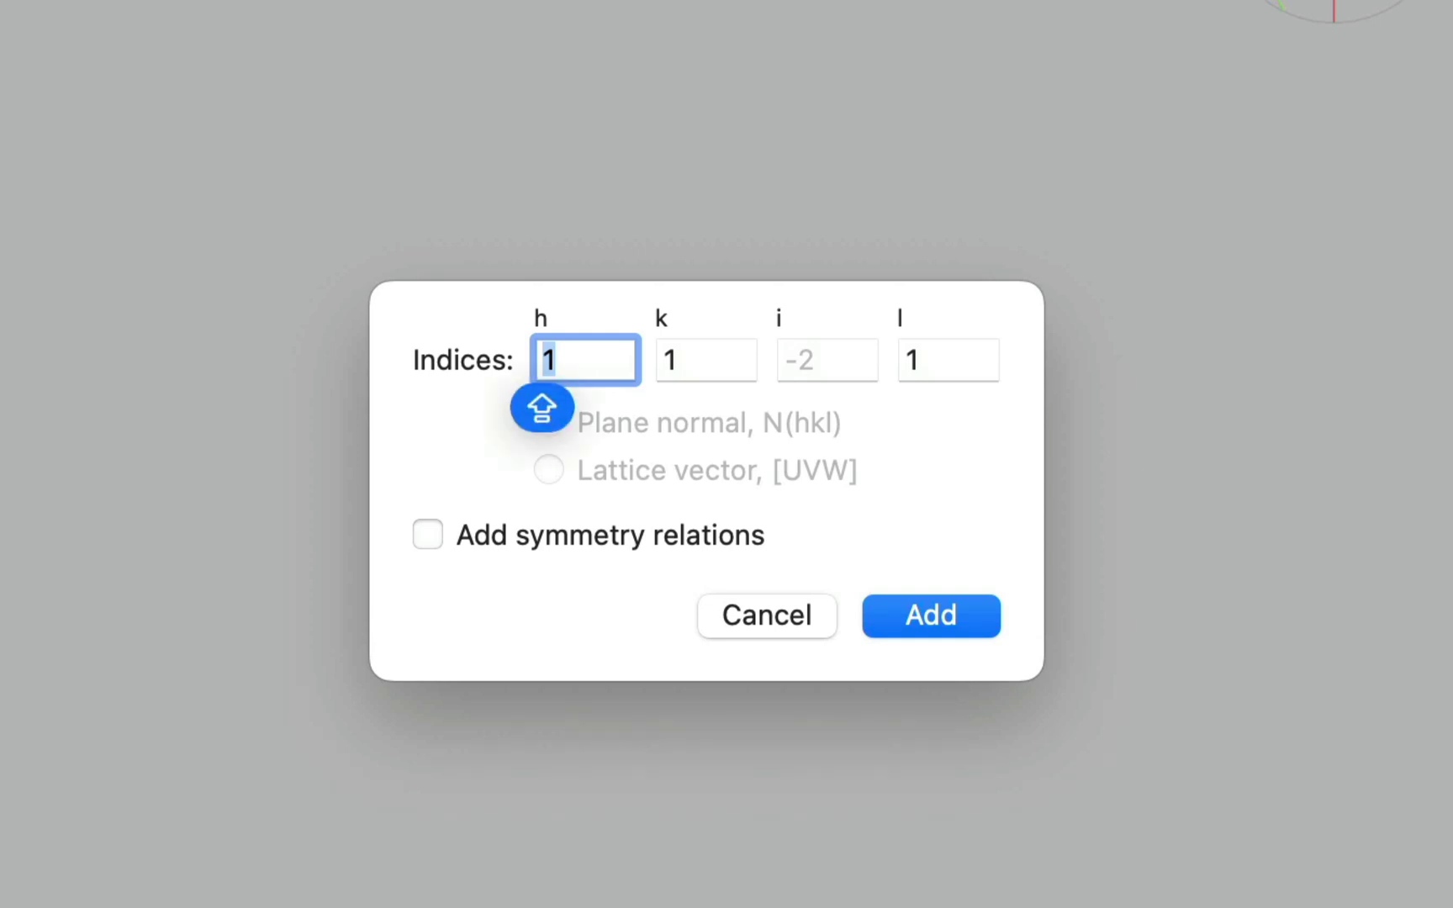
pyautogui.write('0')
pyautogui.press('BackSpace')
pyautogui.write('1')
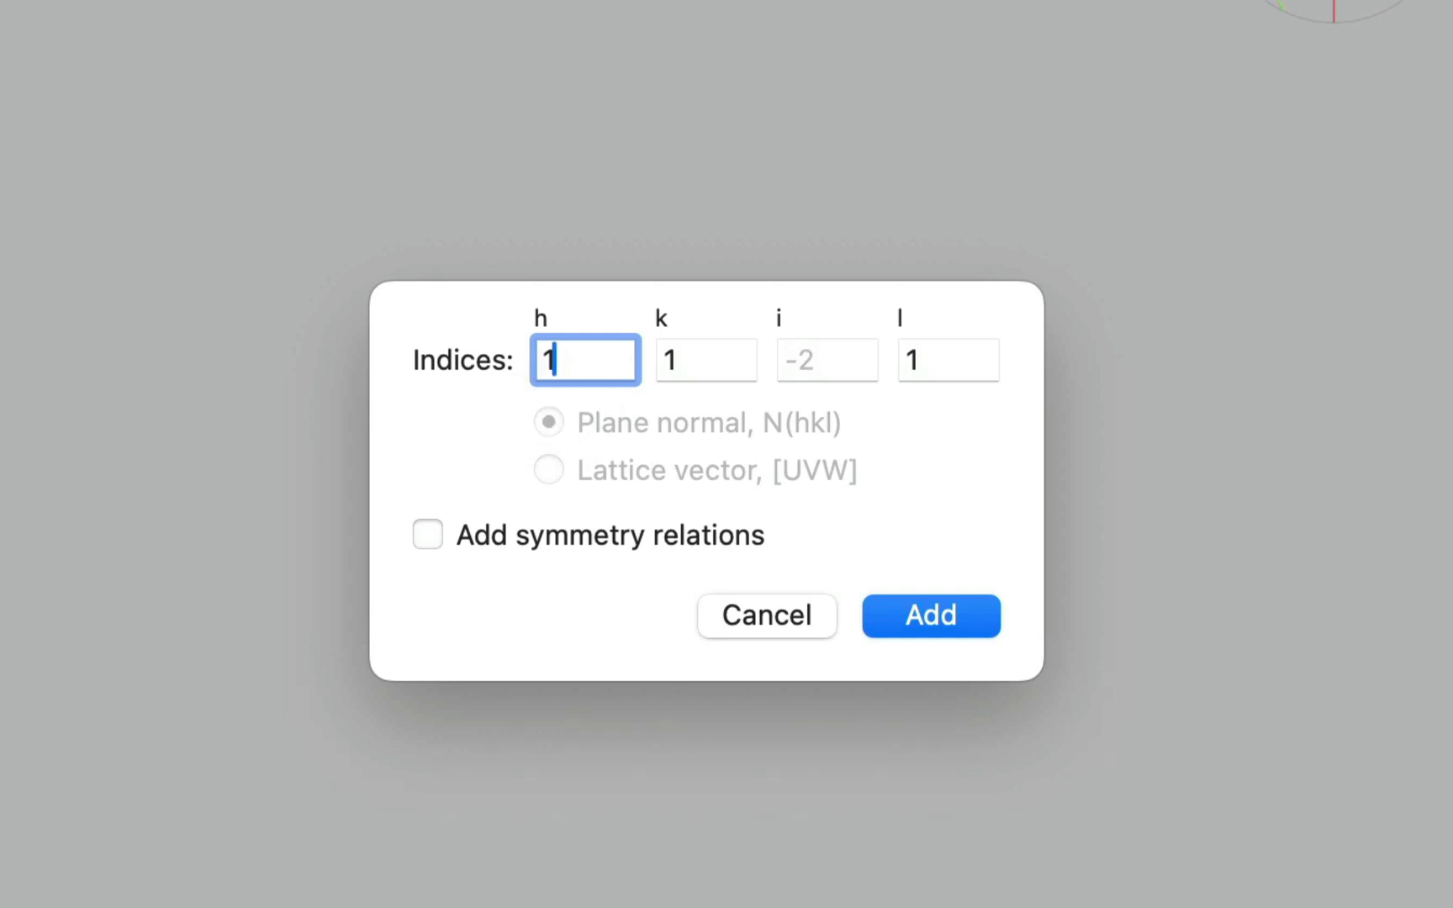
pyautogui.press('Tab')
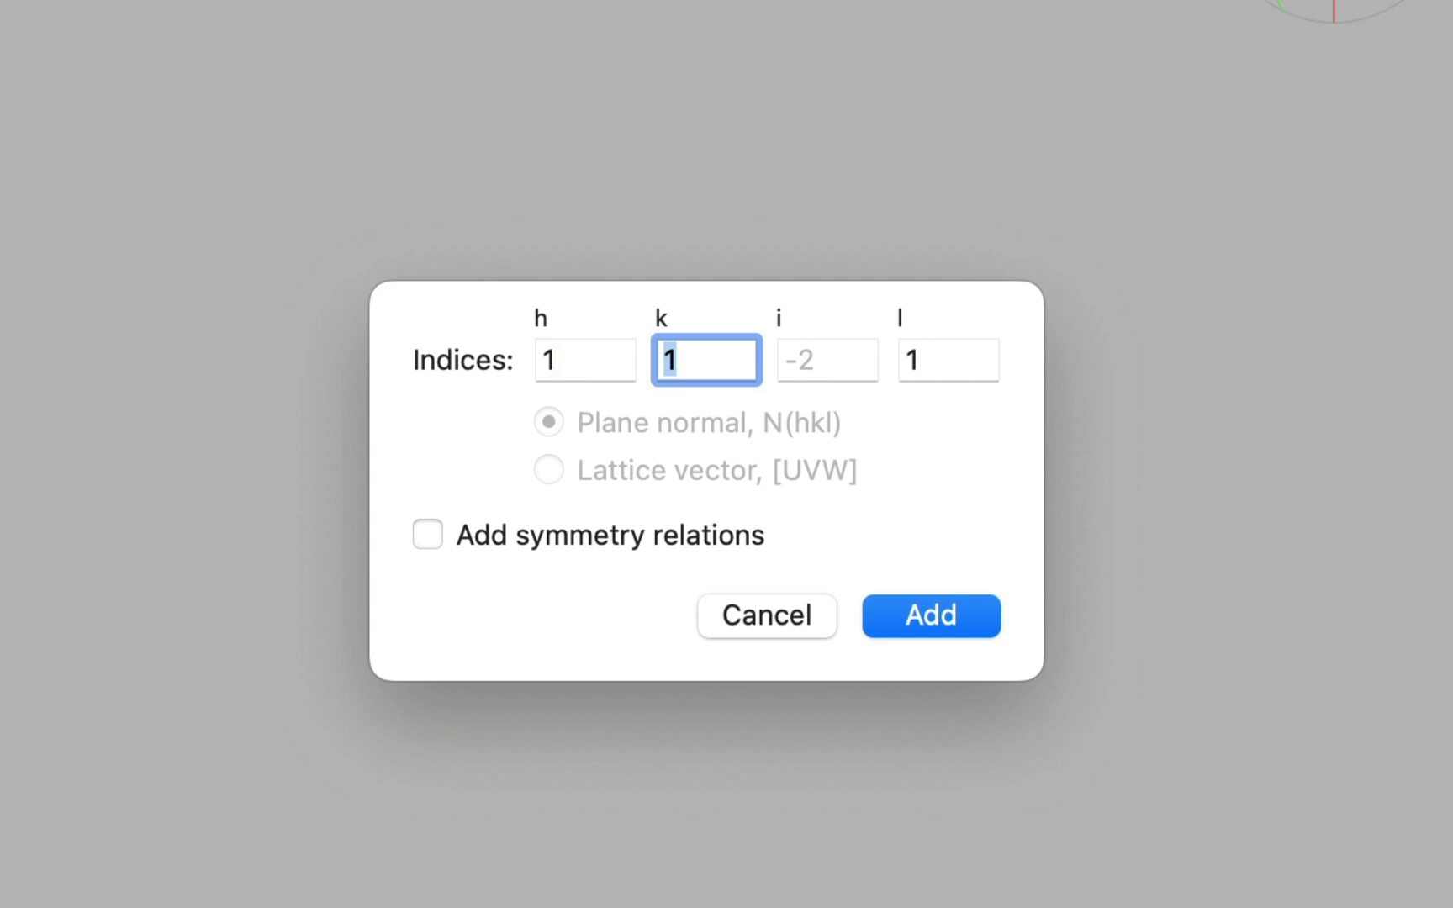
pyautogui.write('0')
pyautogui.press('Tab')
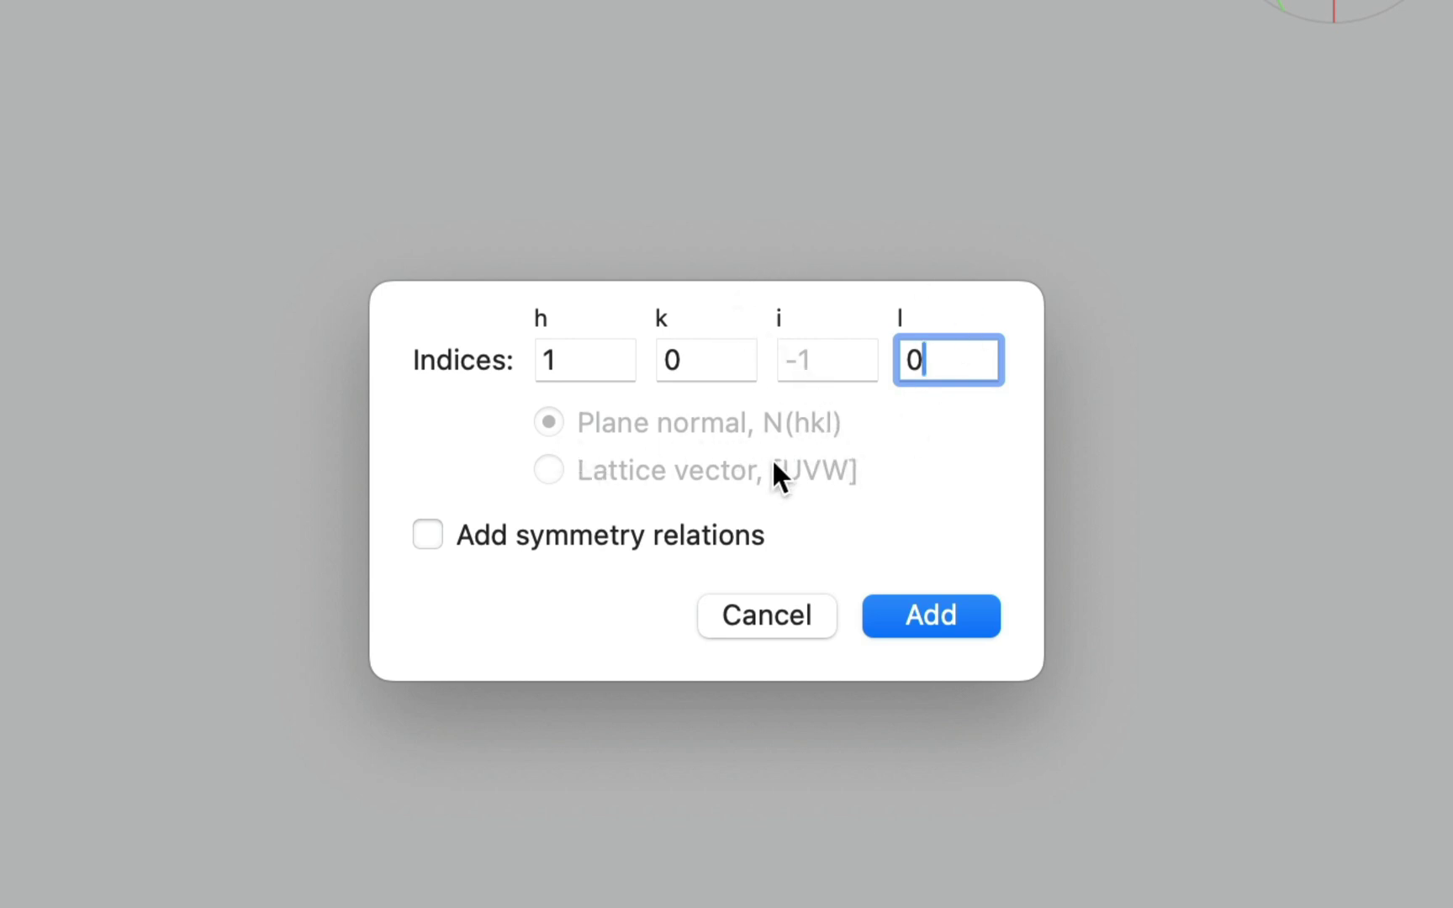
pyautogui.click(728, 538)
pyautogui.click(957, 622)
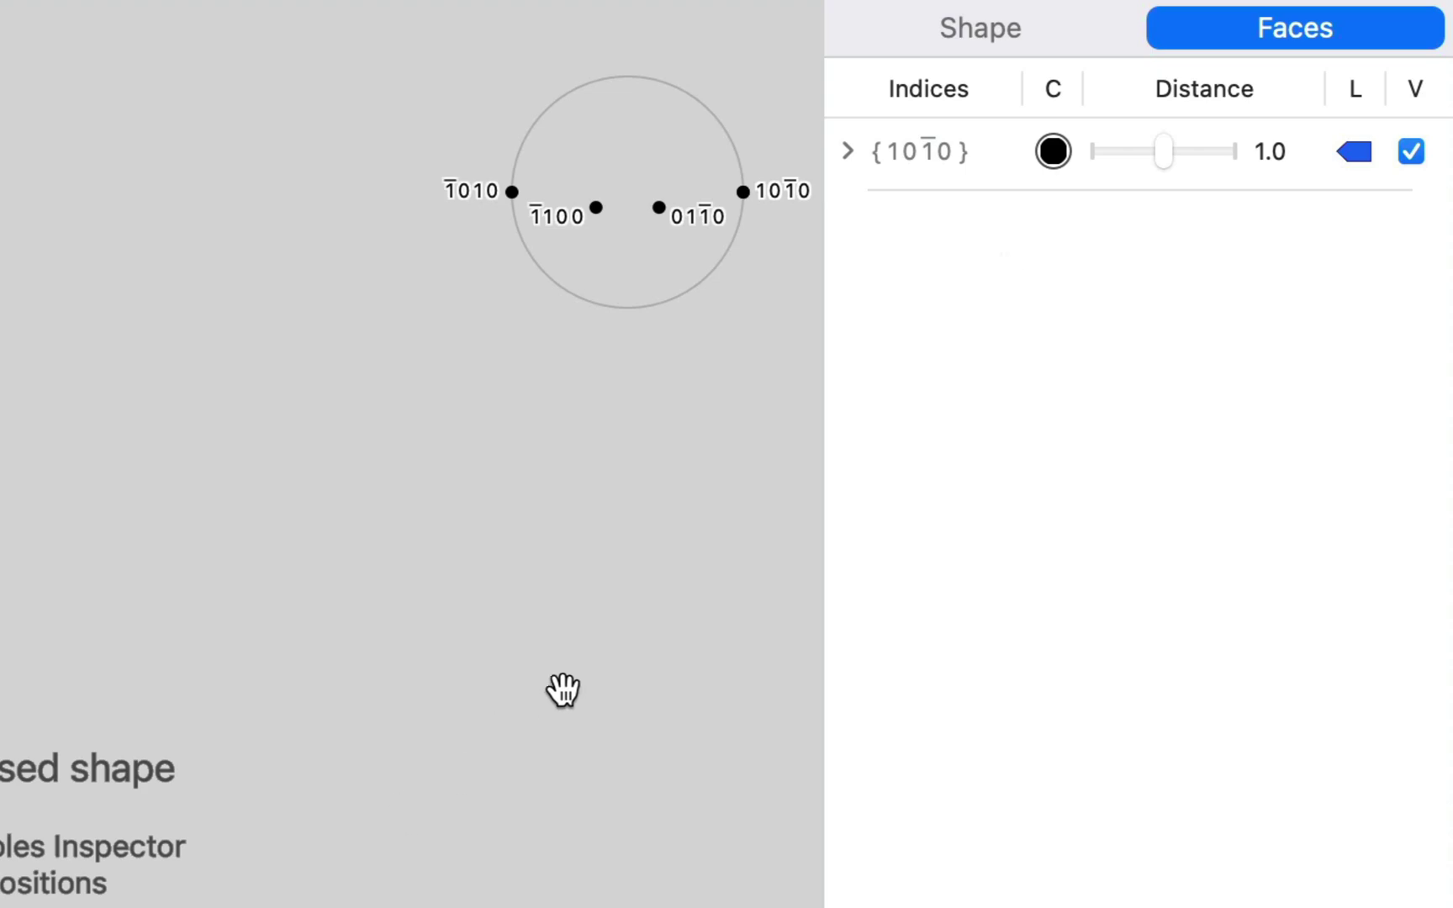
# - Add the {10-11} rhombohedron form by setting l to 1
pyautogui.press('super+n')
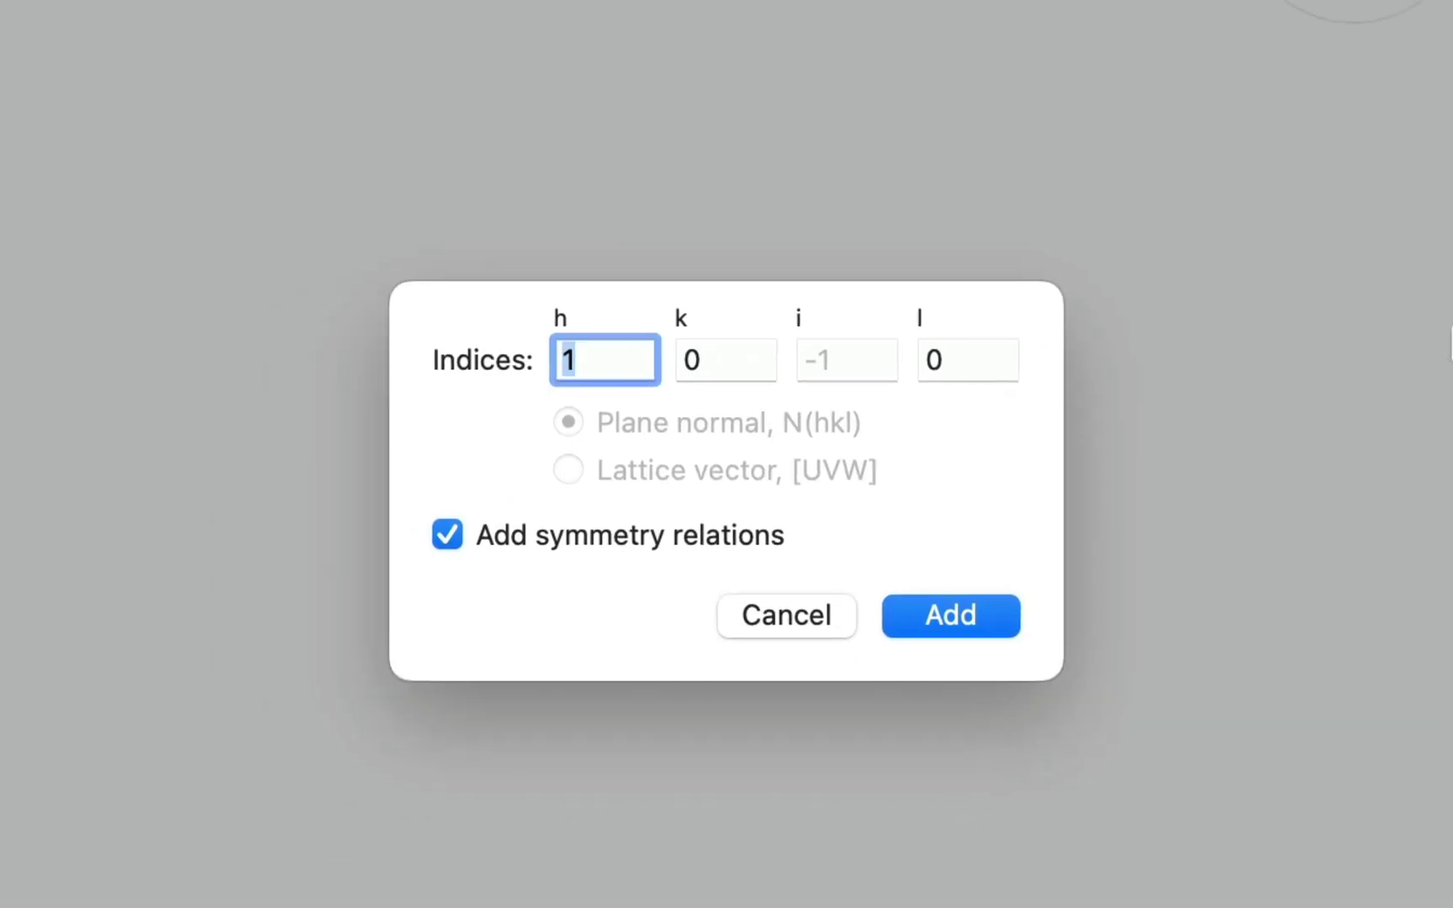
pyautogui.press('Tab')
pyautogui.press('Tab')
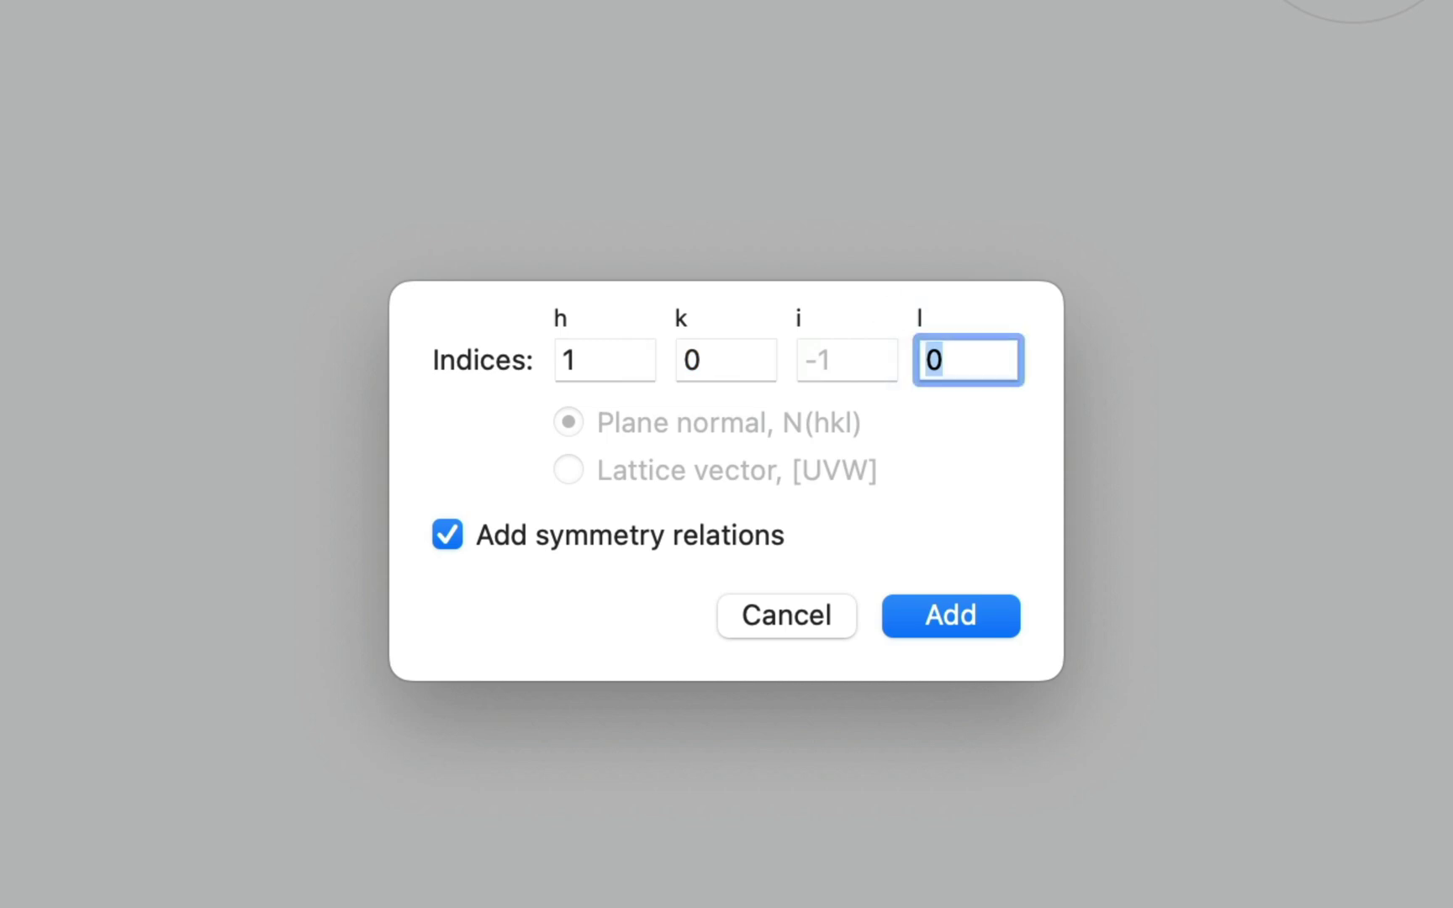
pyautogui.write('1')
pyautogui.click(957, 614)
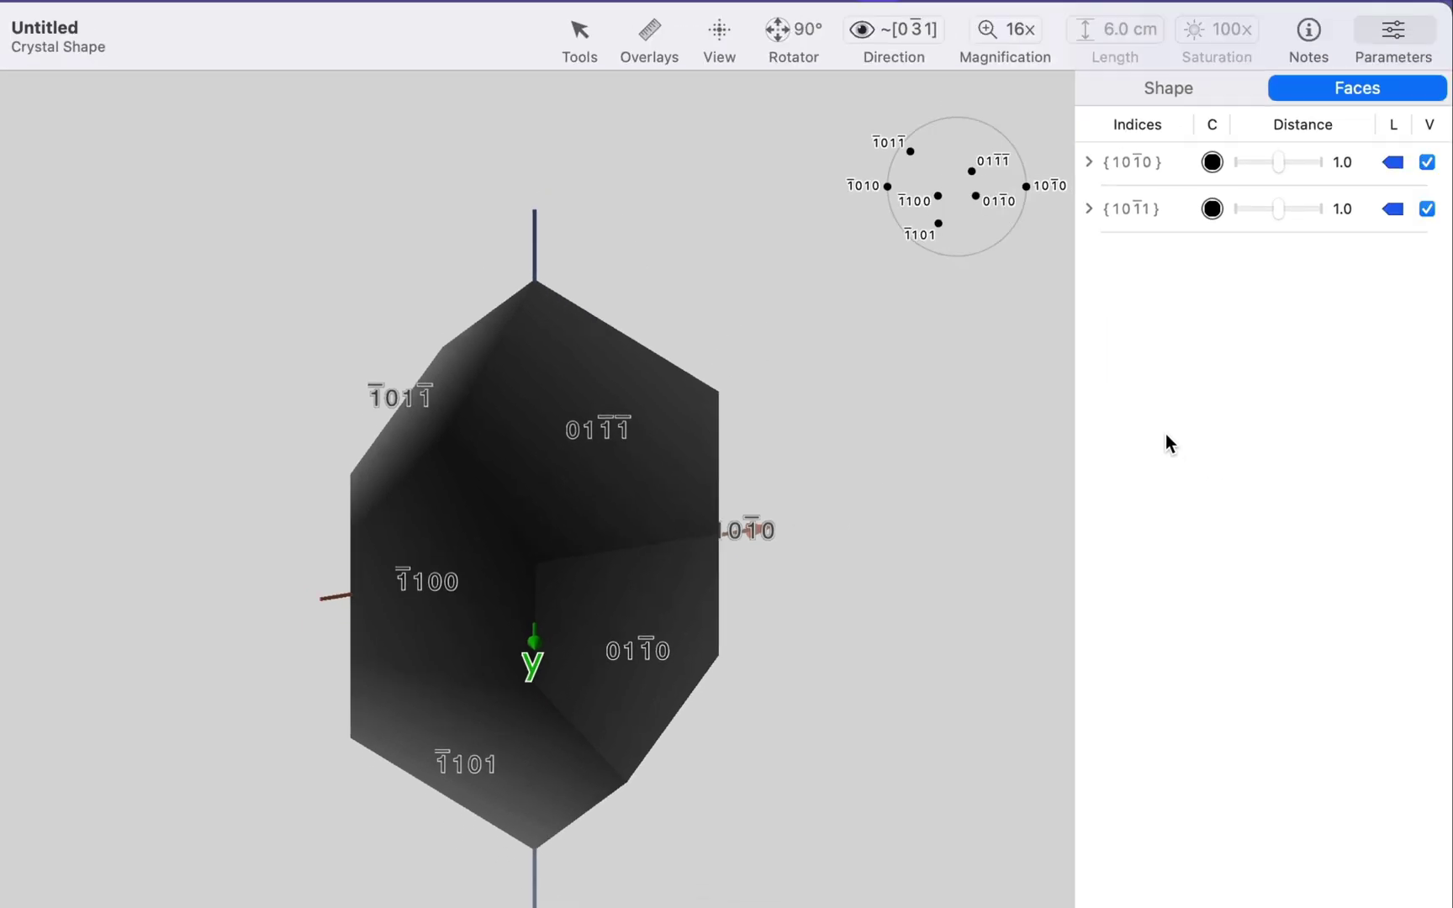
# - Set the {10-10} form to pastel cyan and the {10-11} form to pastel green
pyautogui.click(1212, 161)
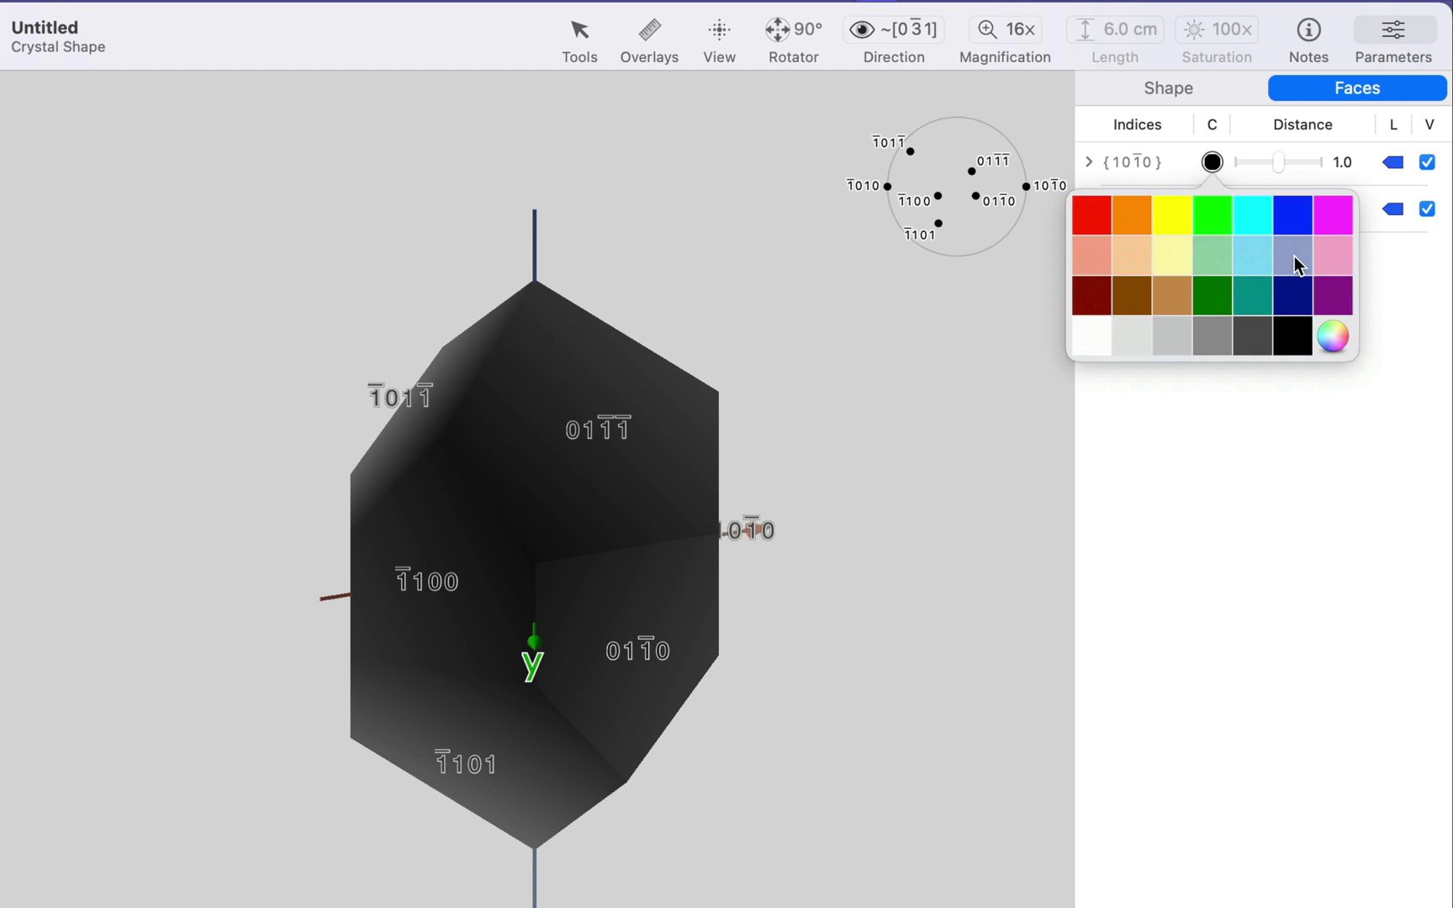
pyautogui.click(1252, 256)
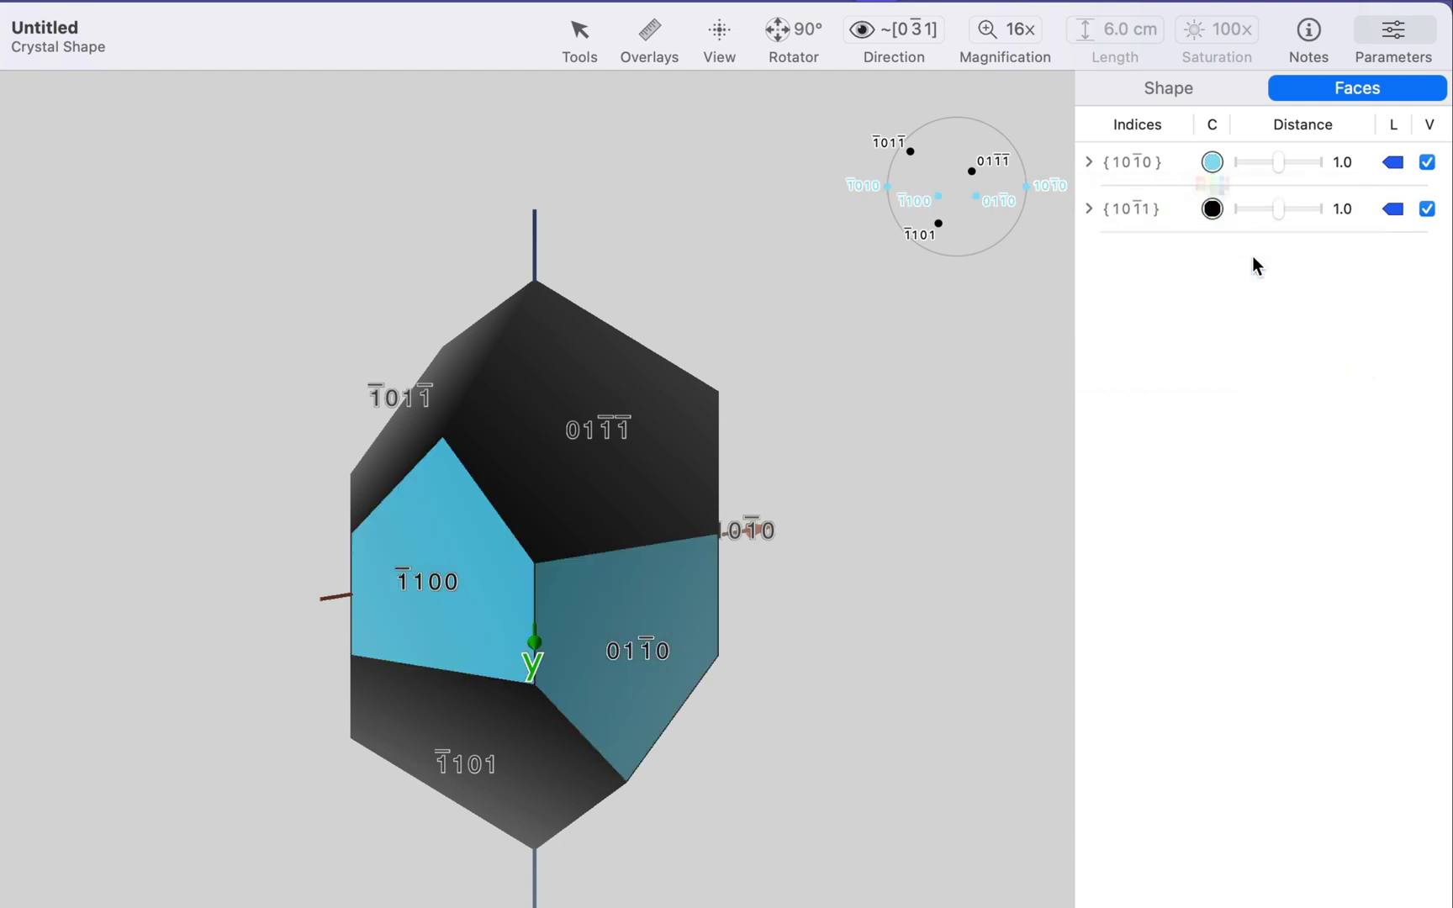
pyautogui.click(1212, 208)
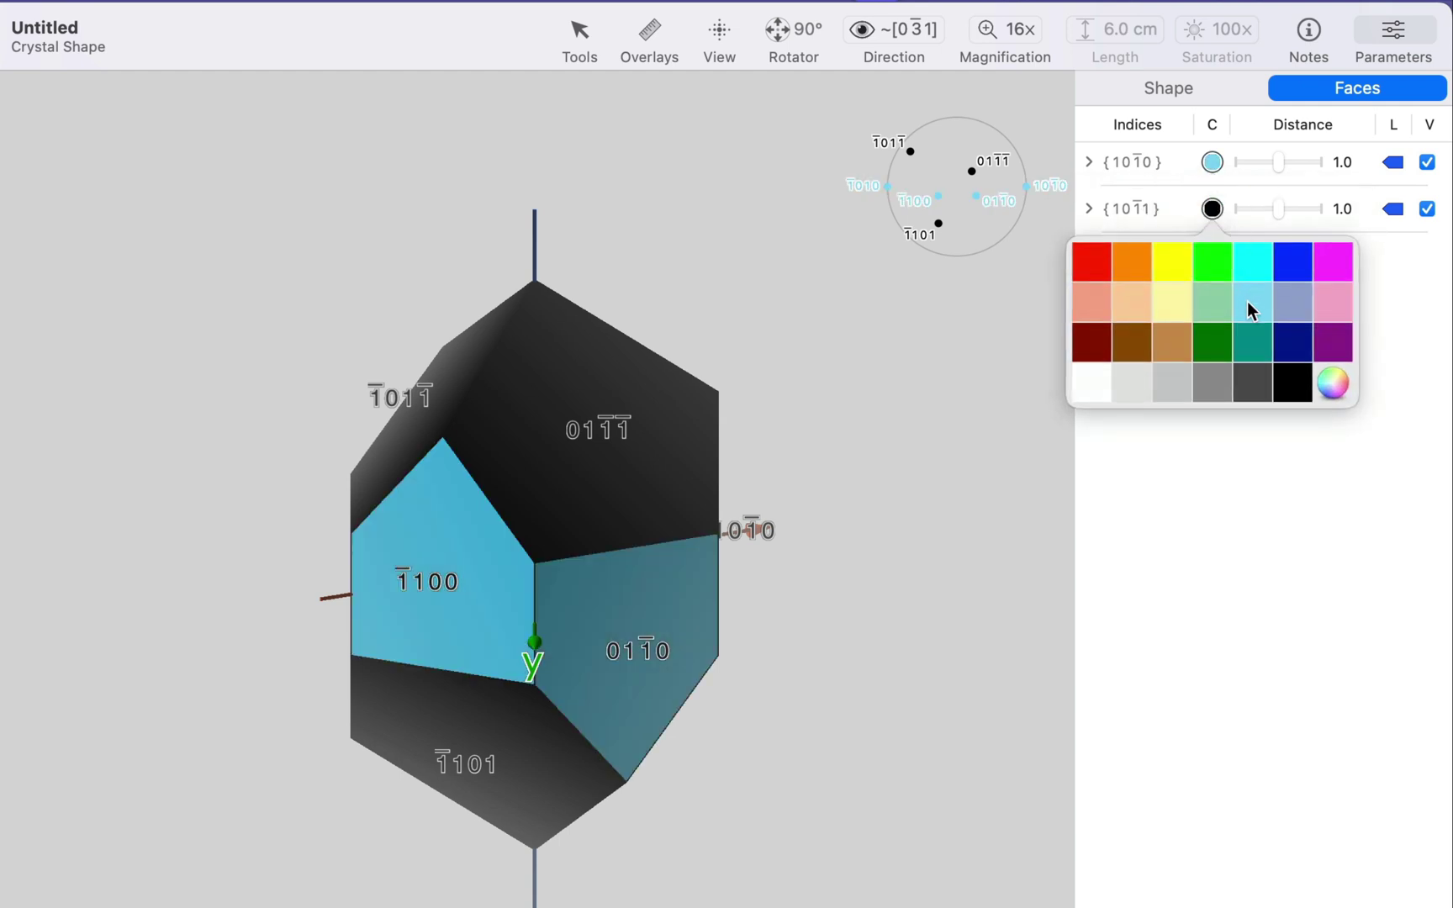
pyautogui.click(1214, 305)
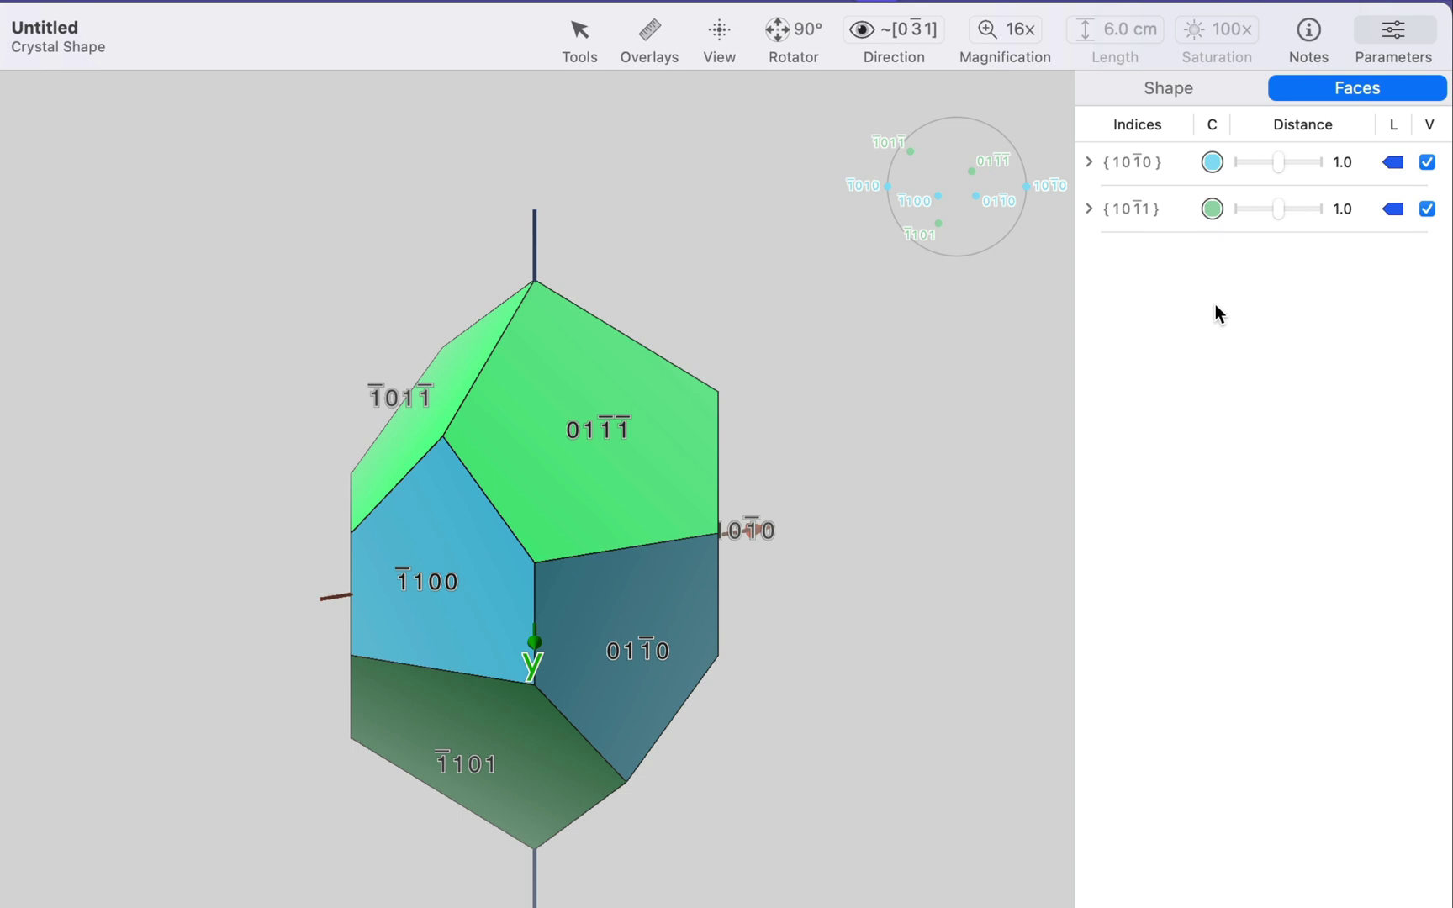
pyautogui.click(1090, 160)
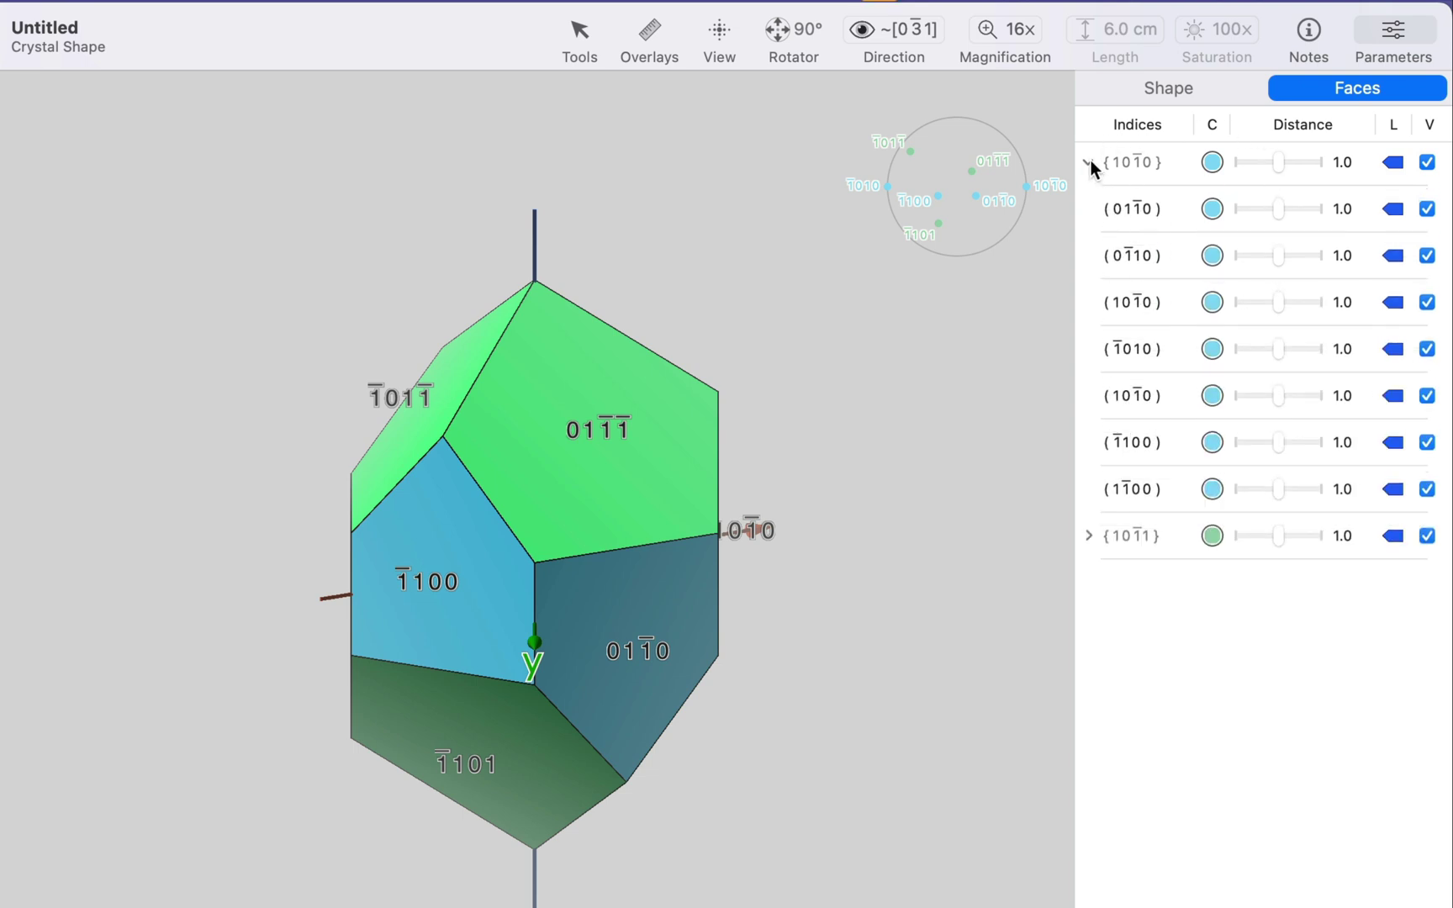
pyautogui.click(1088, 537)
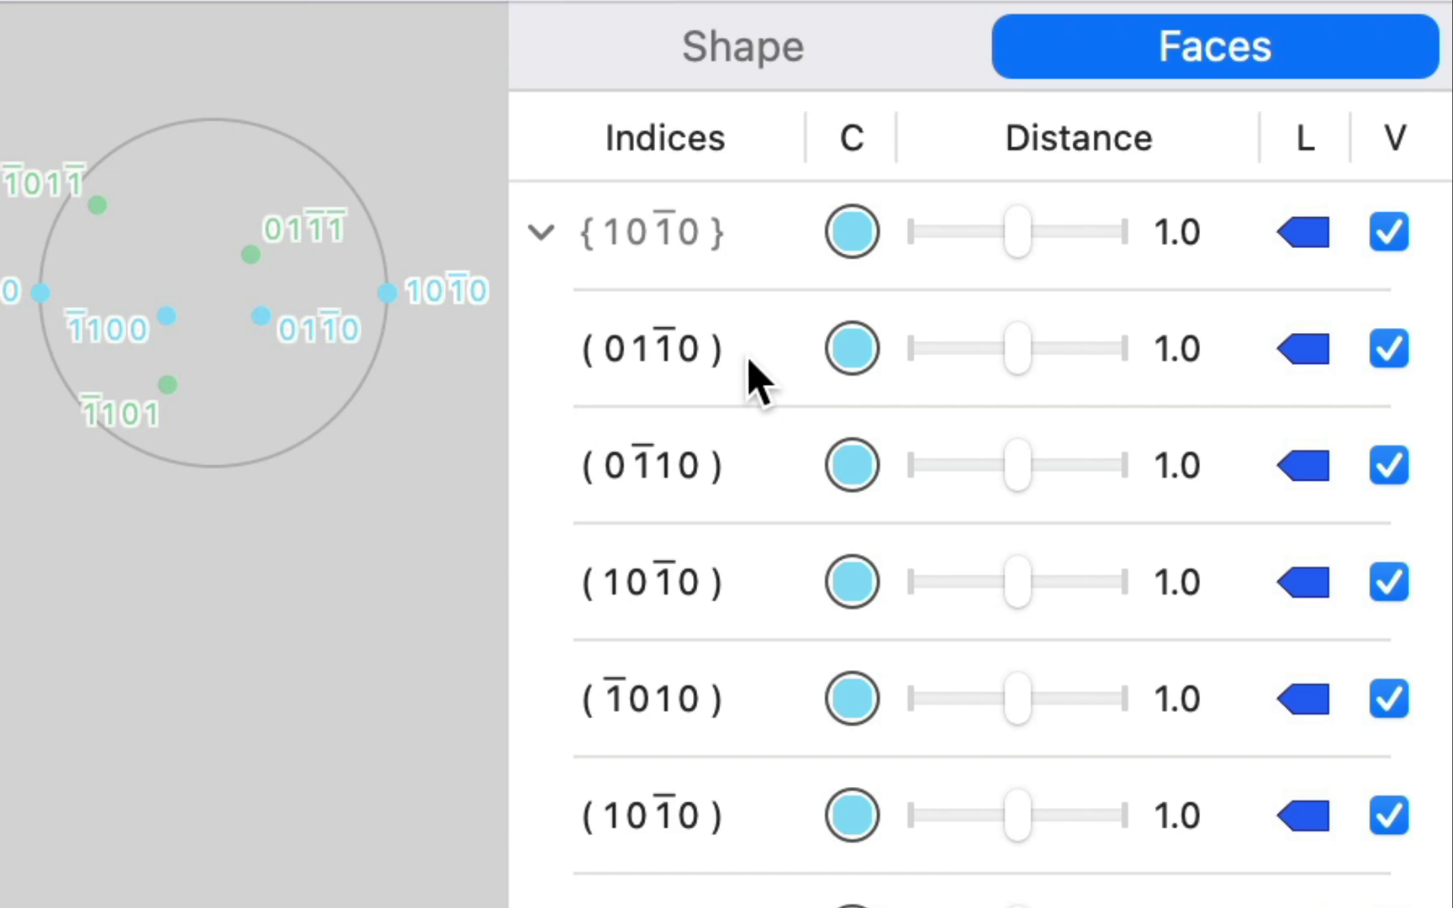
pyautogui.click(1170, 211)
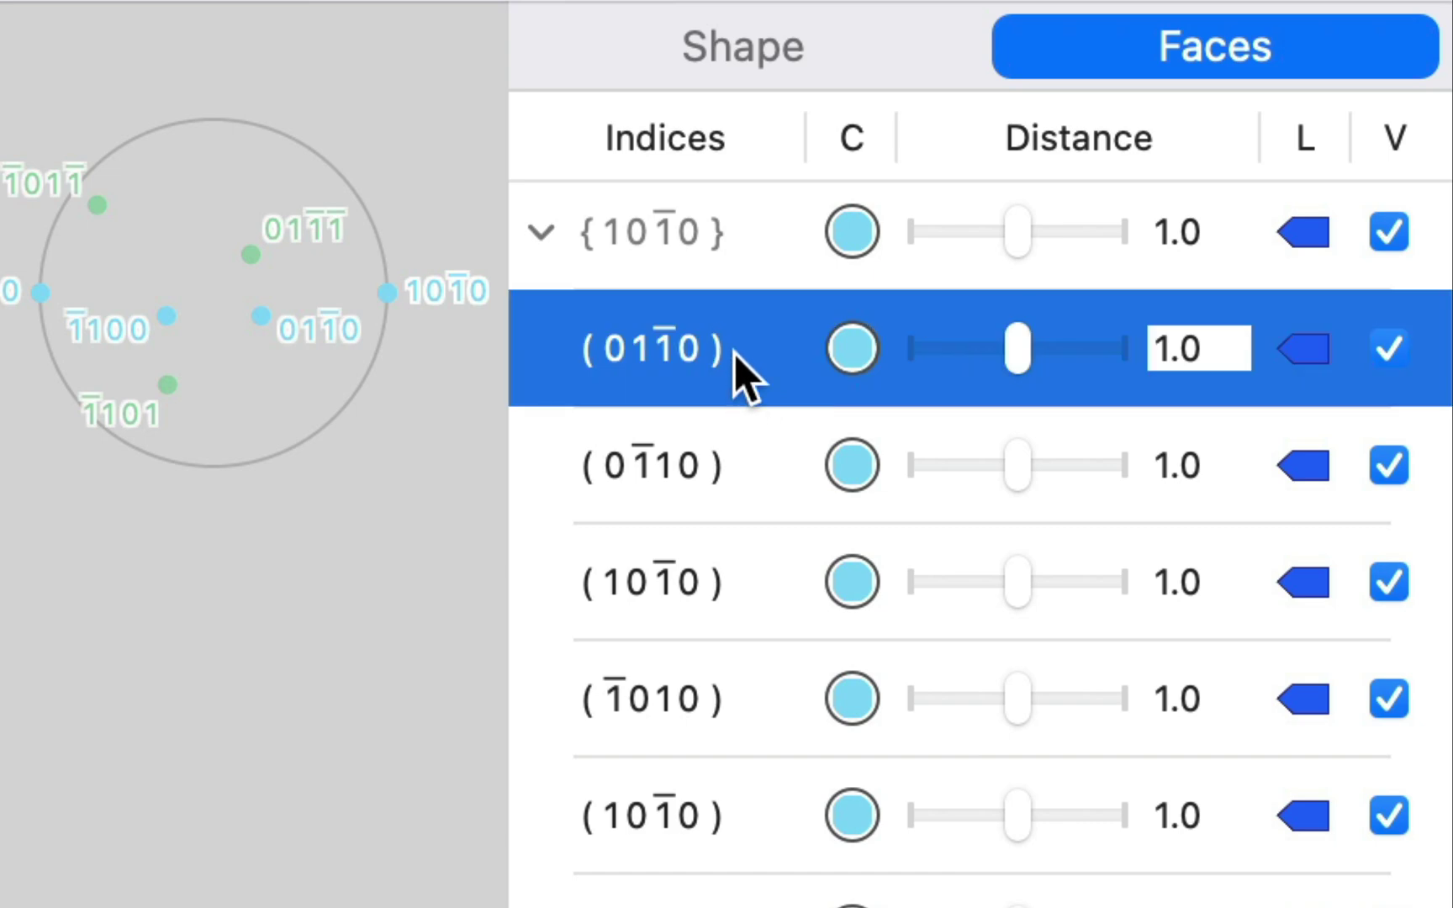
pyautogui.click(723, 240)
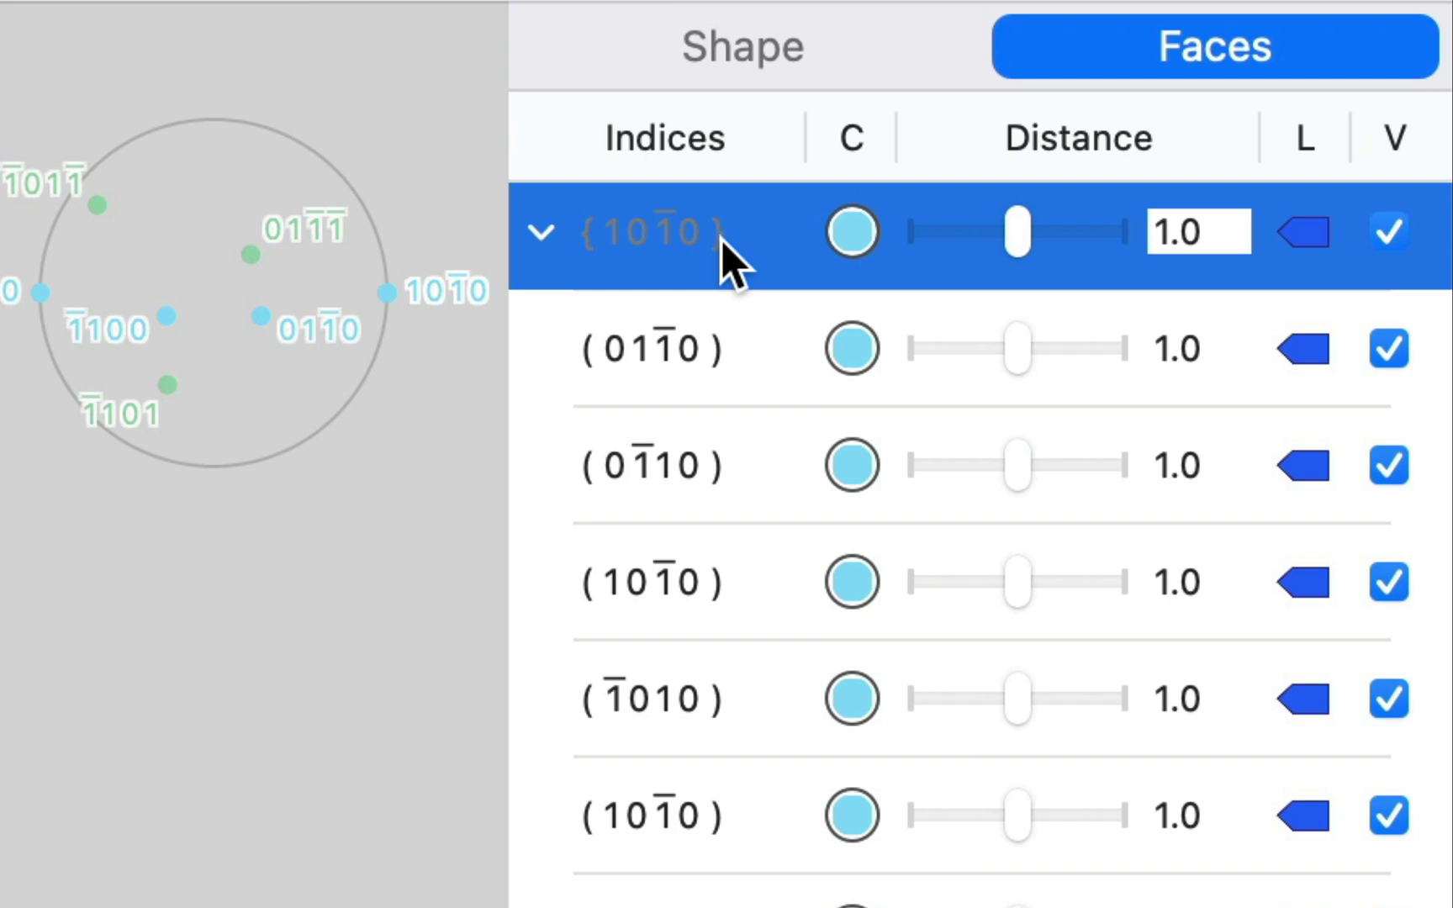
pyautogui.click(545, 234)
pyautogui.click(546, 344)
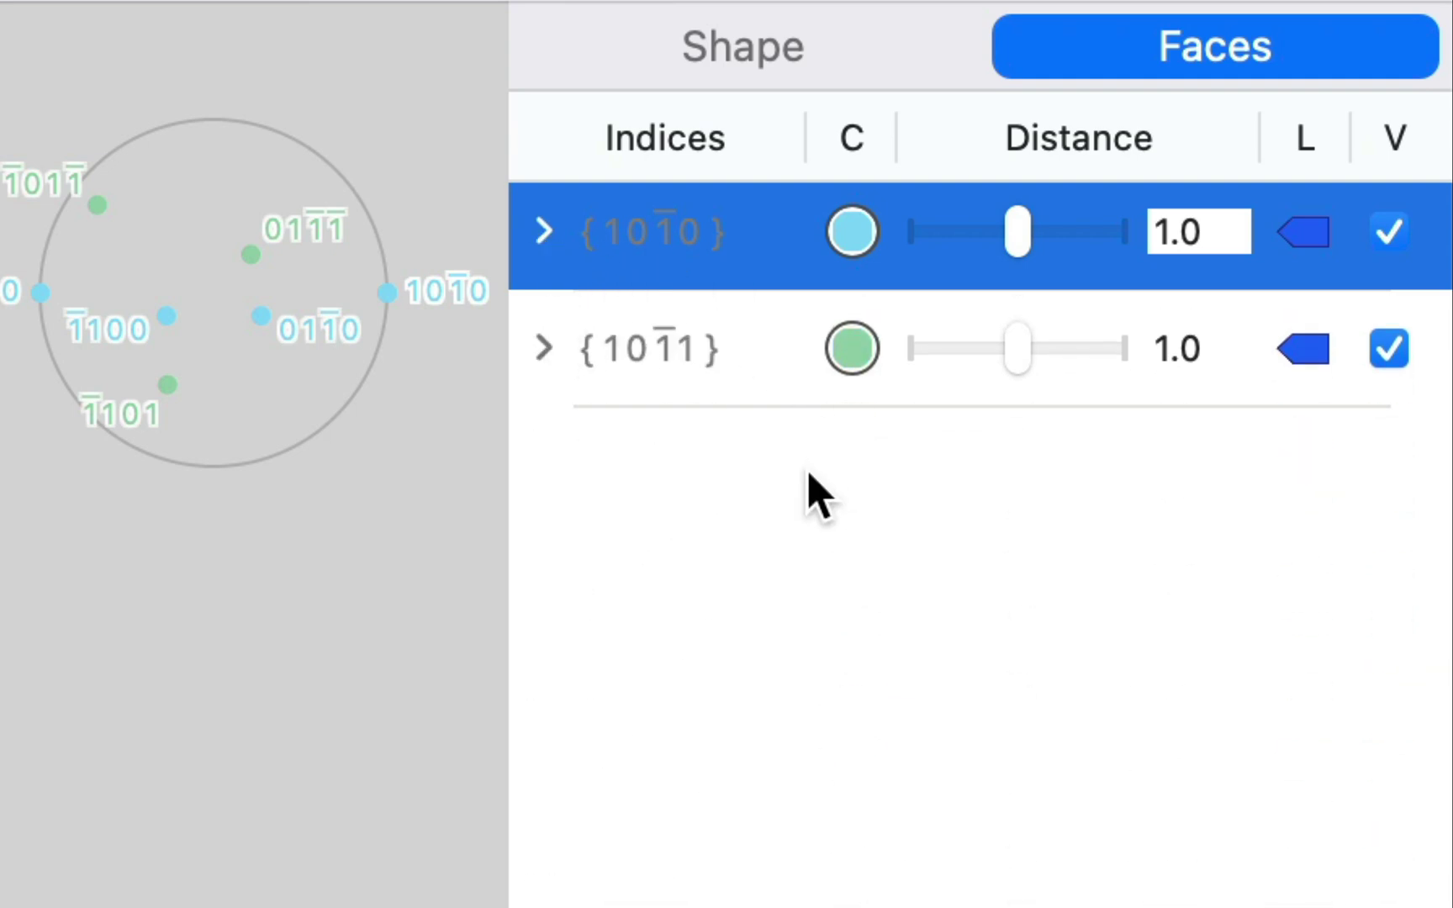
pyautogui.click(682, 488)
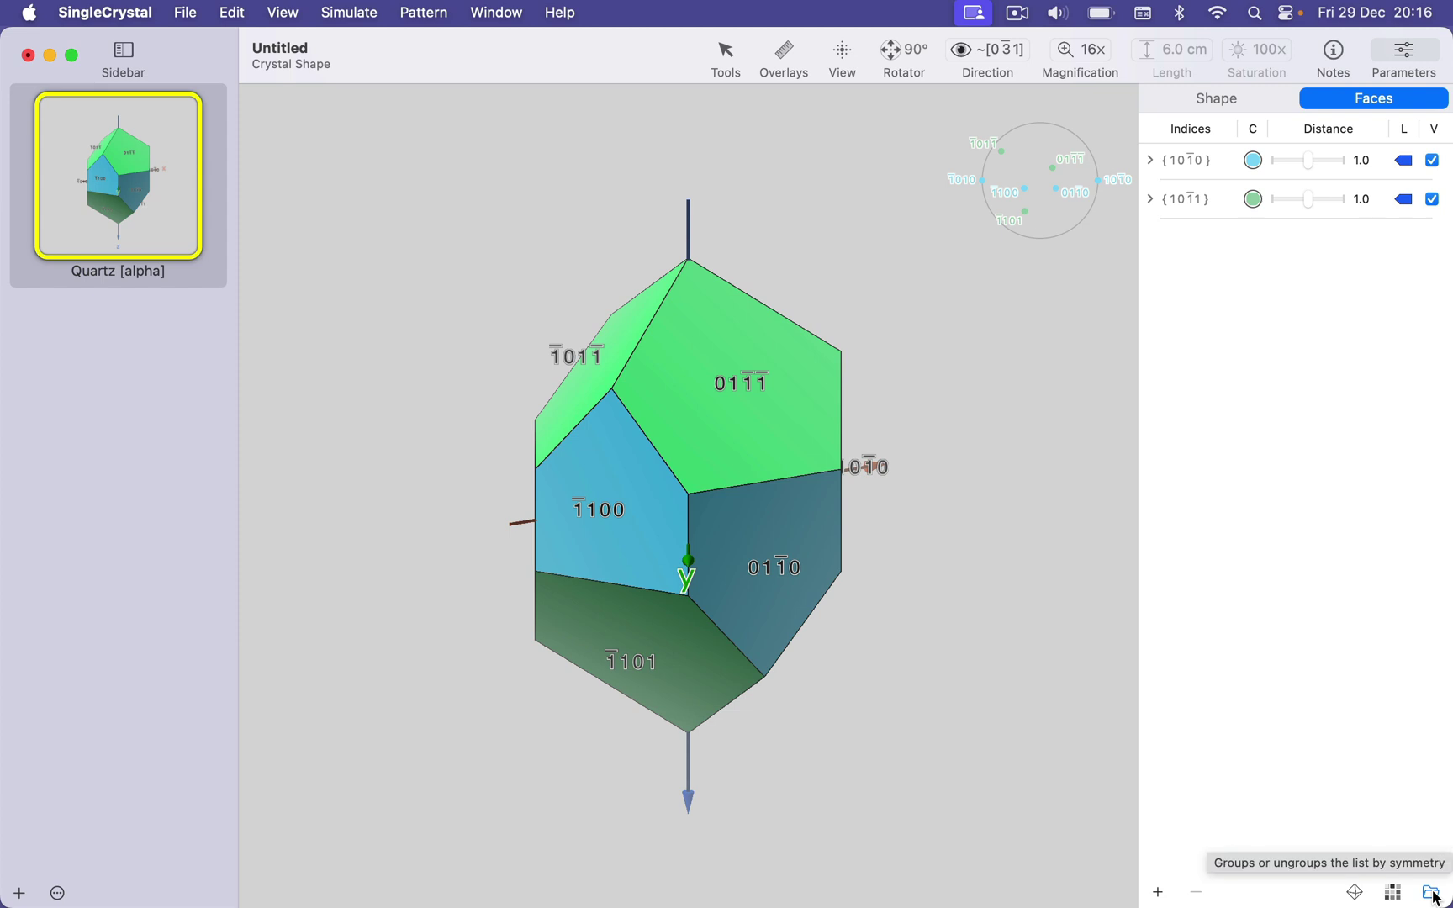
pyautogui.click(1431, 893)
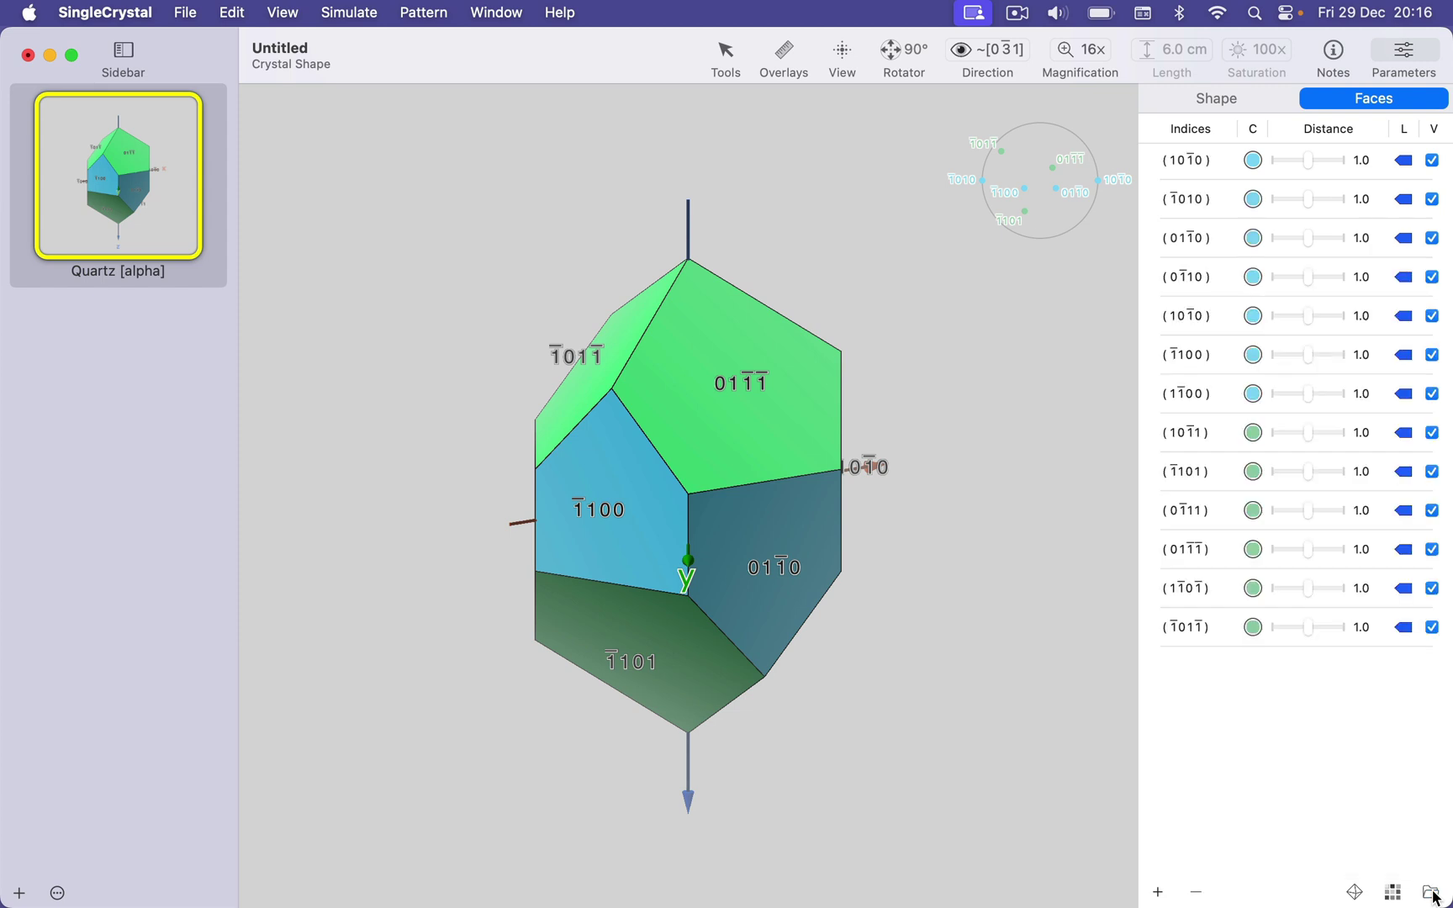
pyautogui.click(1432, 893)
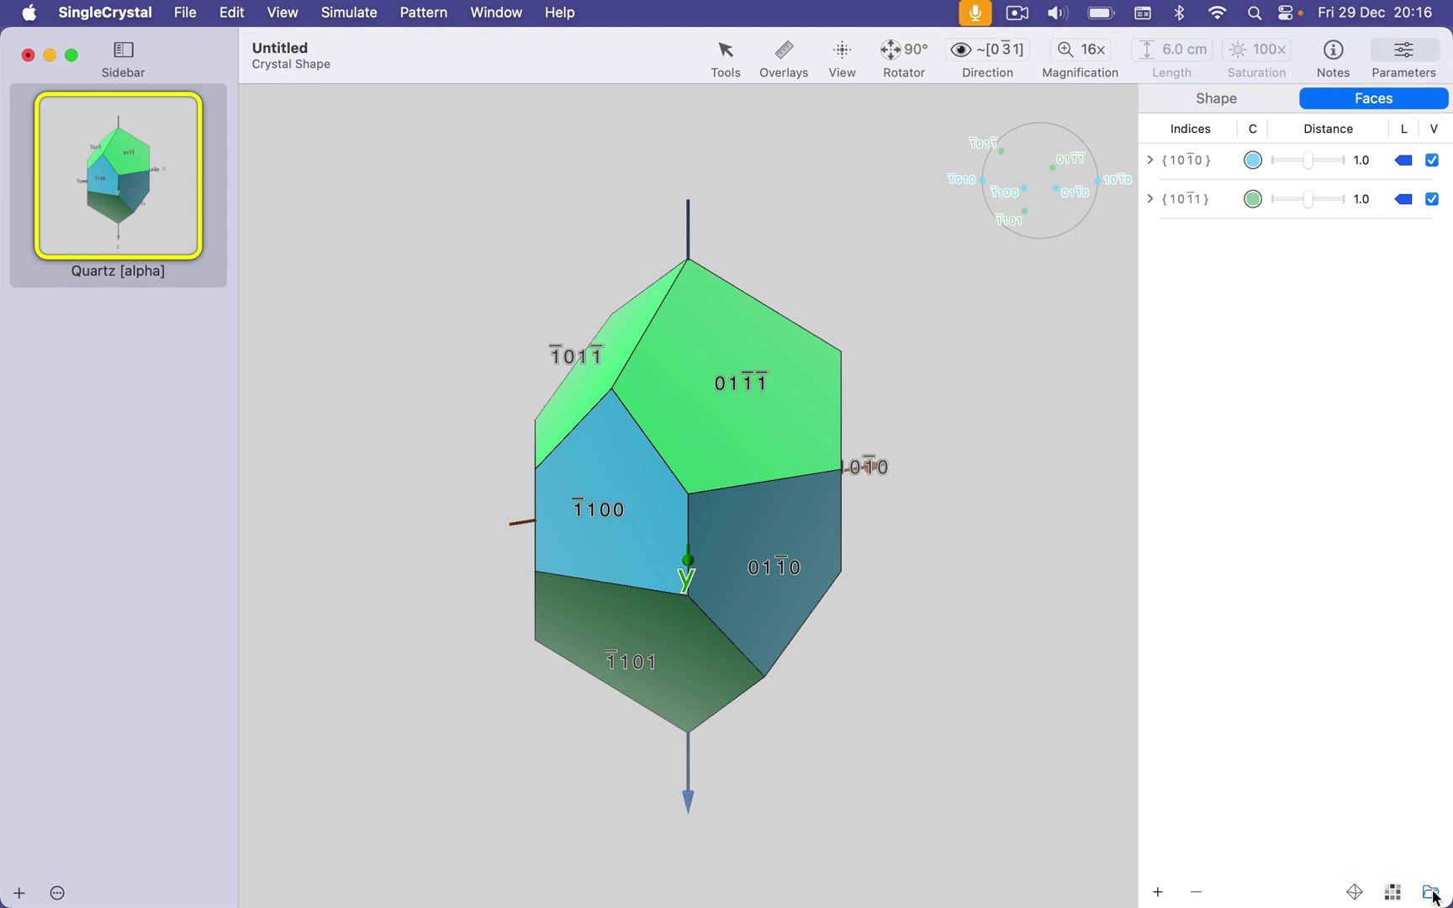
# - Expand the {10-10} form and colour its (0-110) face red
pyautogui.click(1153, 160)
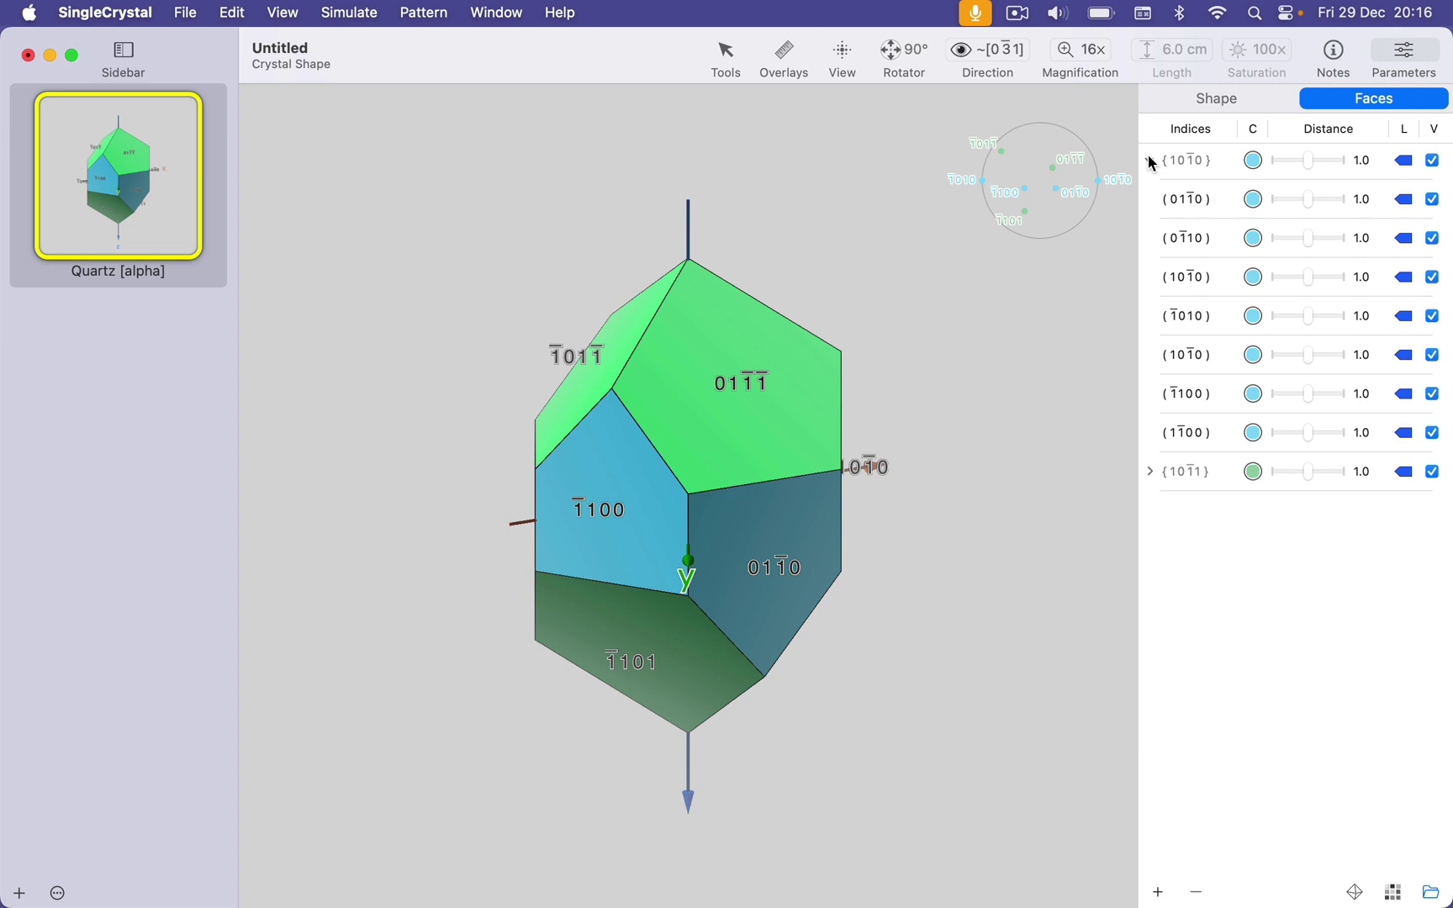
pyautogui.click(1251, 240)
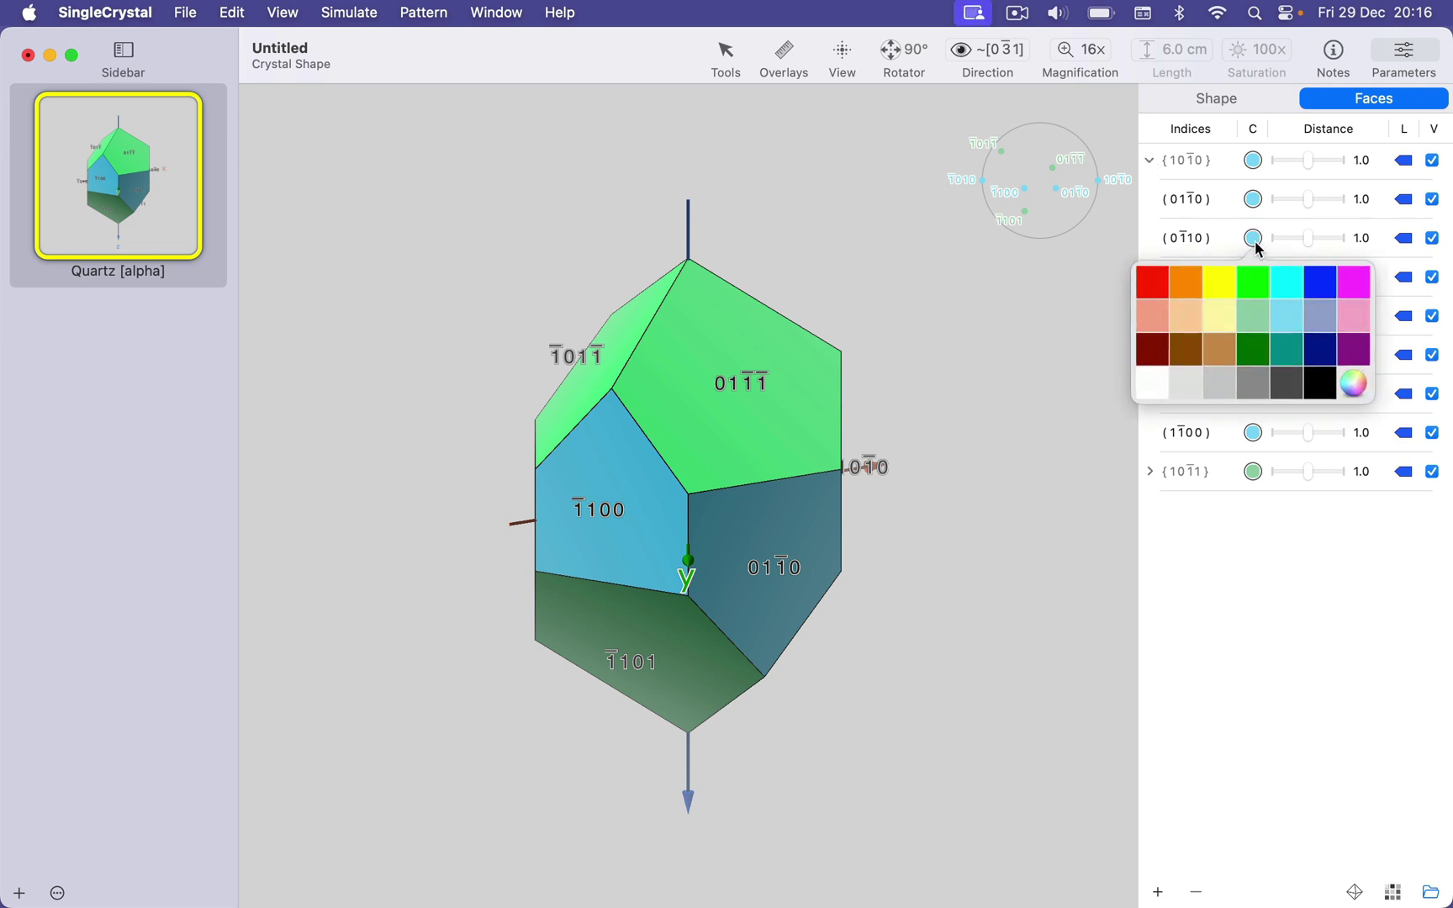
pyautogui.click(1163, 292)
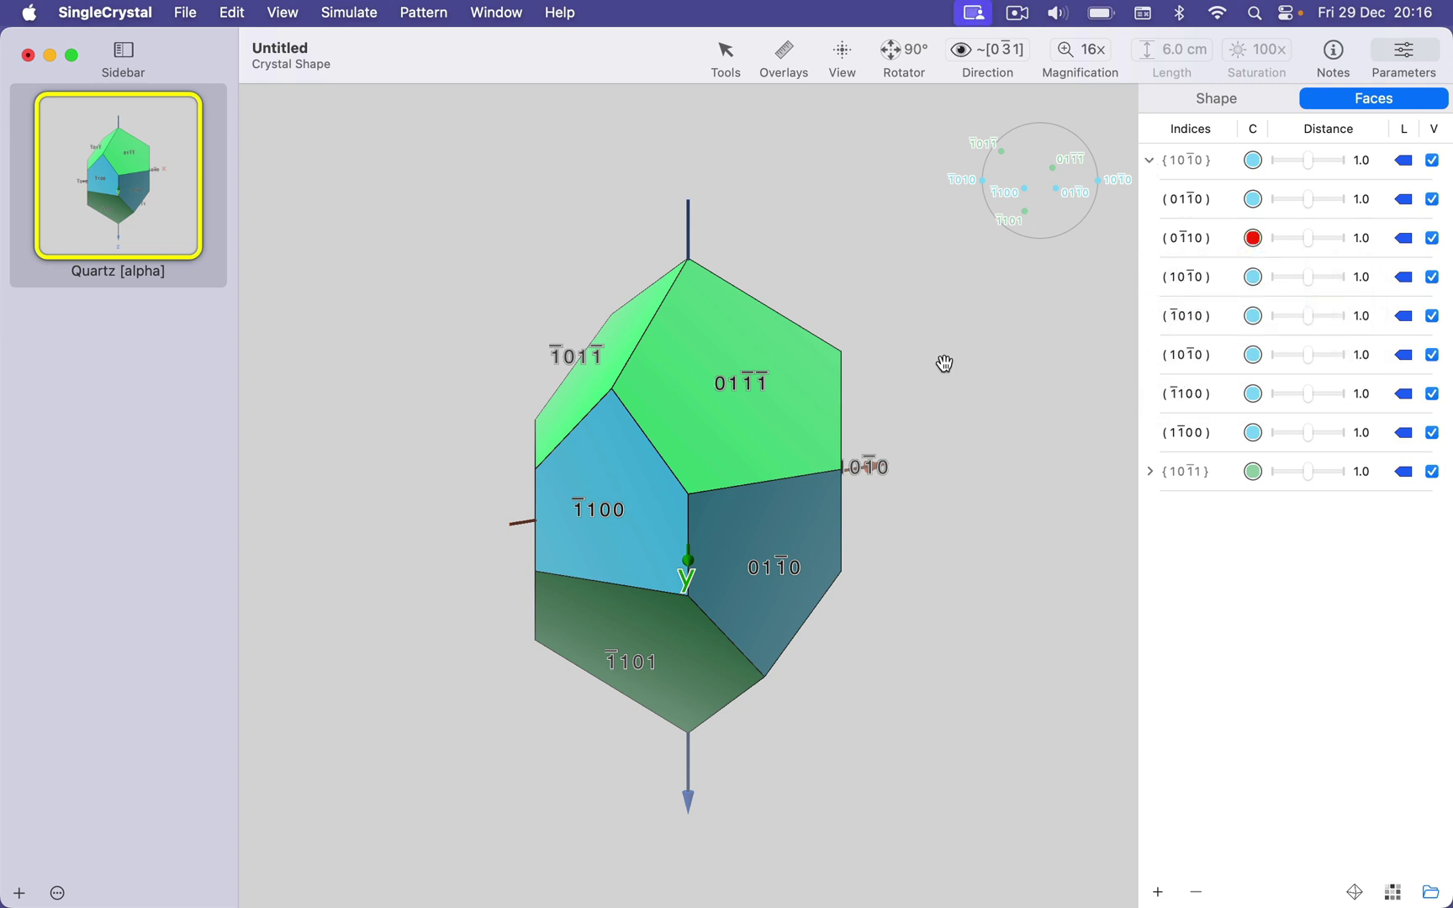
# - Rotate the crystal to bring the red (0-110) face into view, toggling its visibility
pyautogui.hscroll(5, 918, 373)
pyautogui.hscroll(5, 918, 373)
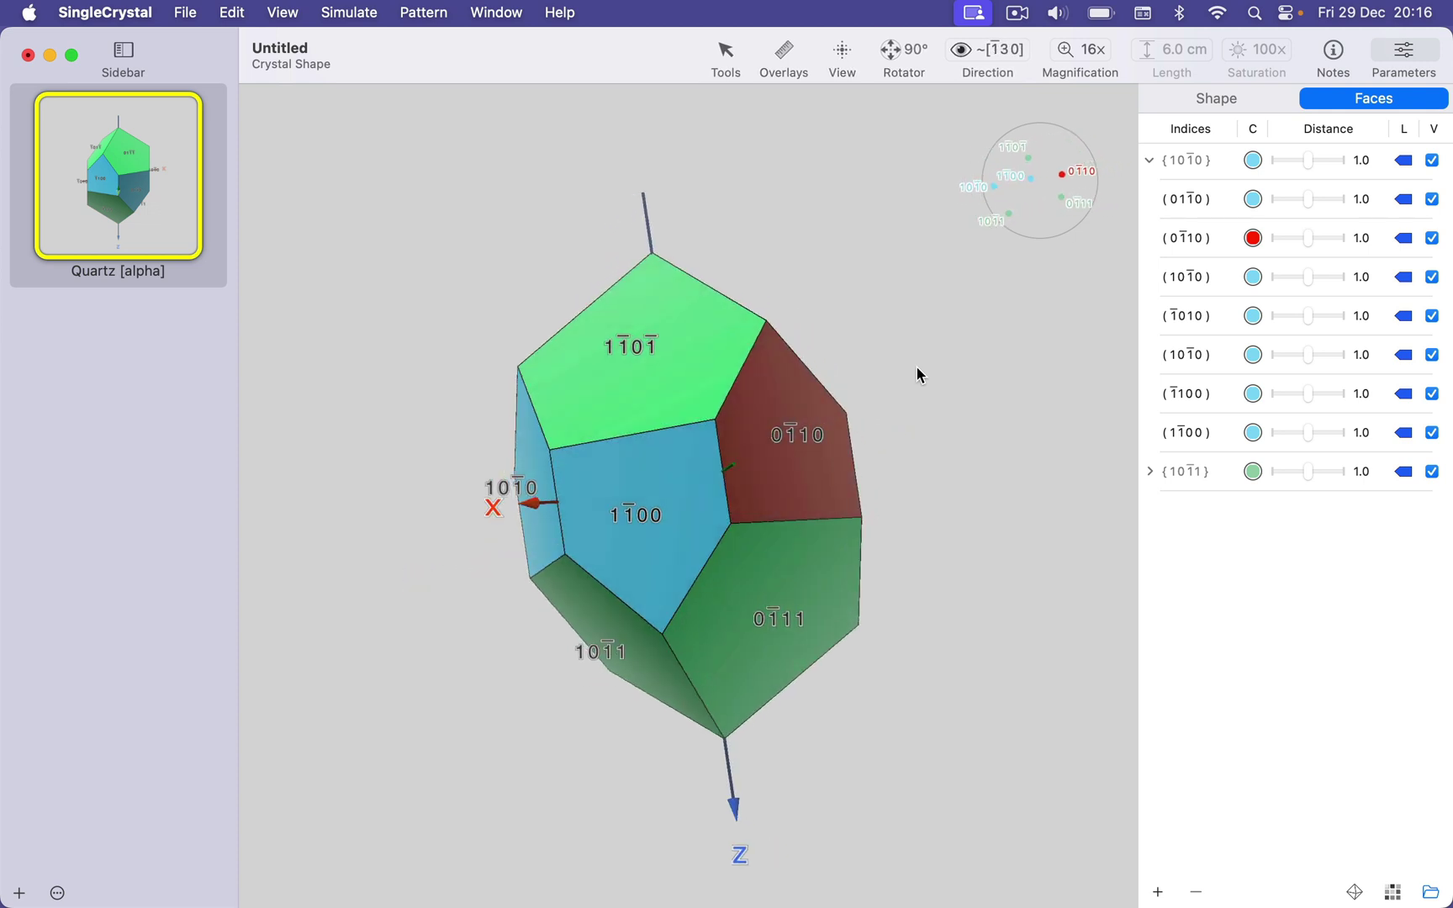
pyautogui.hscroll(-5, 908, 399)
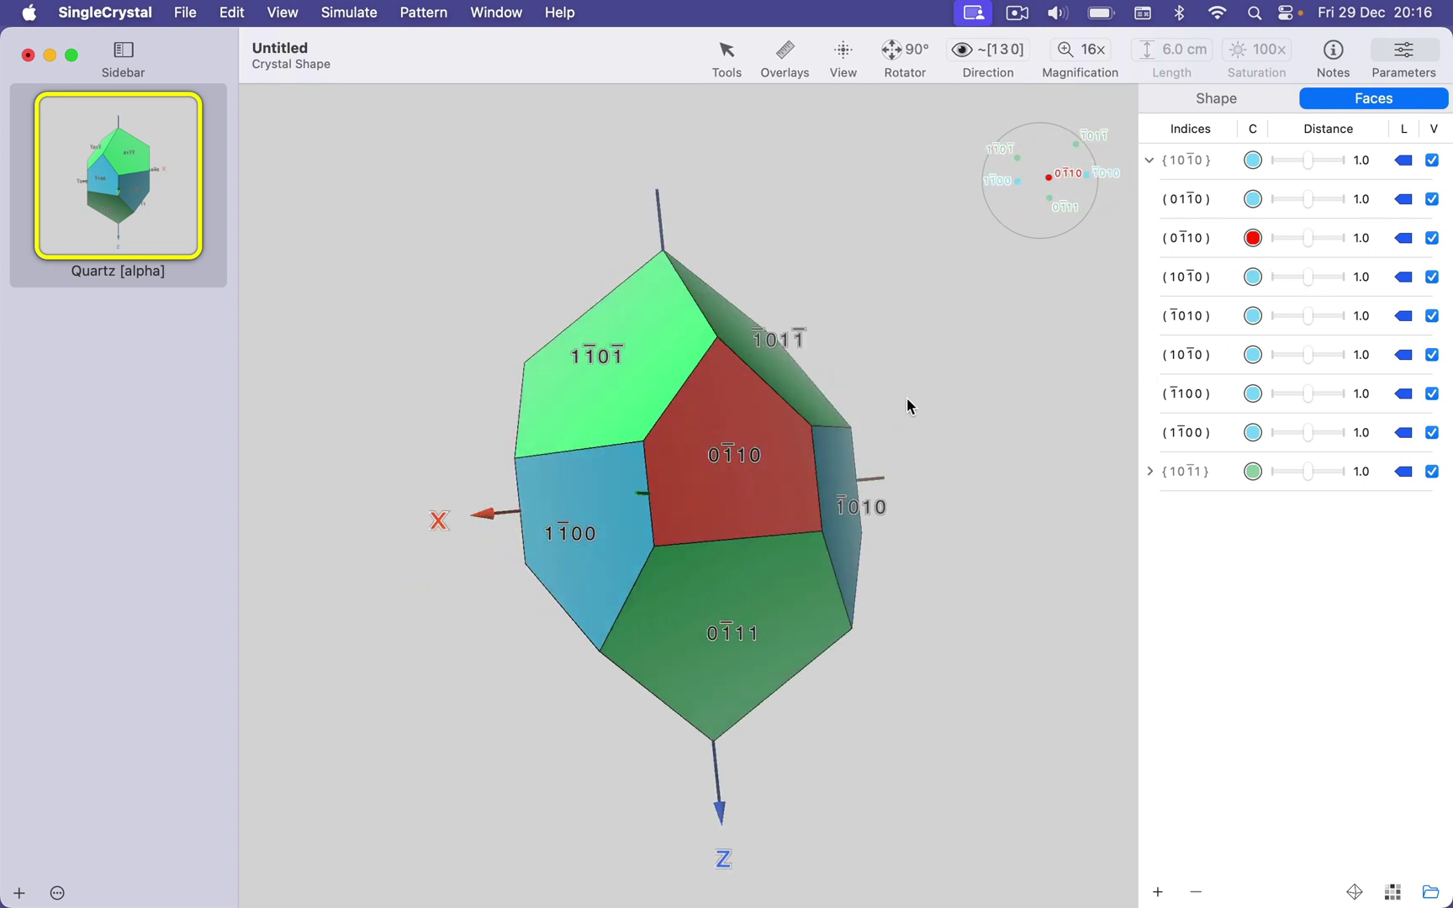
pyautogui.click(1433, 238)
pyautogui.click(1432, 239)
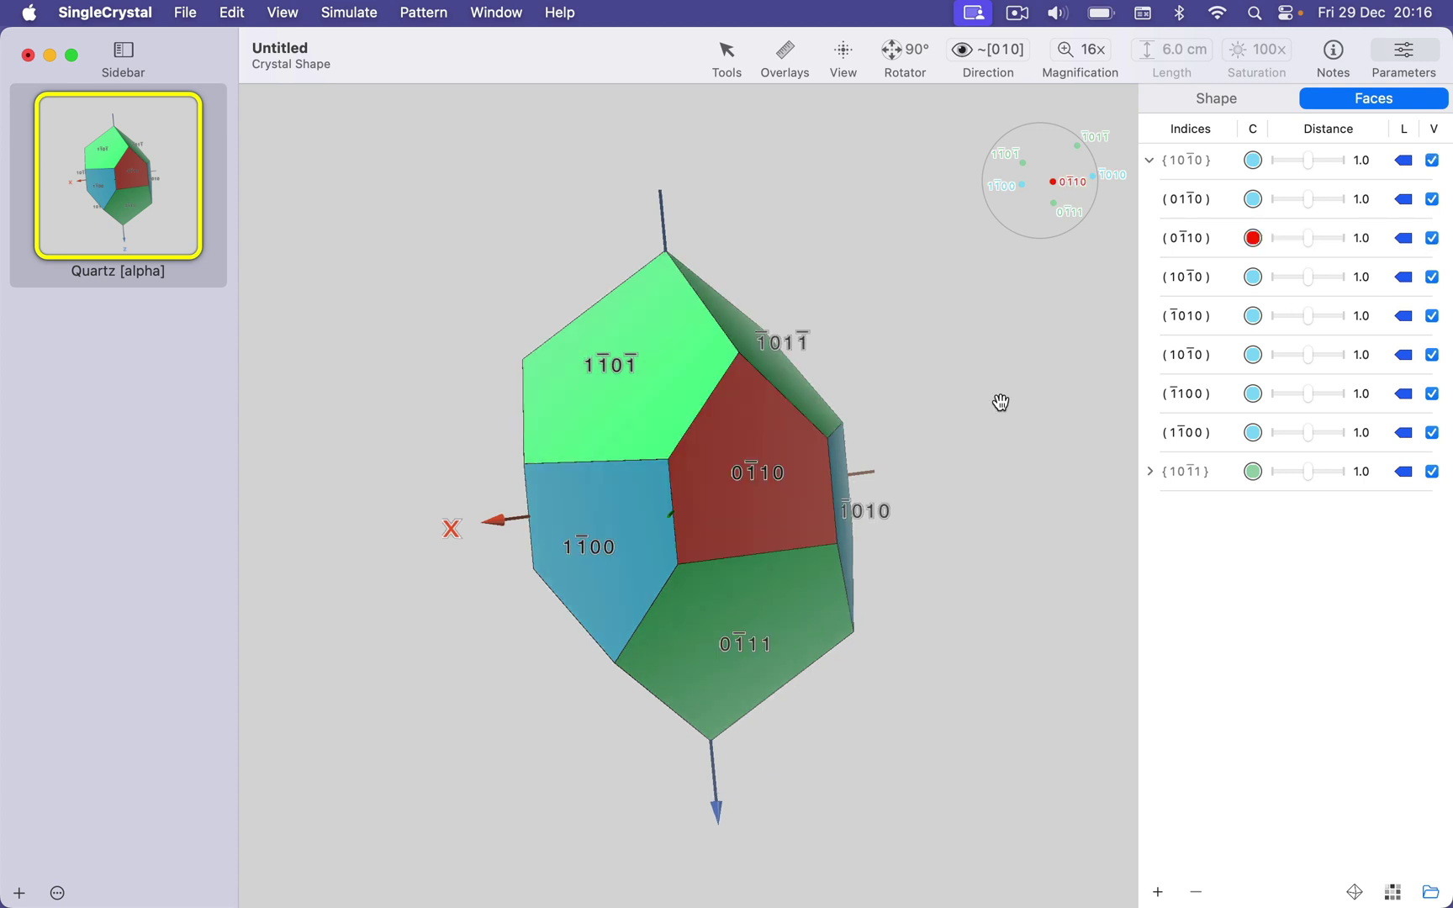
pyautogui.hscroll(-2, 809, 424)
pyautogui.hscroll(-3, 811, 431)
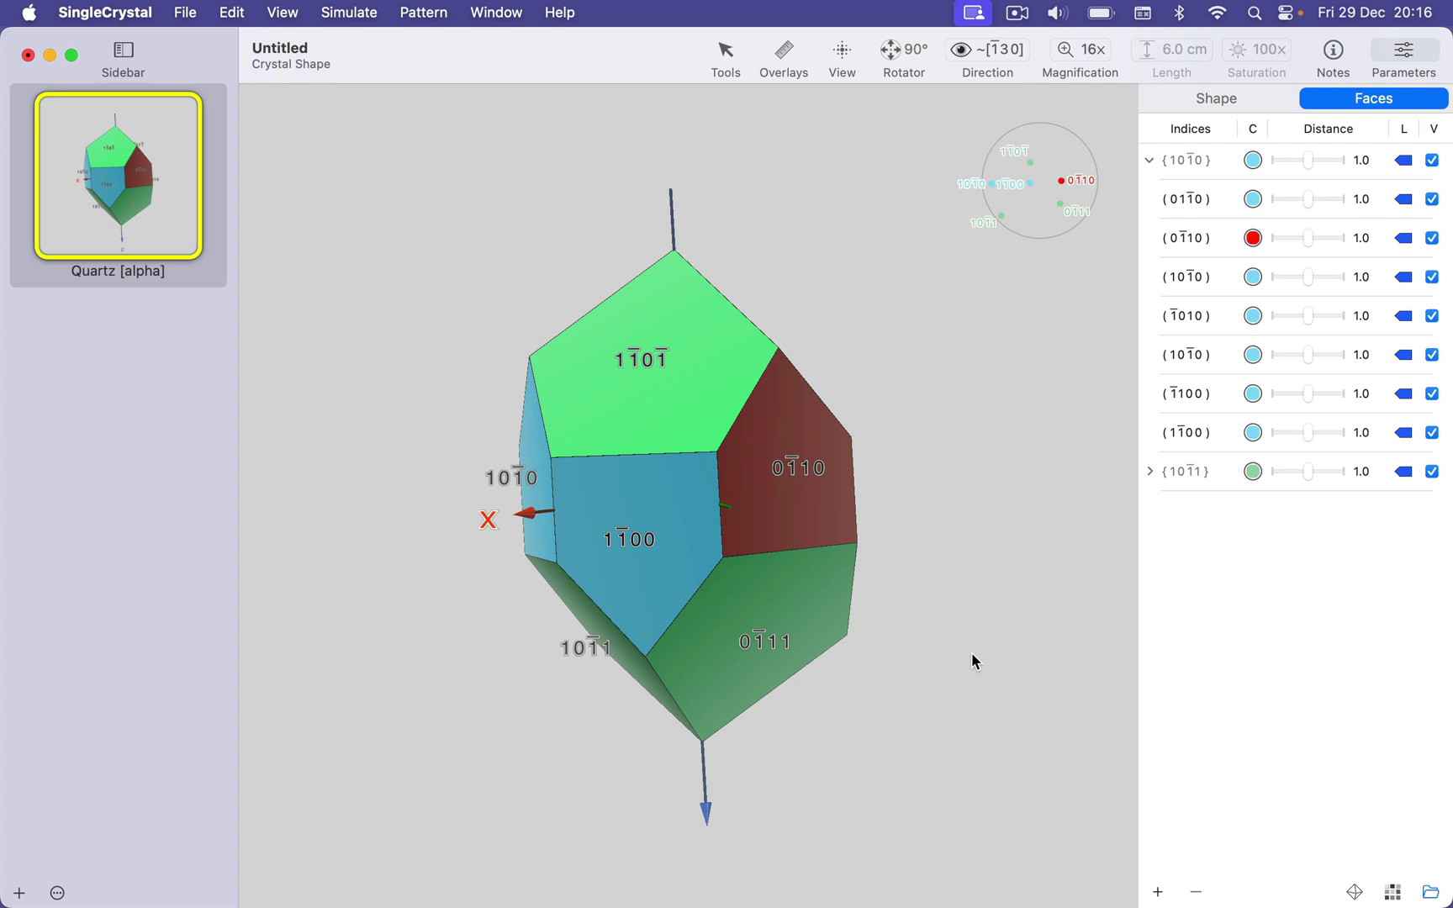
# - Regroup the faces by symmetry so (0-110) returns to the form's light blue
pyautogui.click(1356, 892)
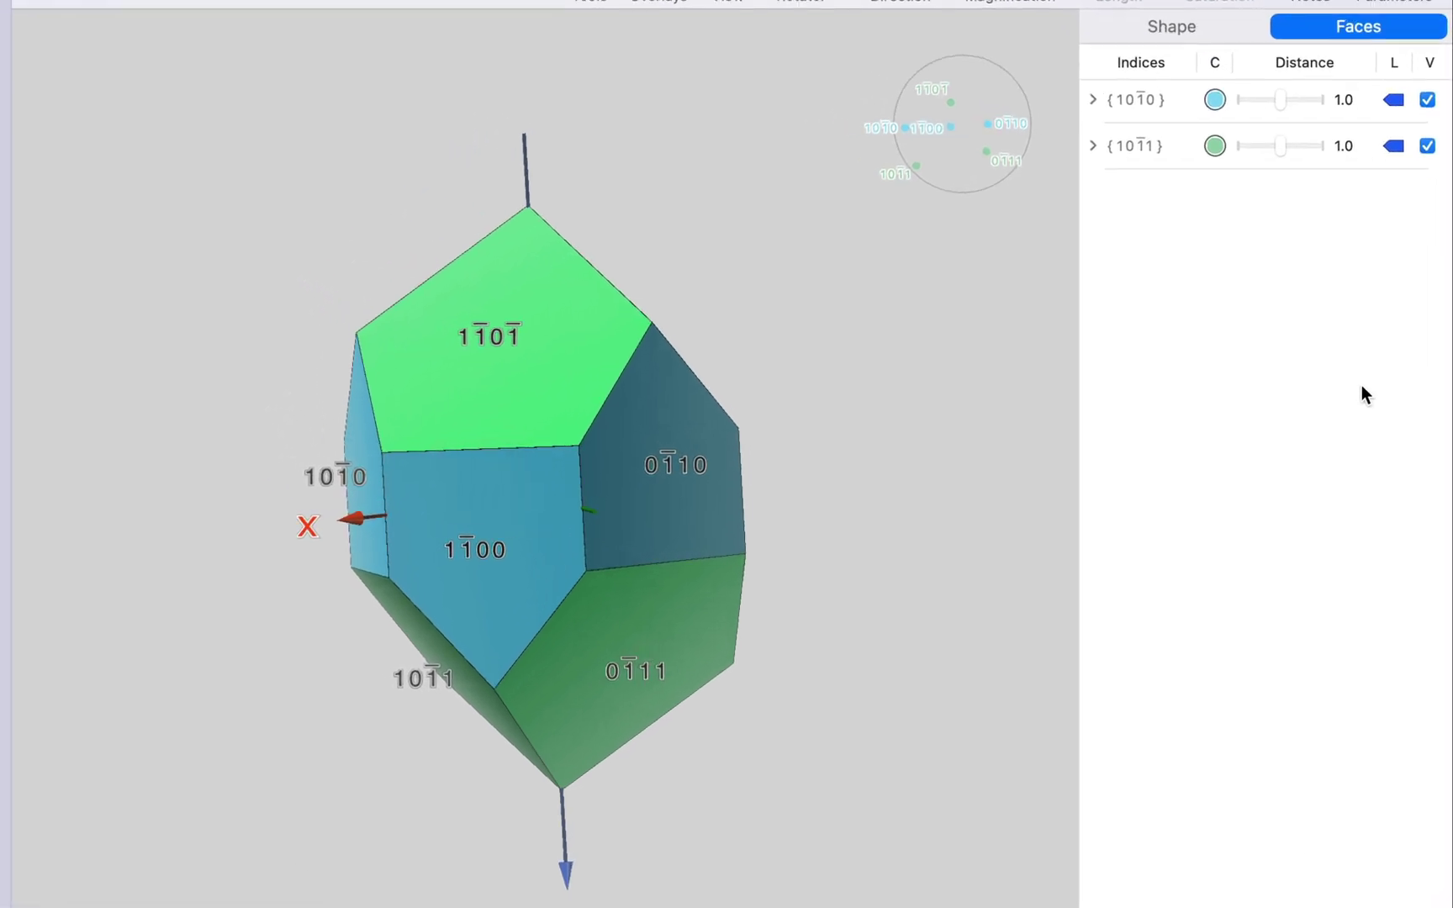
pyautogui.click(1089, 95)
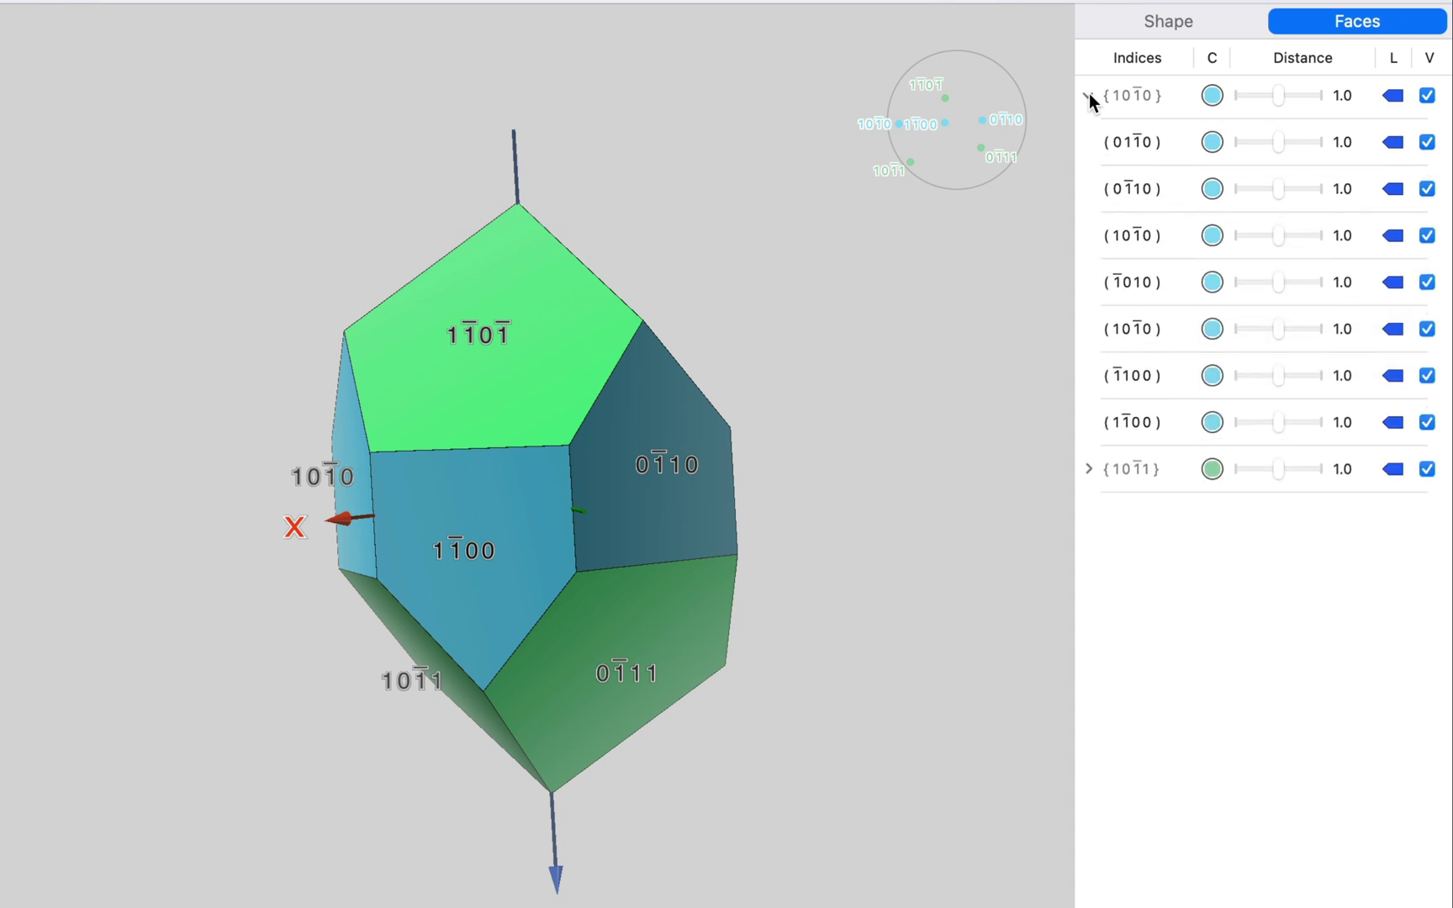
pyautogui.click(1169, 200)
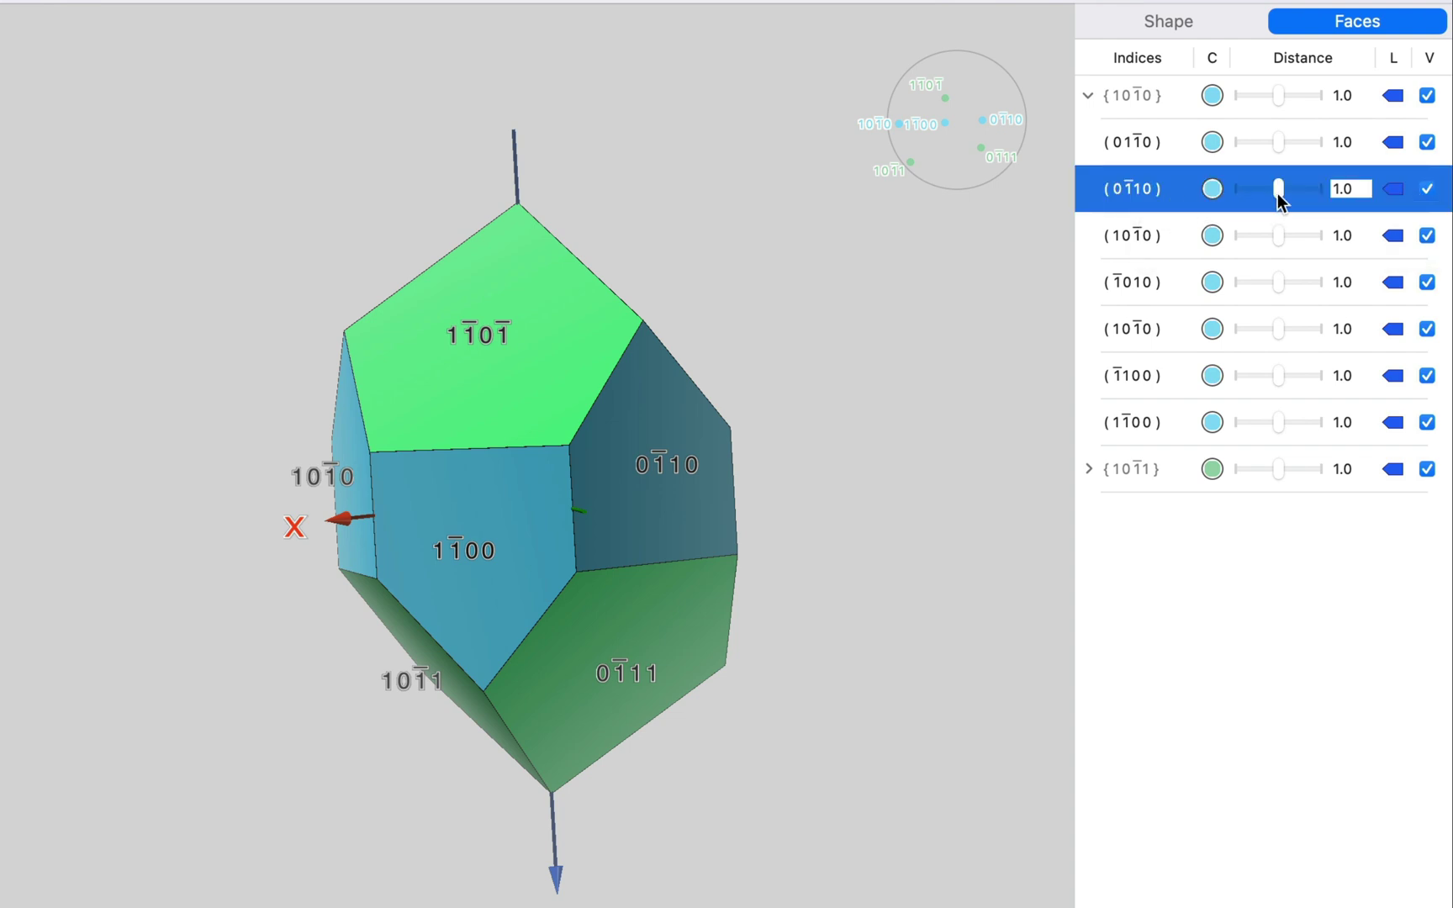
pyautogui.moveTo(1279, 192)
pyautogui.mouseDown()
pyautogui.moveTo(1241, 200)
pyautogui.moveTo(1313, 201)
pyautogui.moveTo(1263, 201)
pyautogui.moveTo(1297, 204)
pyautogui.mouseUp()
pyautogui.write('1.5')
pyautogui.press('Return')
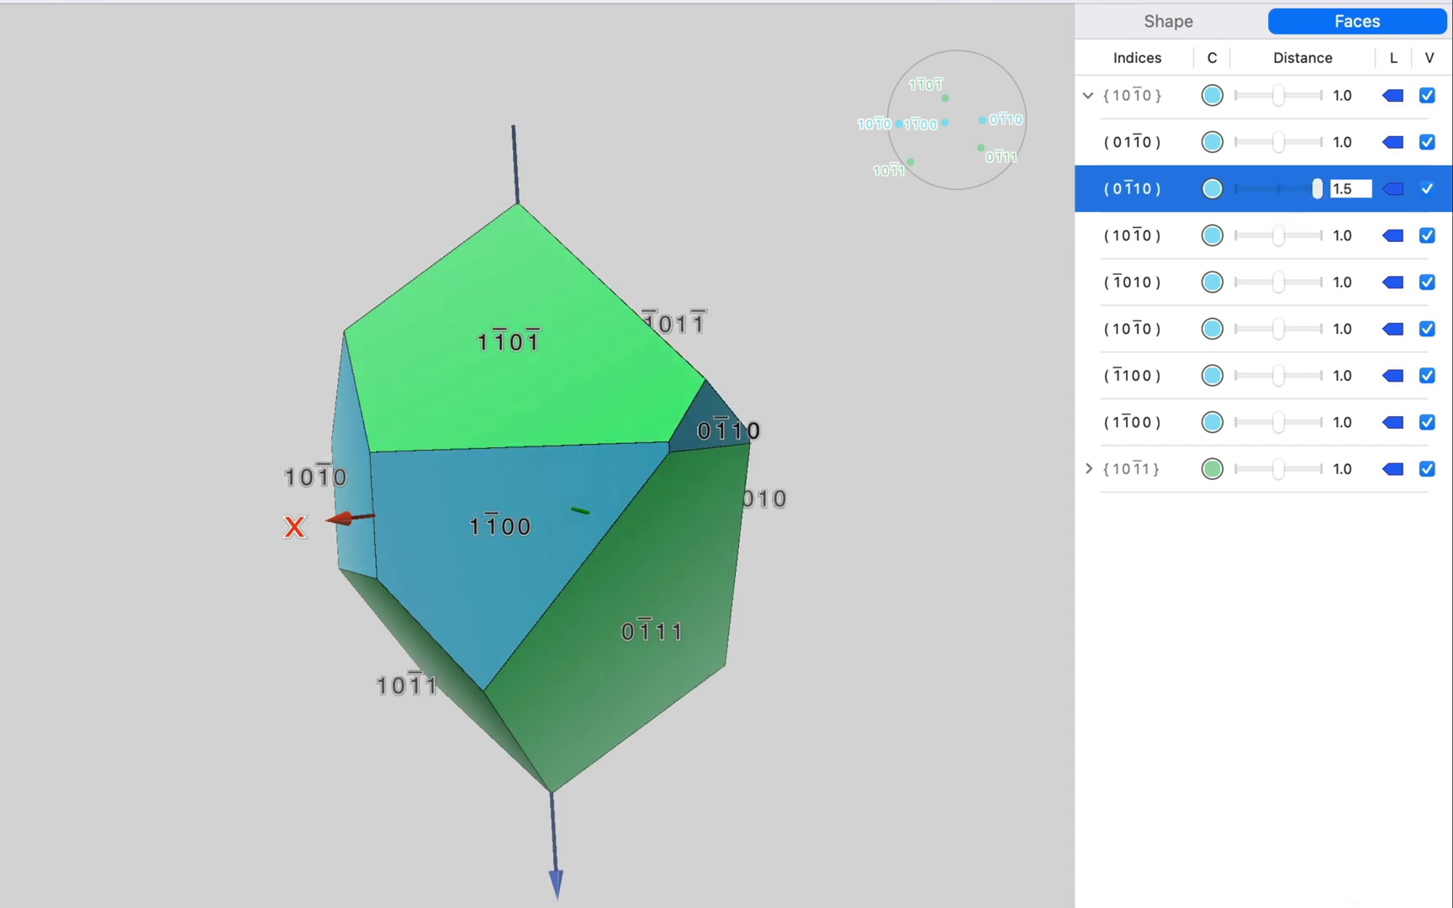
pyautogui.click(1341, 309)
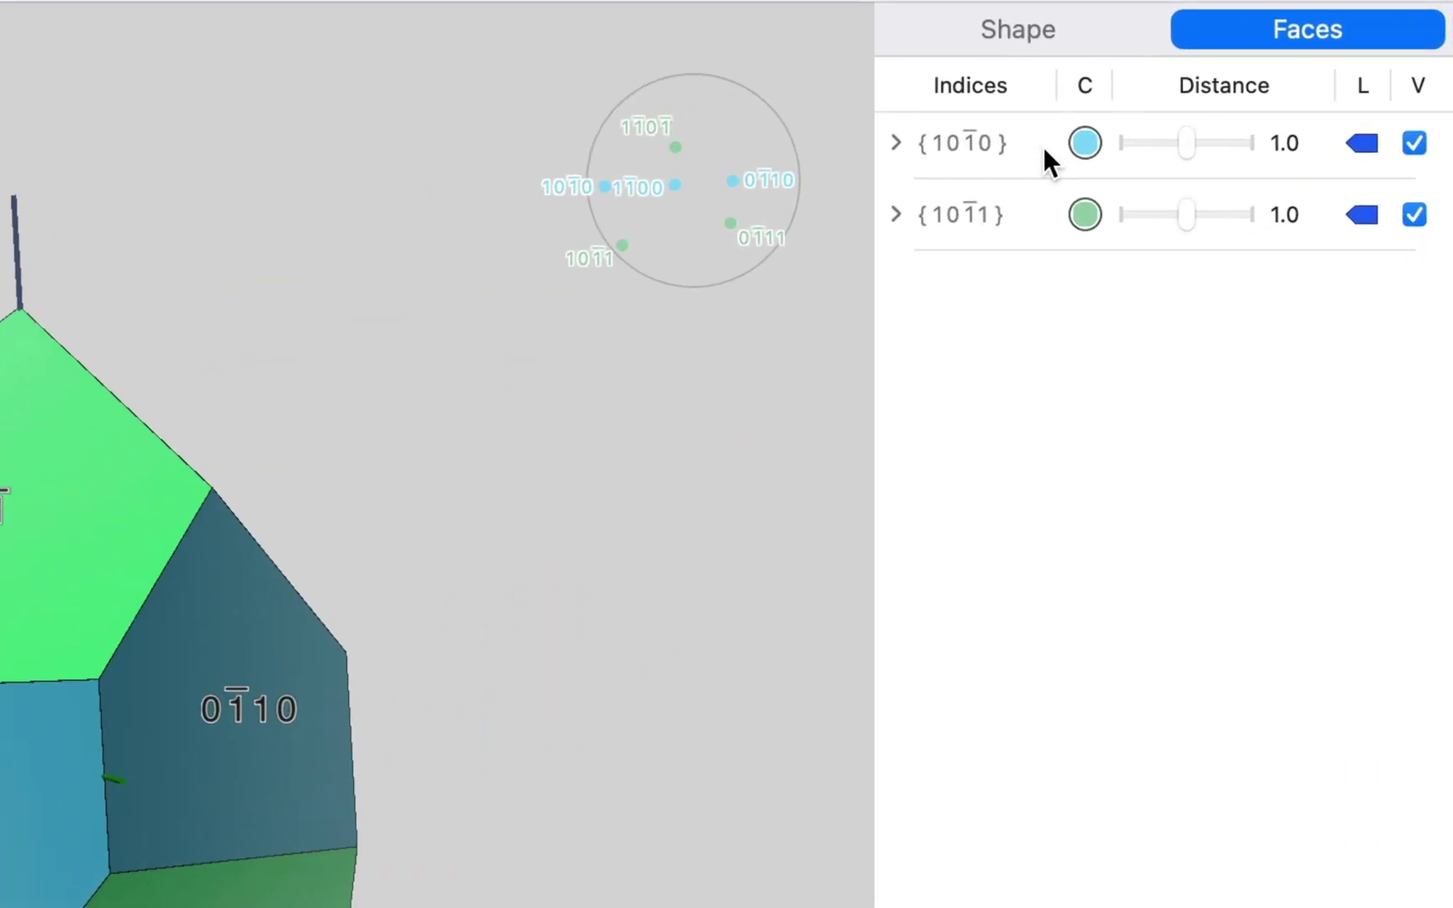
# - Enter .756 as the {10-10} form's distance and view the slimmer prism
pyautogui.click(1199, 99)
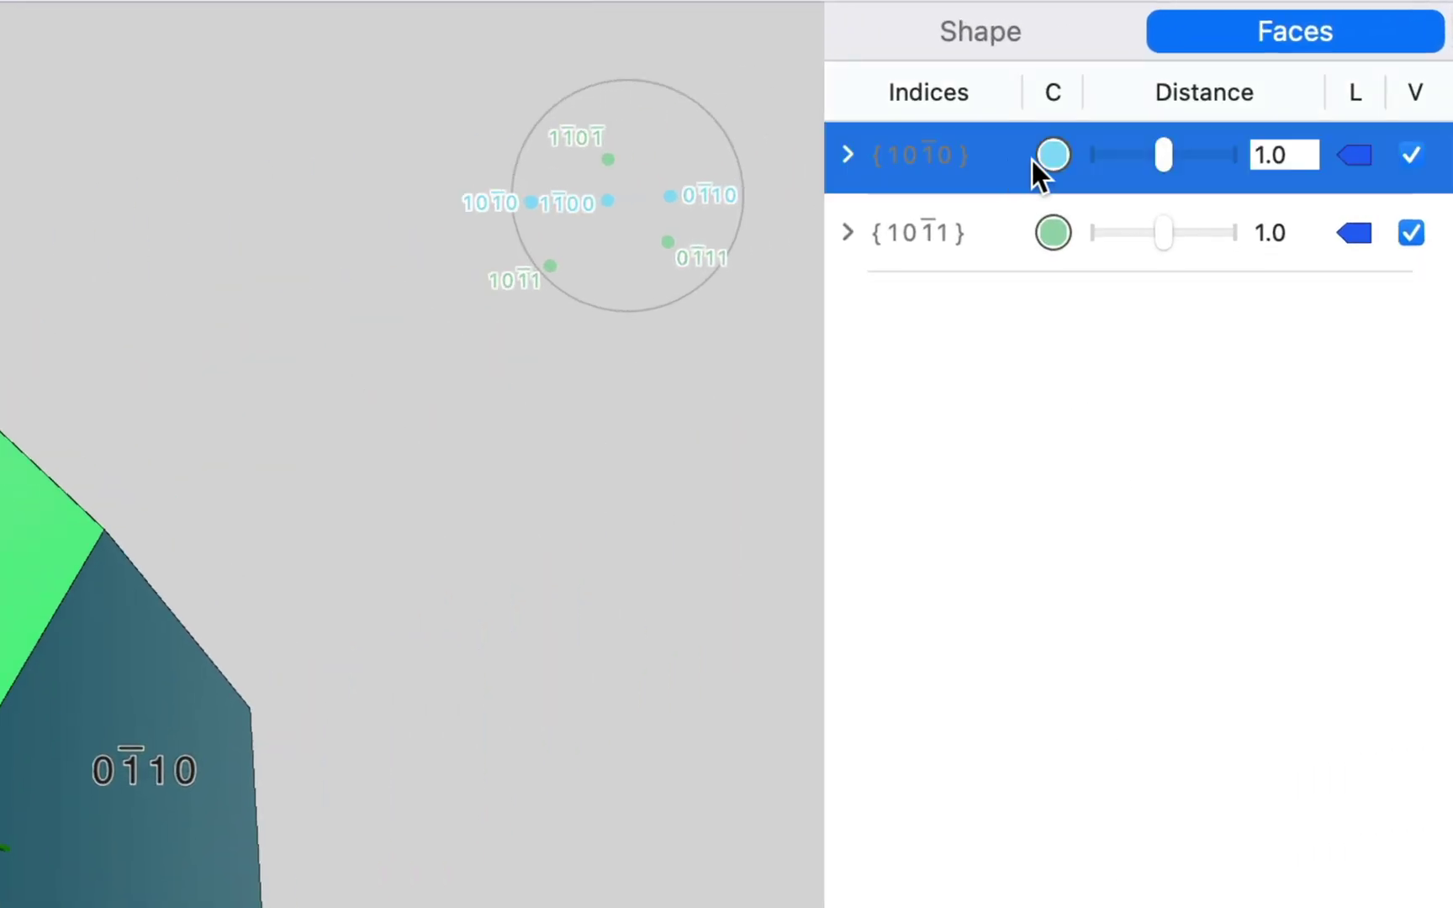
pyautogui.click(1293, 155)
pyautogui.write('.7')
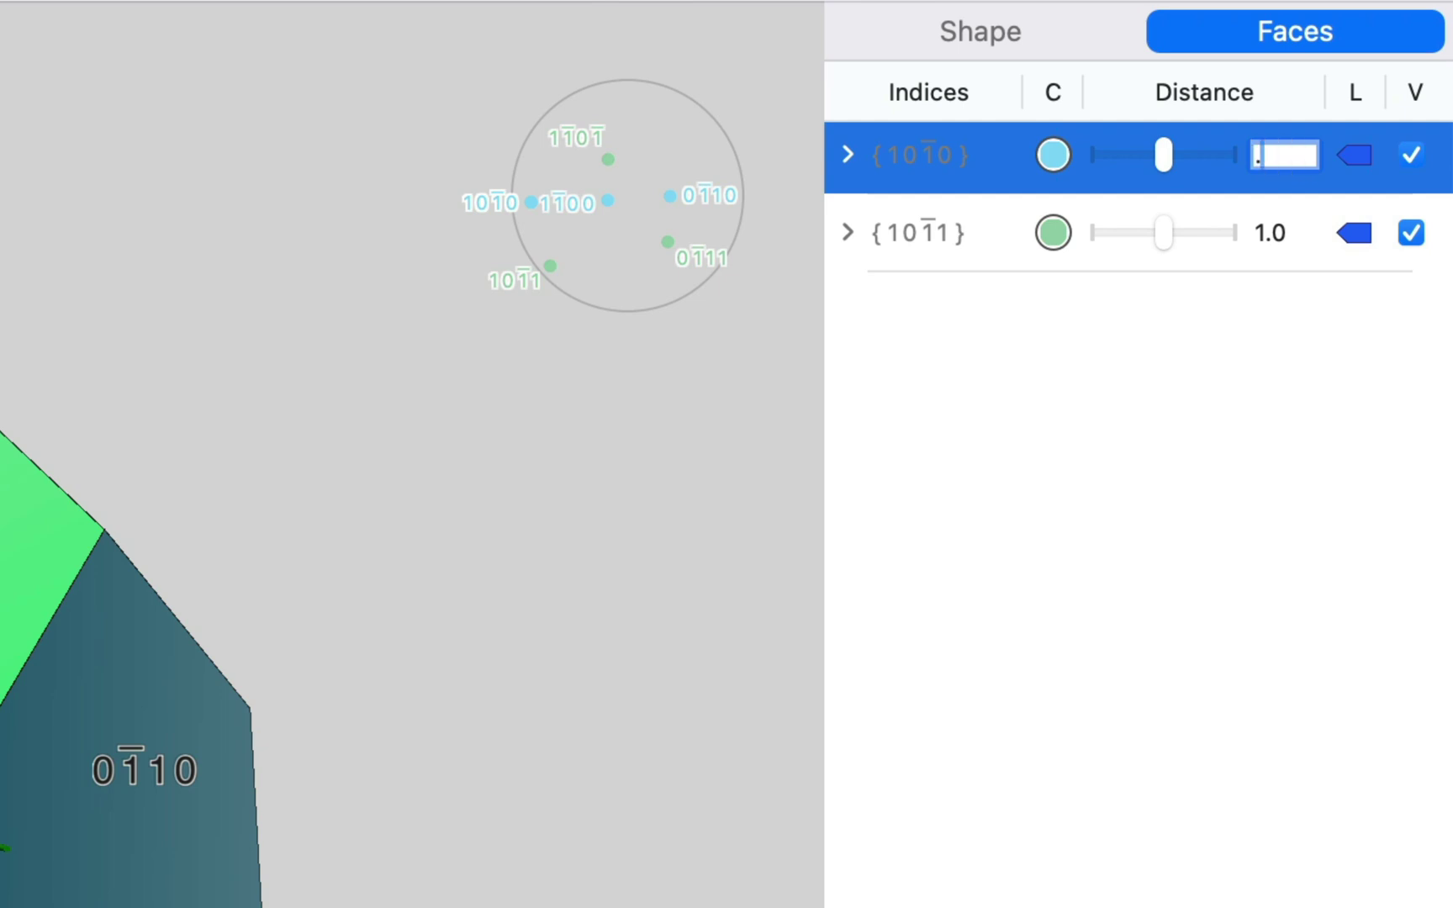
pyautogui.write('56')
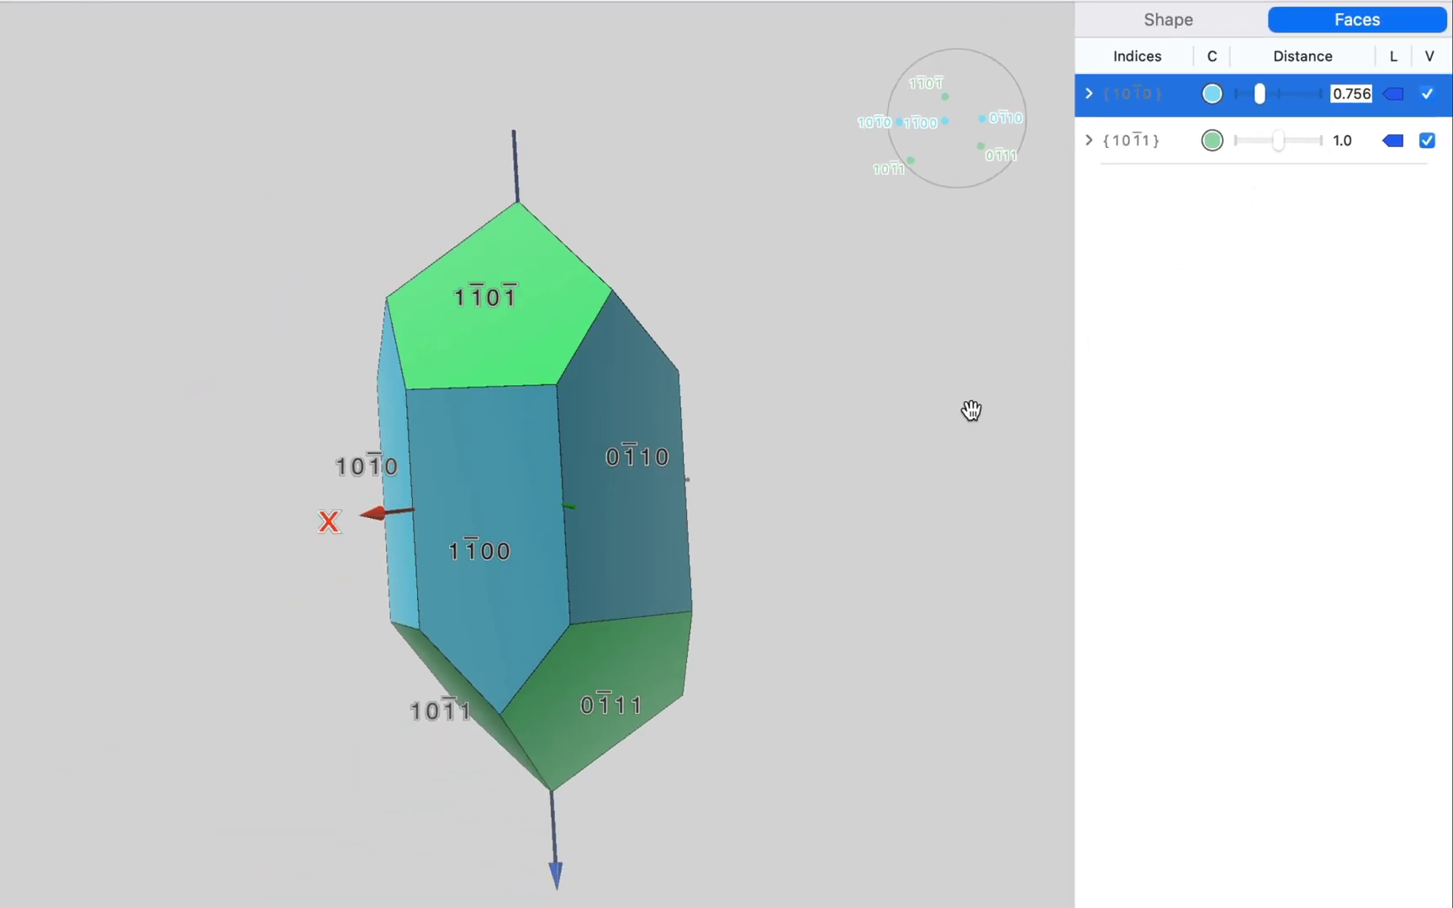
pyautogui.click(652, 684)
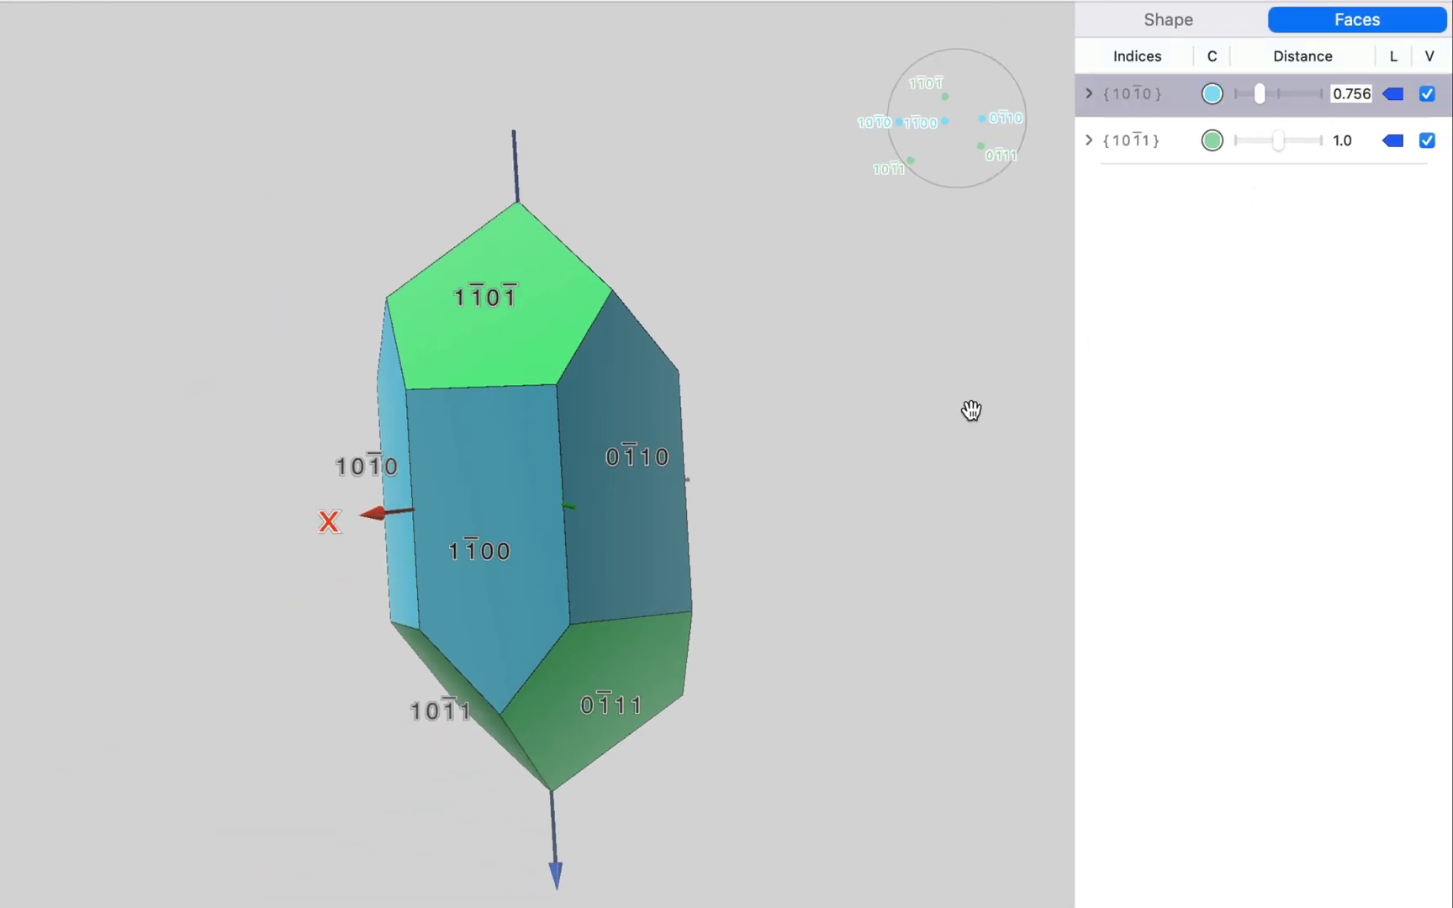
pyautogui.scroll(10, 972, 409)
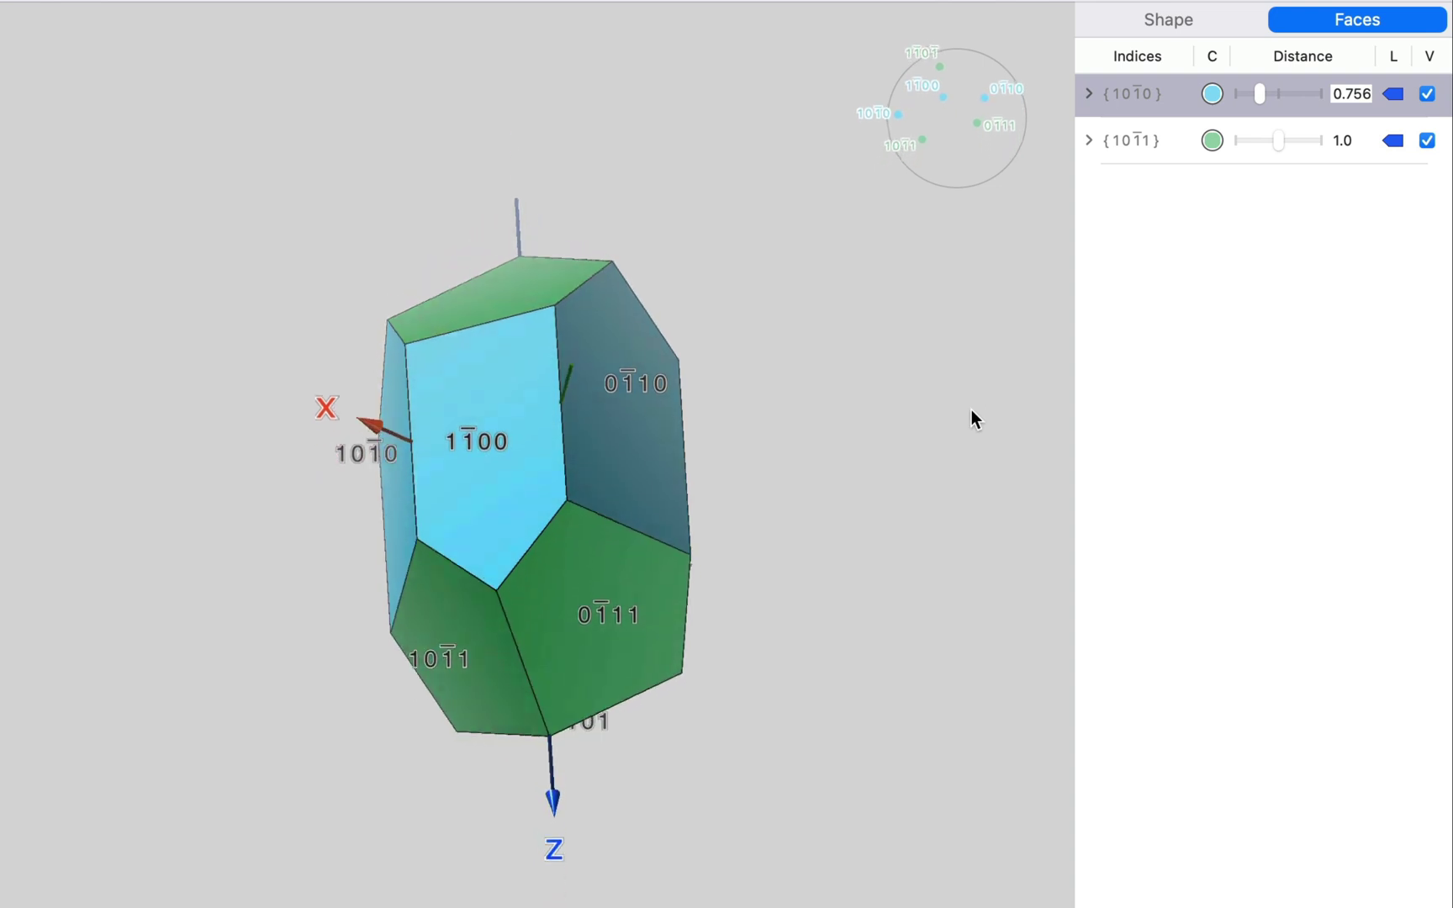
pyautogui.scroll(10, 971, 409)
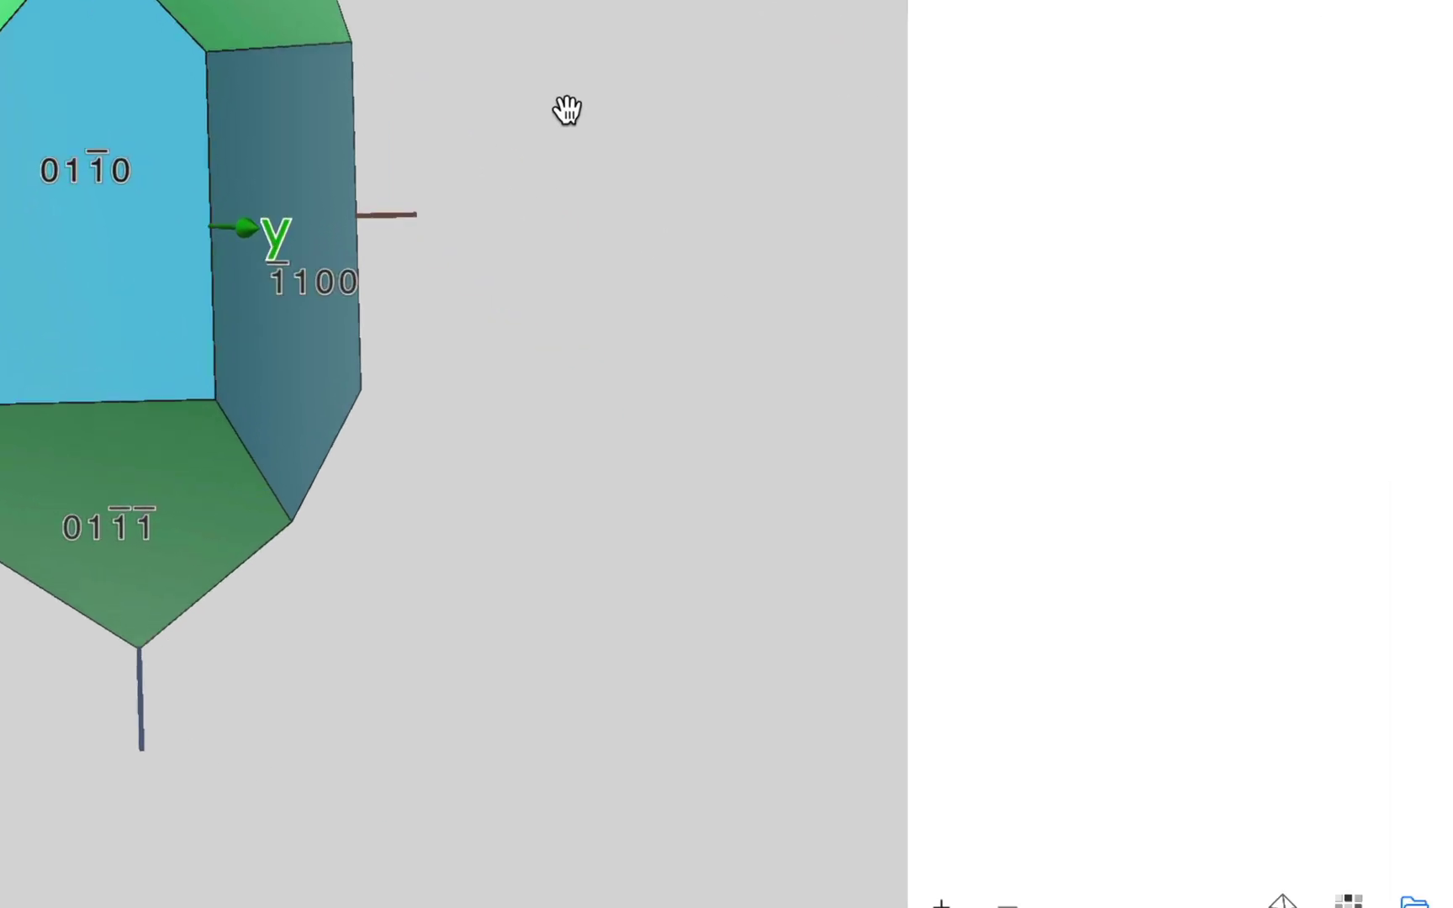
# - Add the {51-61} form using indices 5 1 1 with symmetry relations
pyautogui.click(863, 870)
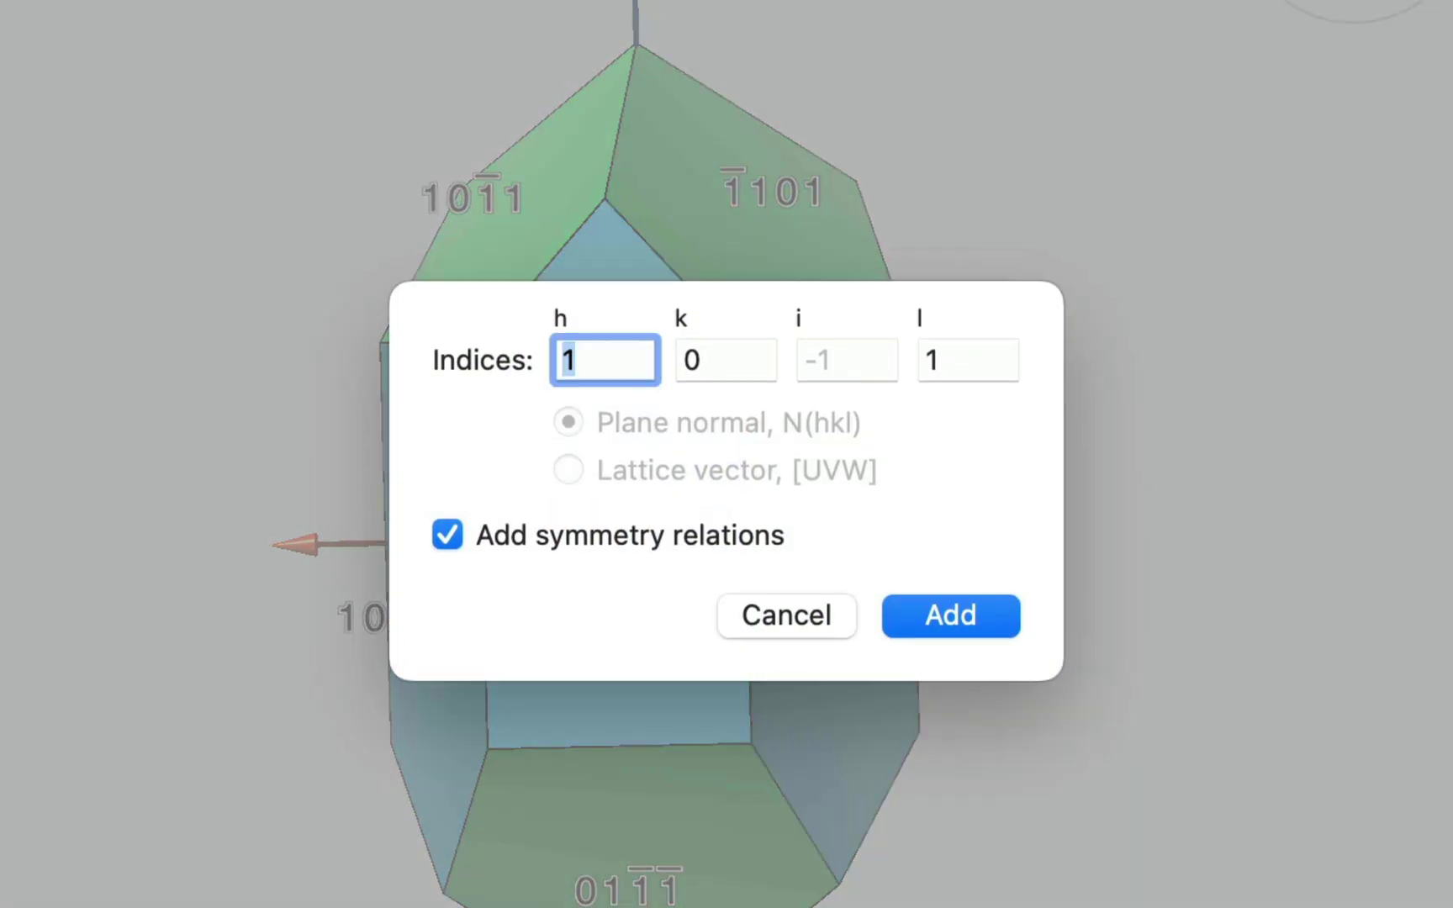
pyautogui.write('5')
pyautogui.press('Tab')
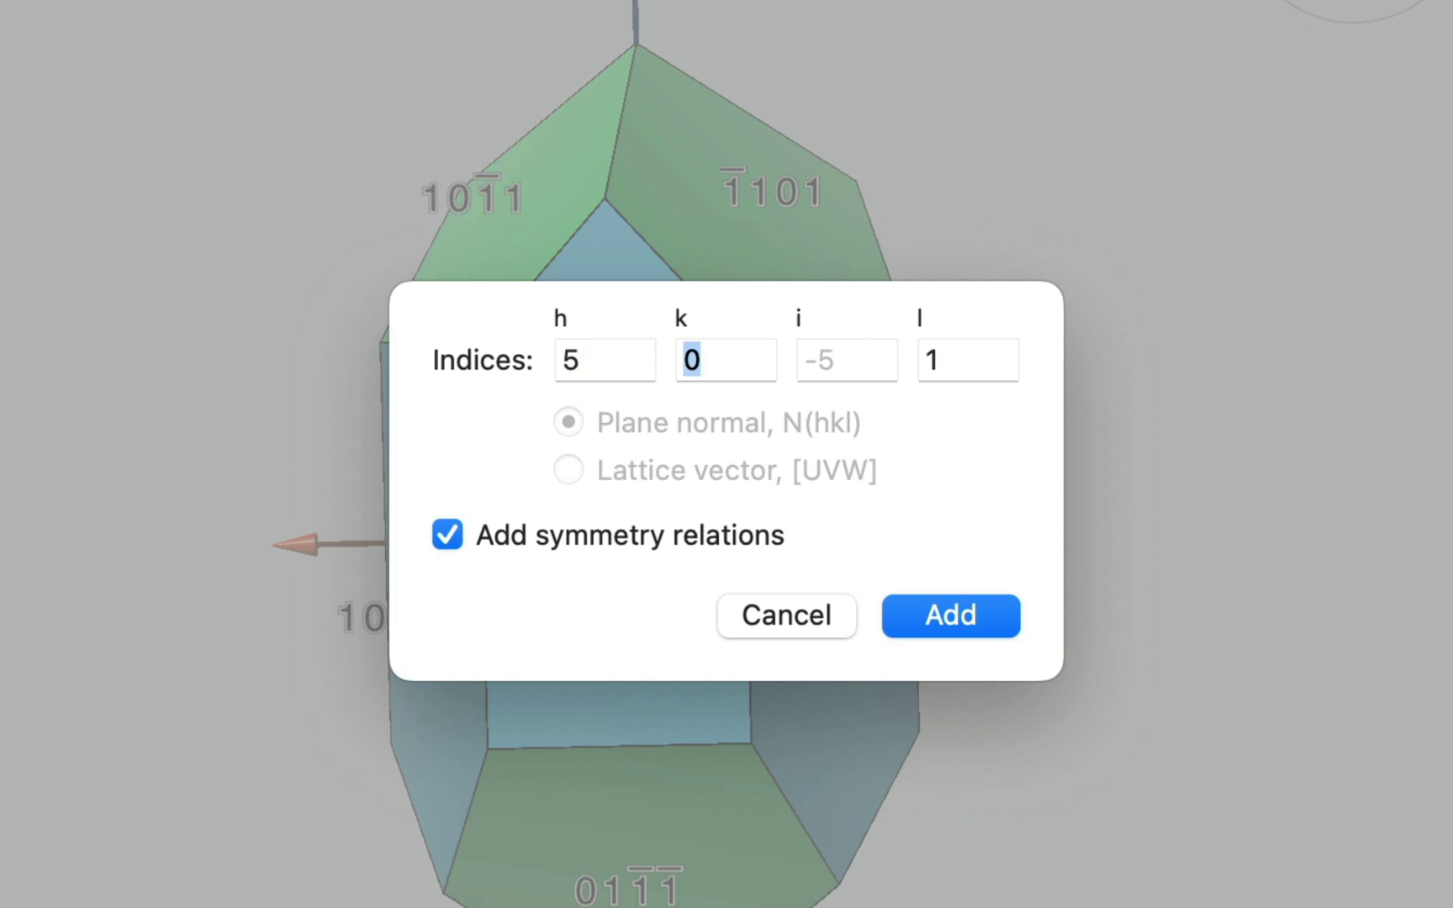
pyautogui.write('1')
pyautogui.press('Tab')
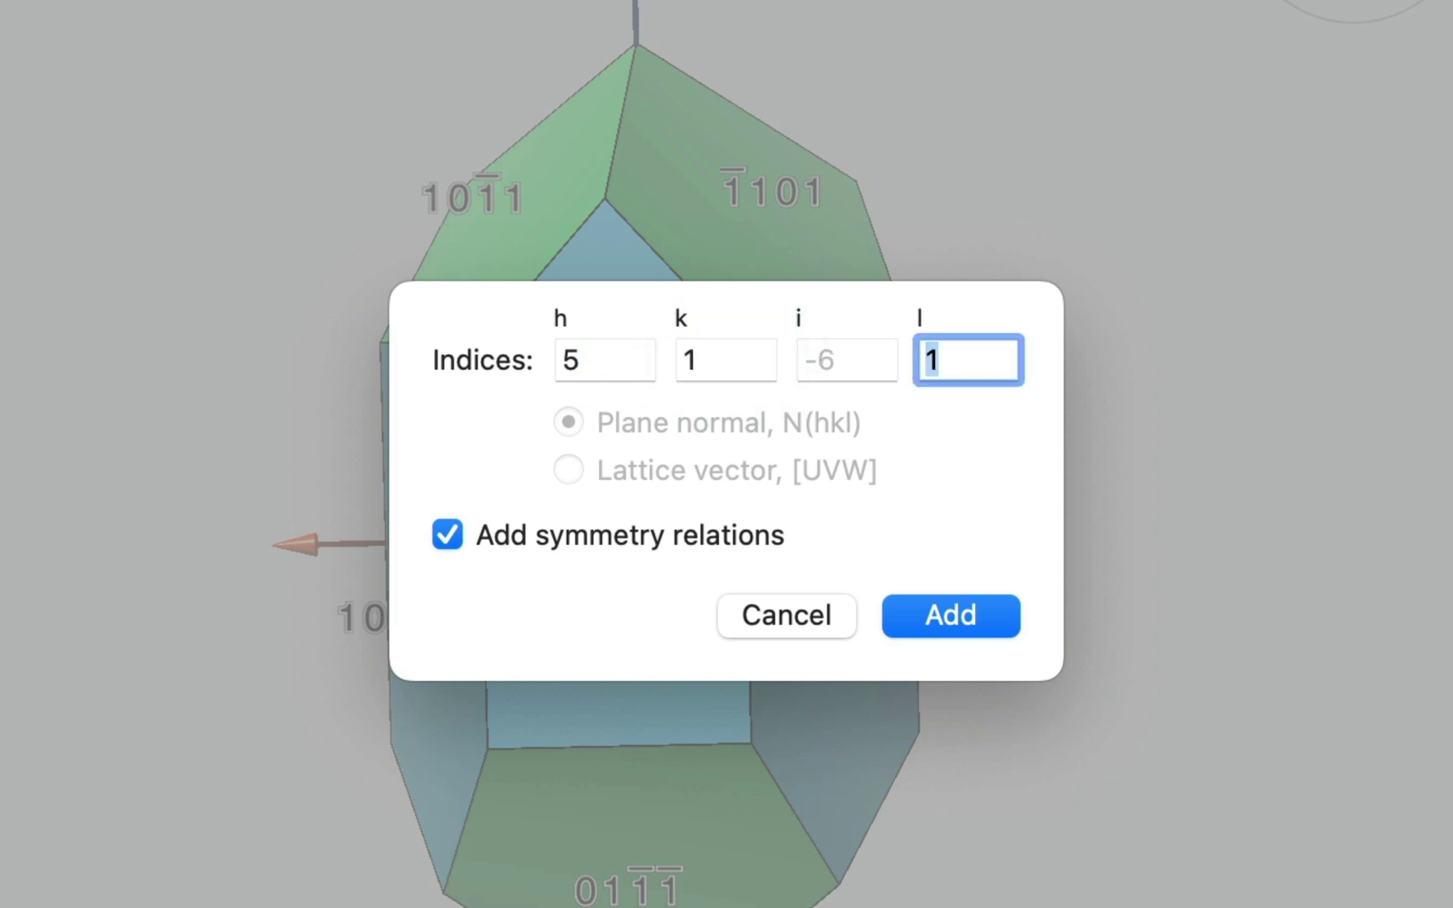
pyautogui.click(944, 608)
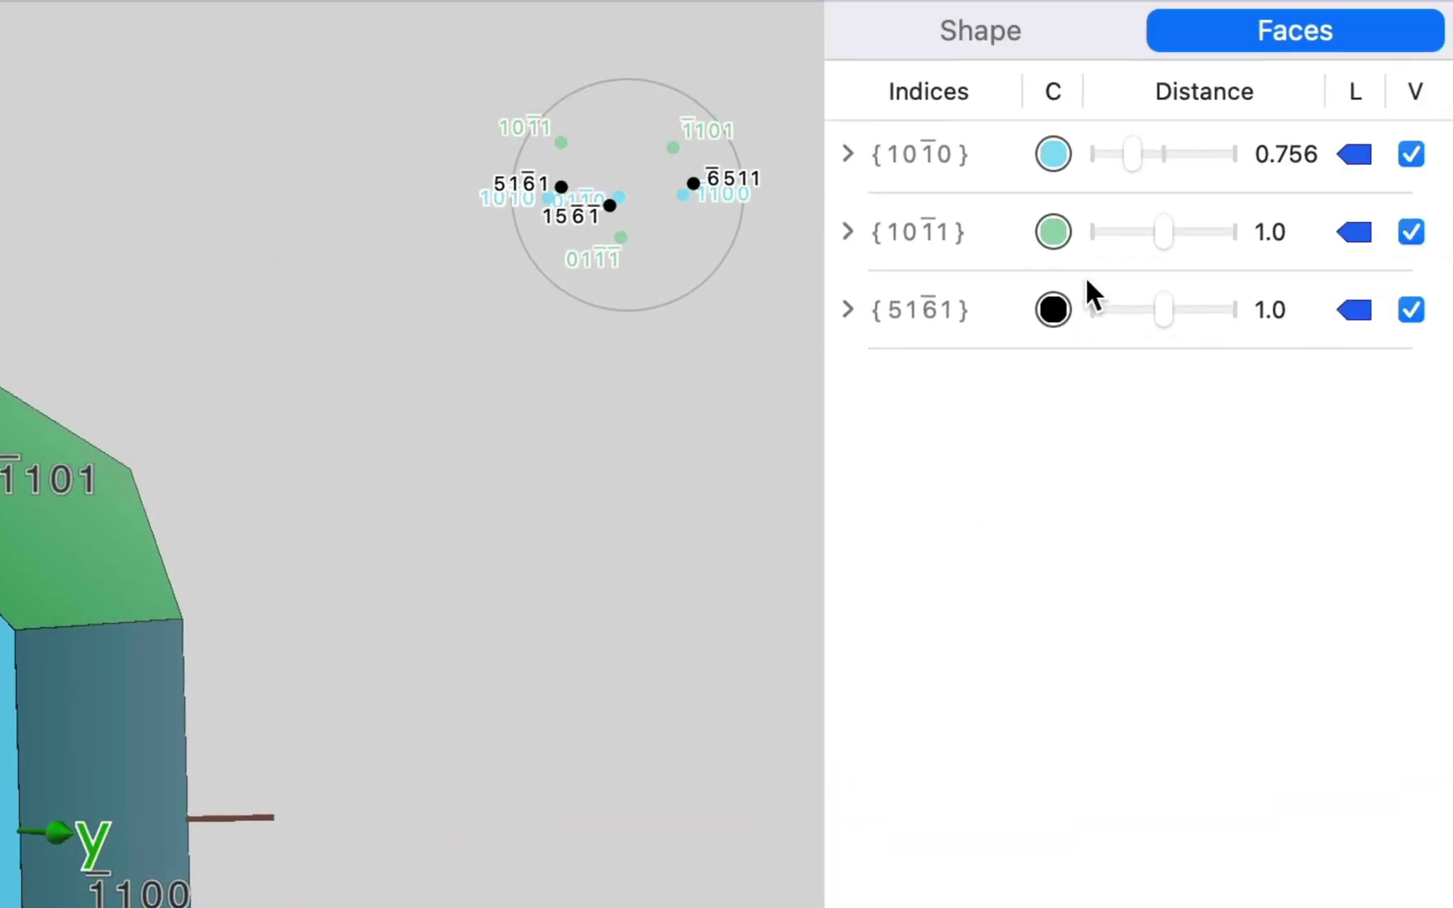
# - Colour the {51-61} faces light yellow and rotate the crystal to inspect them
pyautogui.click(1051, 309)
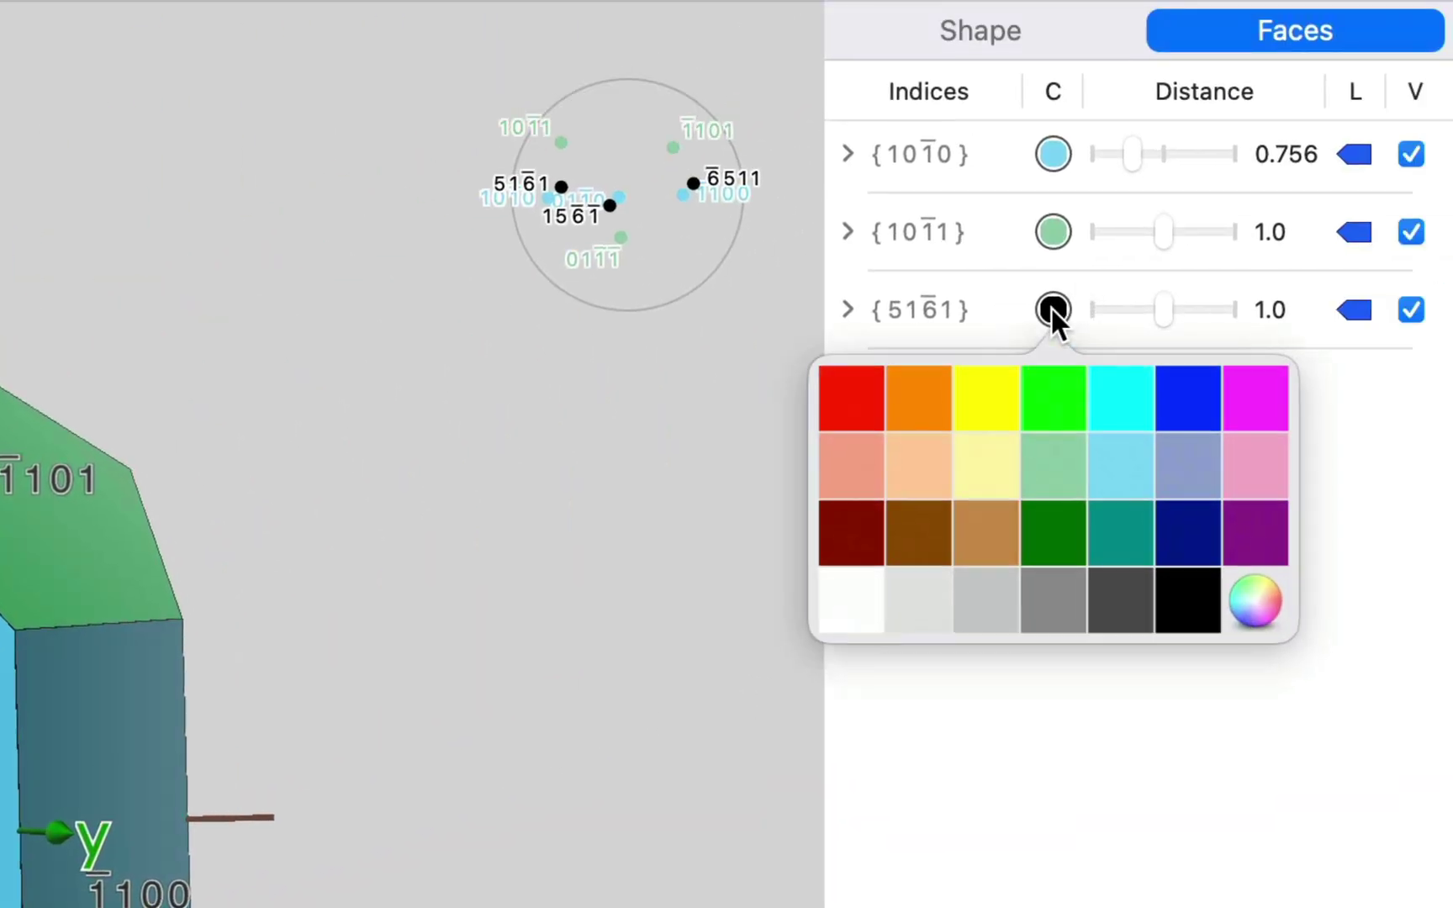
pyautogui.click(987, 469)
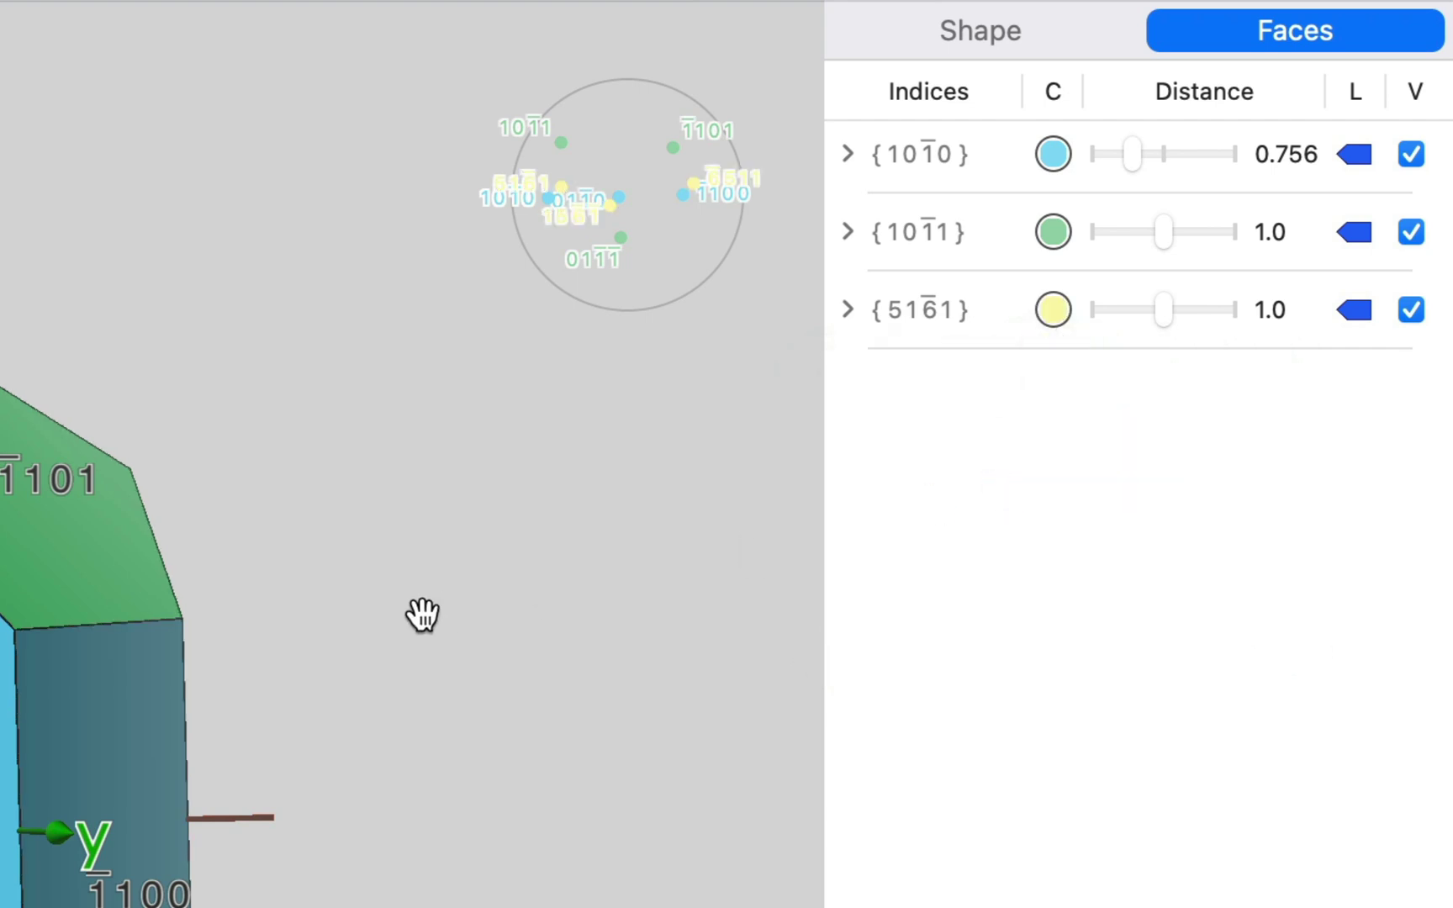
pyautogui.moveTo(421, 615); pyautogui.dragTo(756, 555)
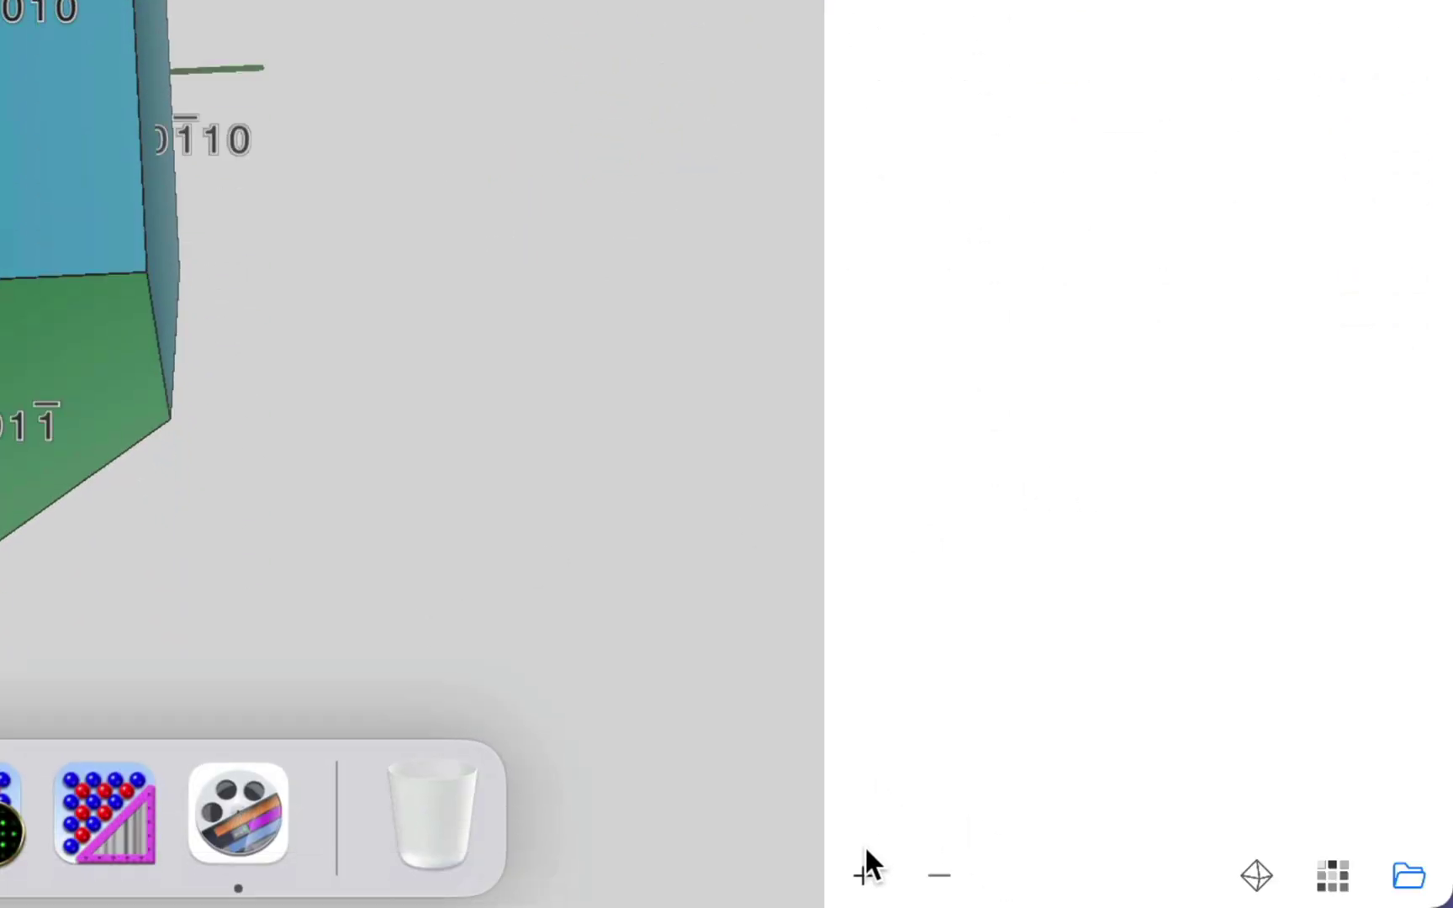
# - Add a new {11-21} face form to the quartz by entering indices 1 1 1
pyautogui.click(863, 866)
pyautogui.click(953, 629)
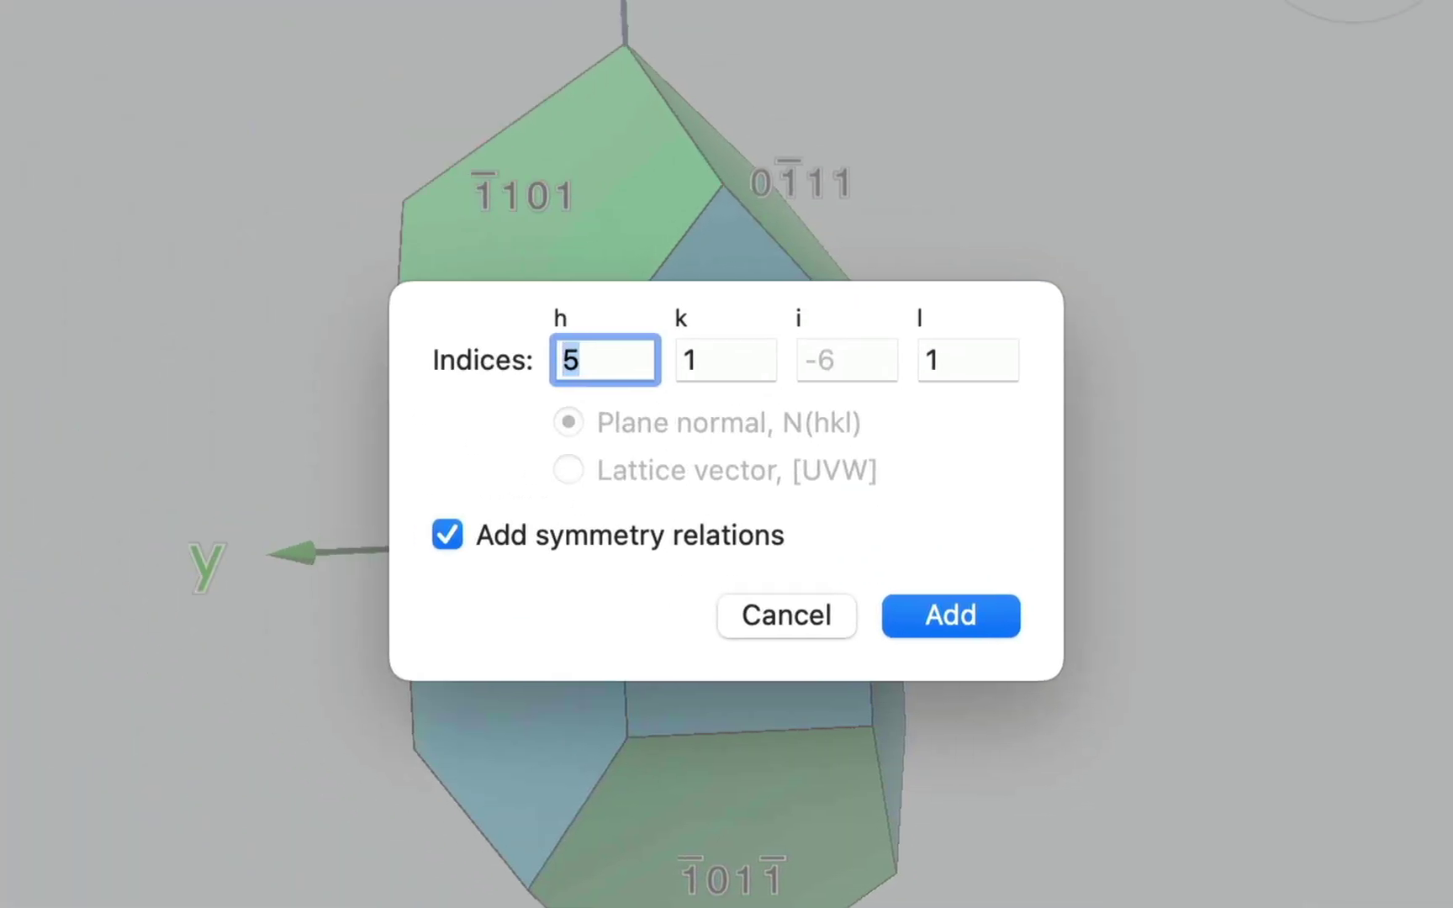
pyautogui.write('1')
pyautogui.press('Tab')
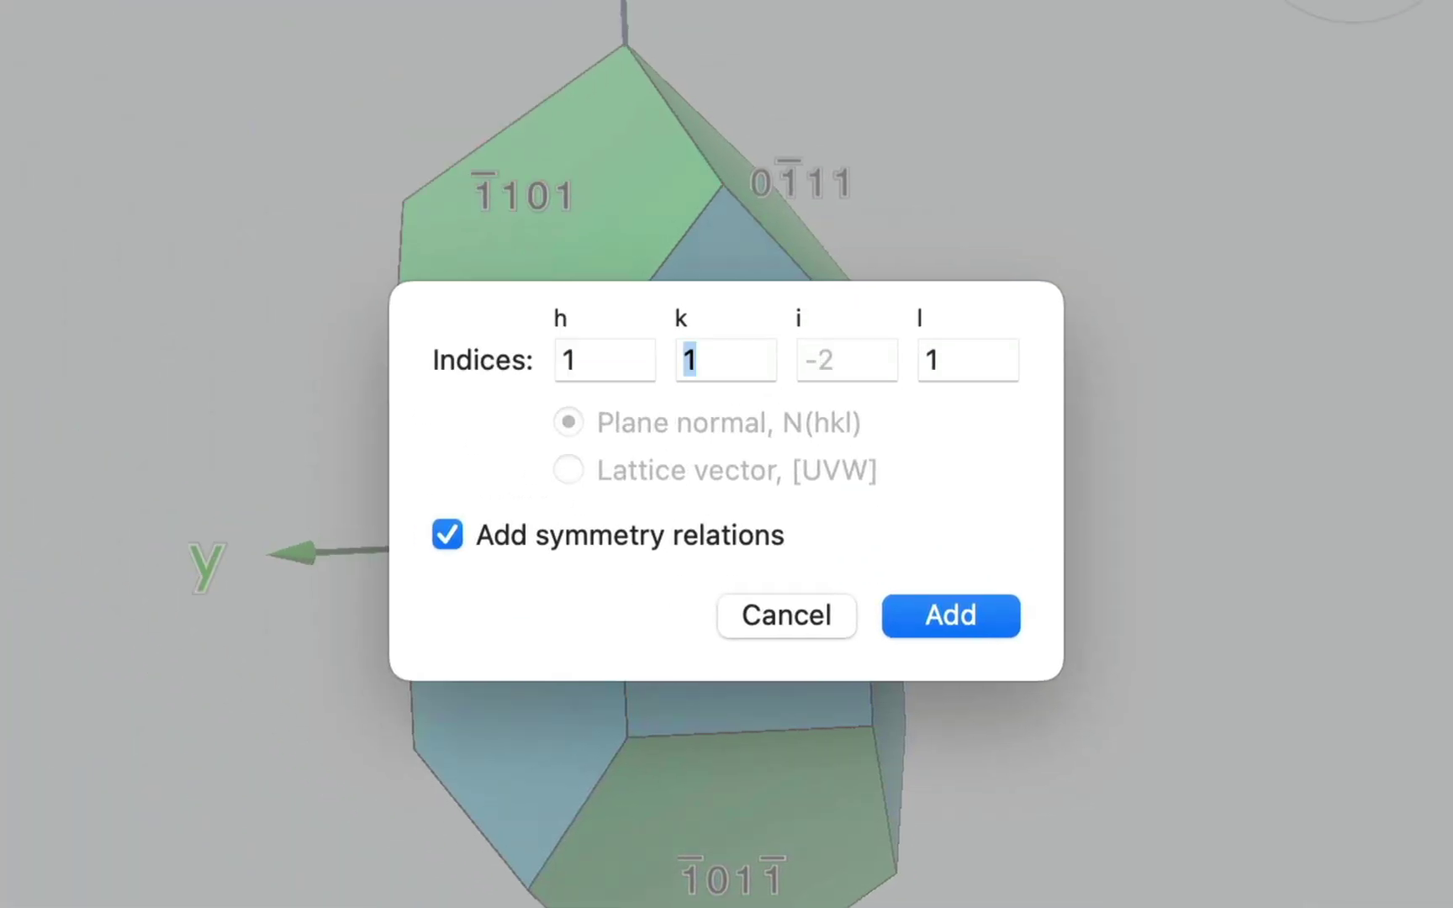
pyautogui.write('1')
pyautogui.press('Tab')
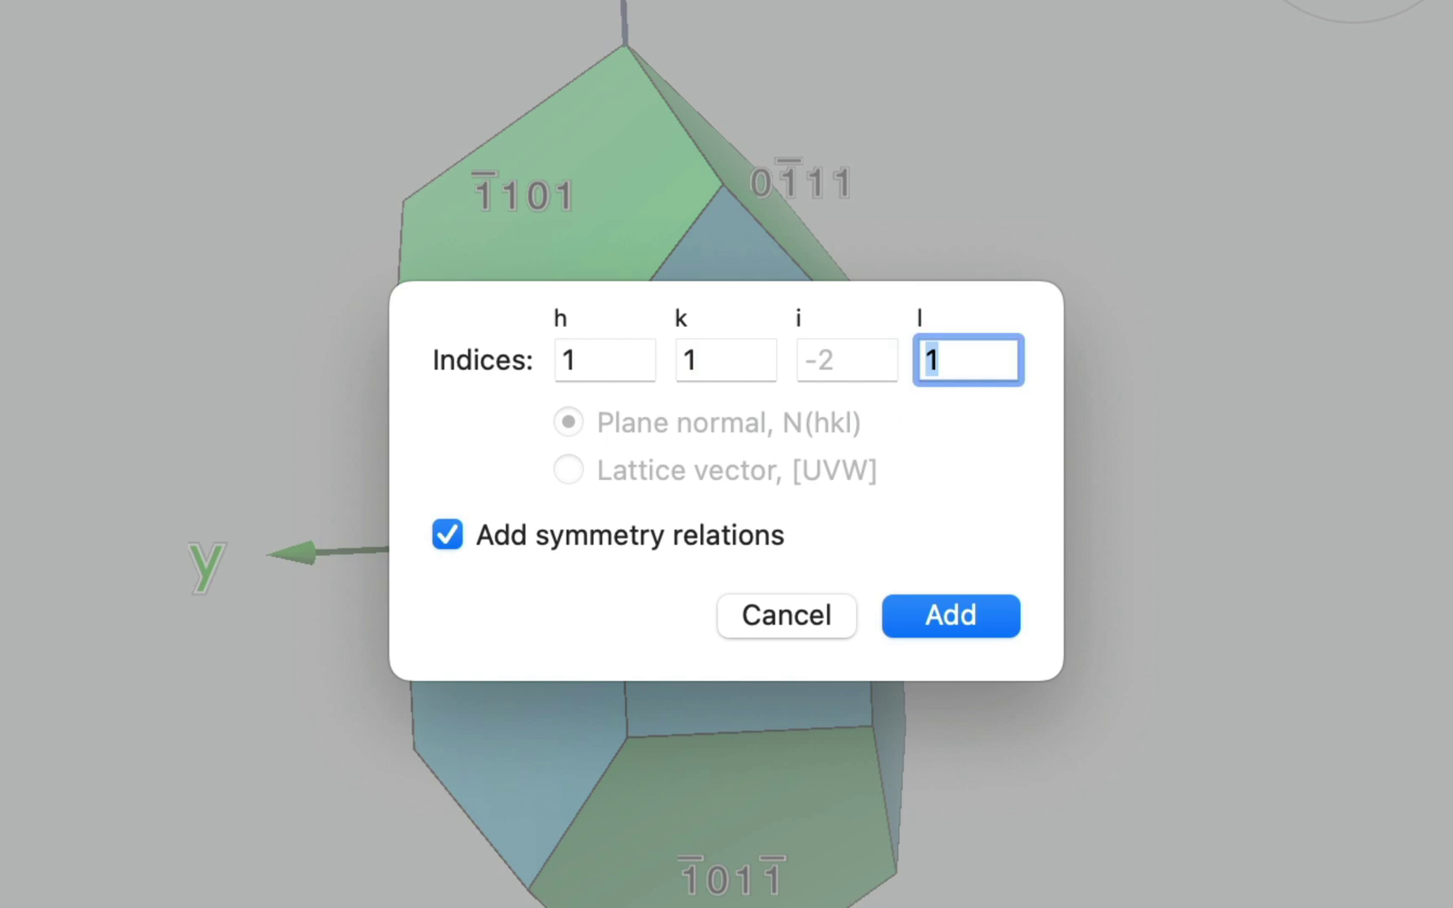
pyautogui.press('Return')
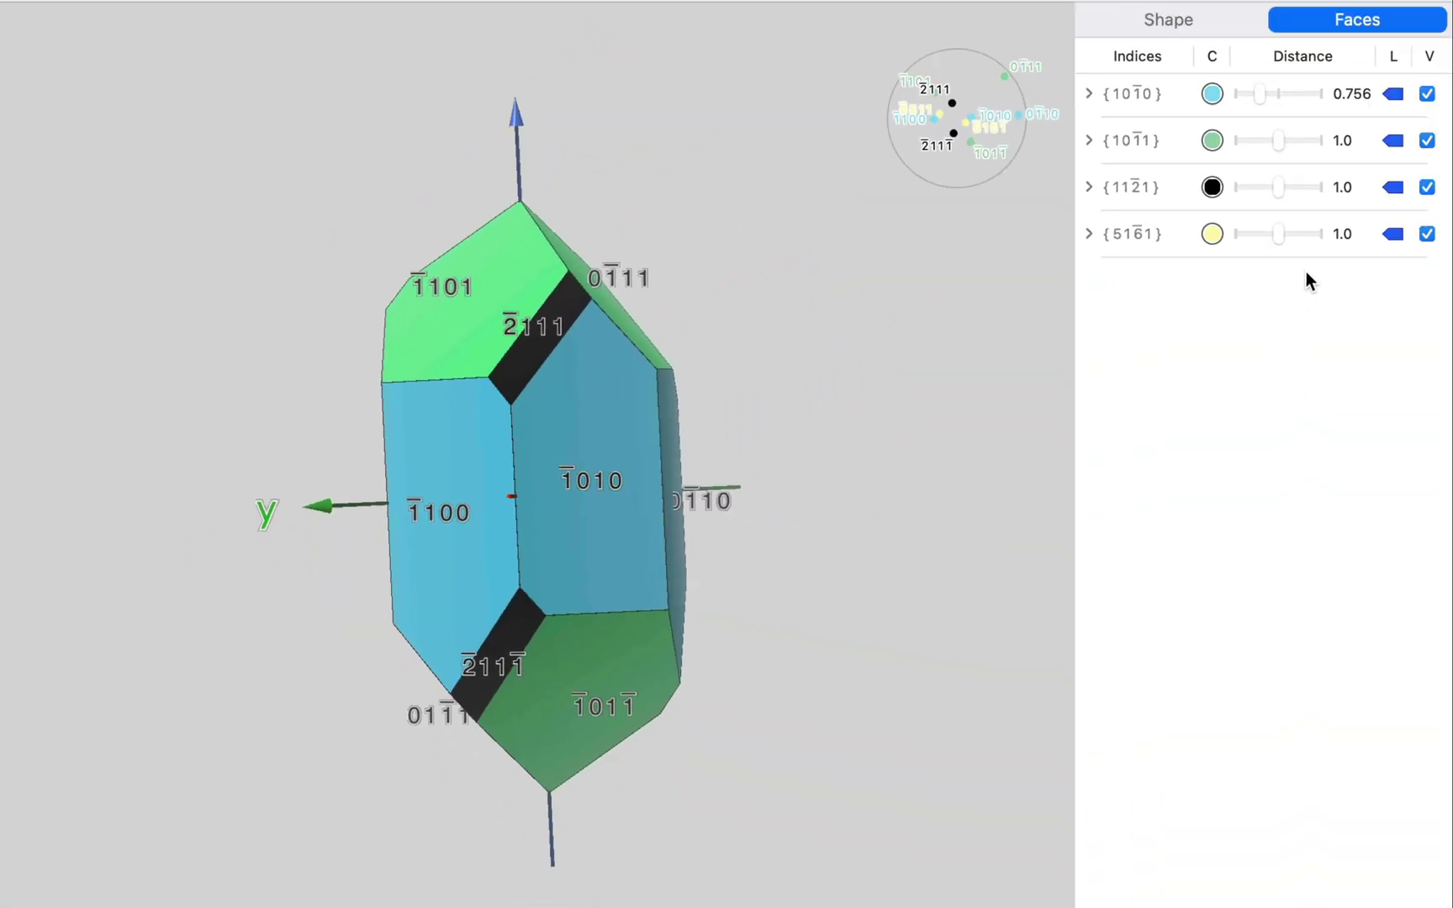
# - Set the {51-61} distance to 0.847 and colour the {11-21} faces salmon red
pyautogui.doubleClick(1342, 187)
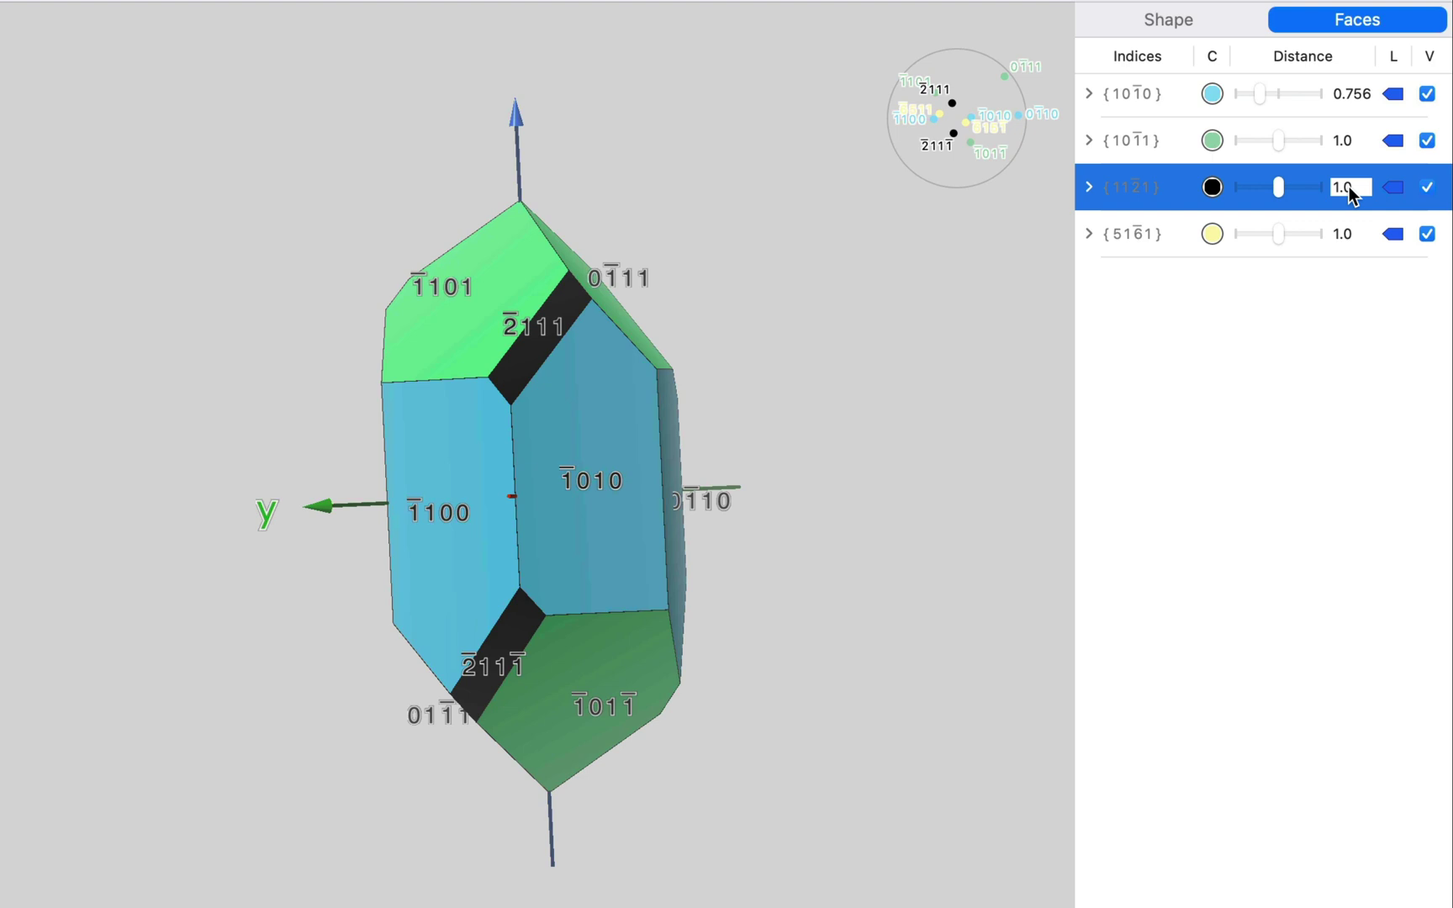
pyautogui.doubleClick(1349, 233)
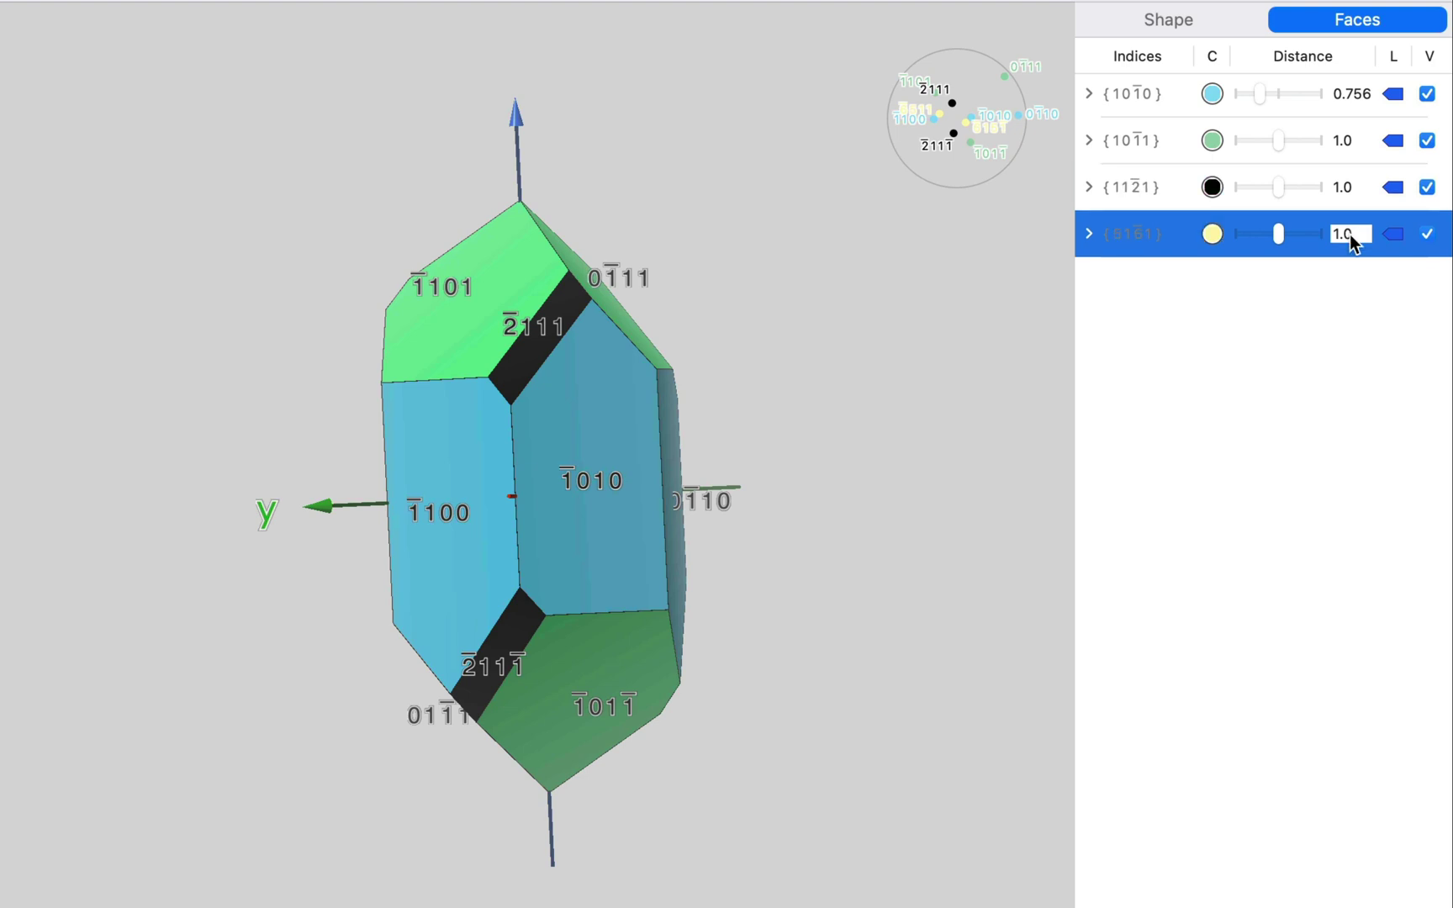
pyautogui.doubleClick(1349, 233)
pyautogui.write('0.847')
pyautogui.press('Return')
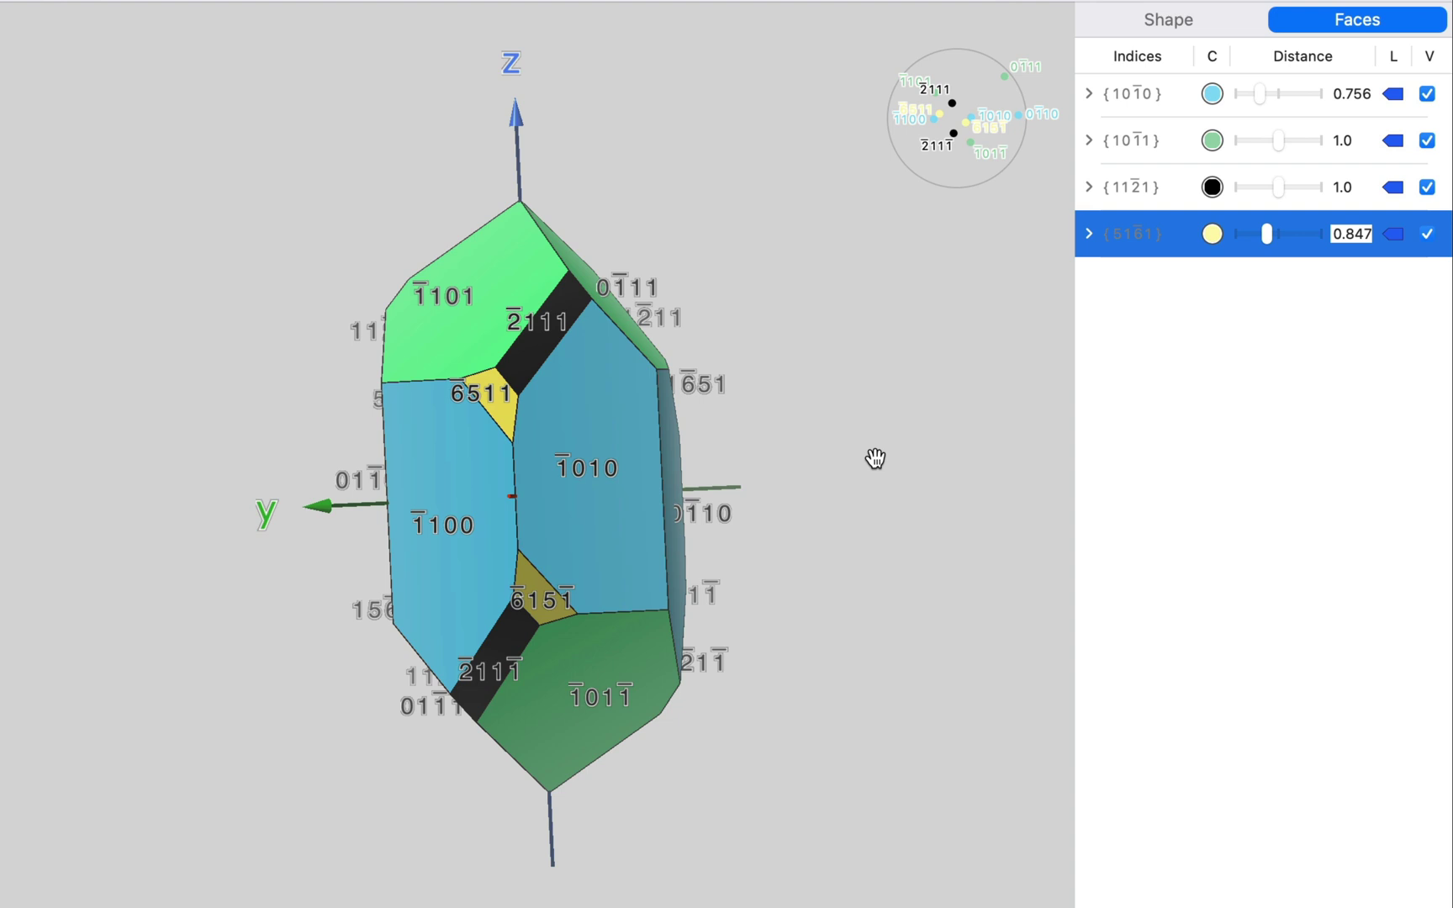
pyautogui.click(1218, 184)
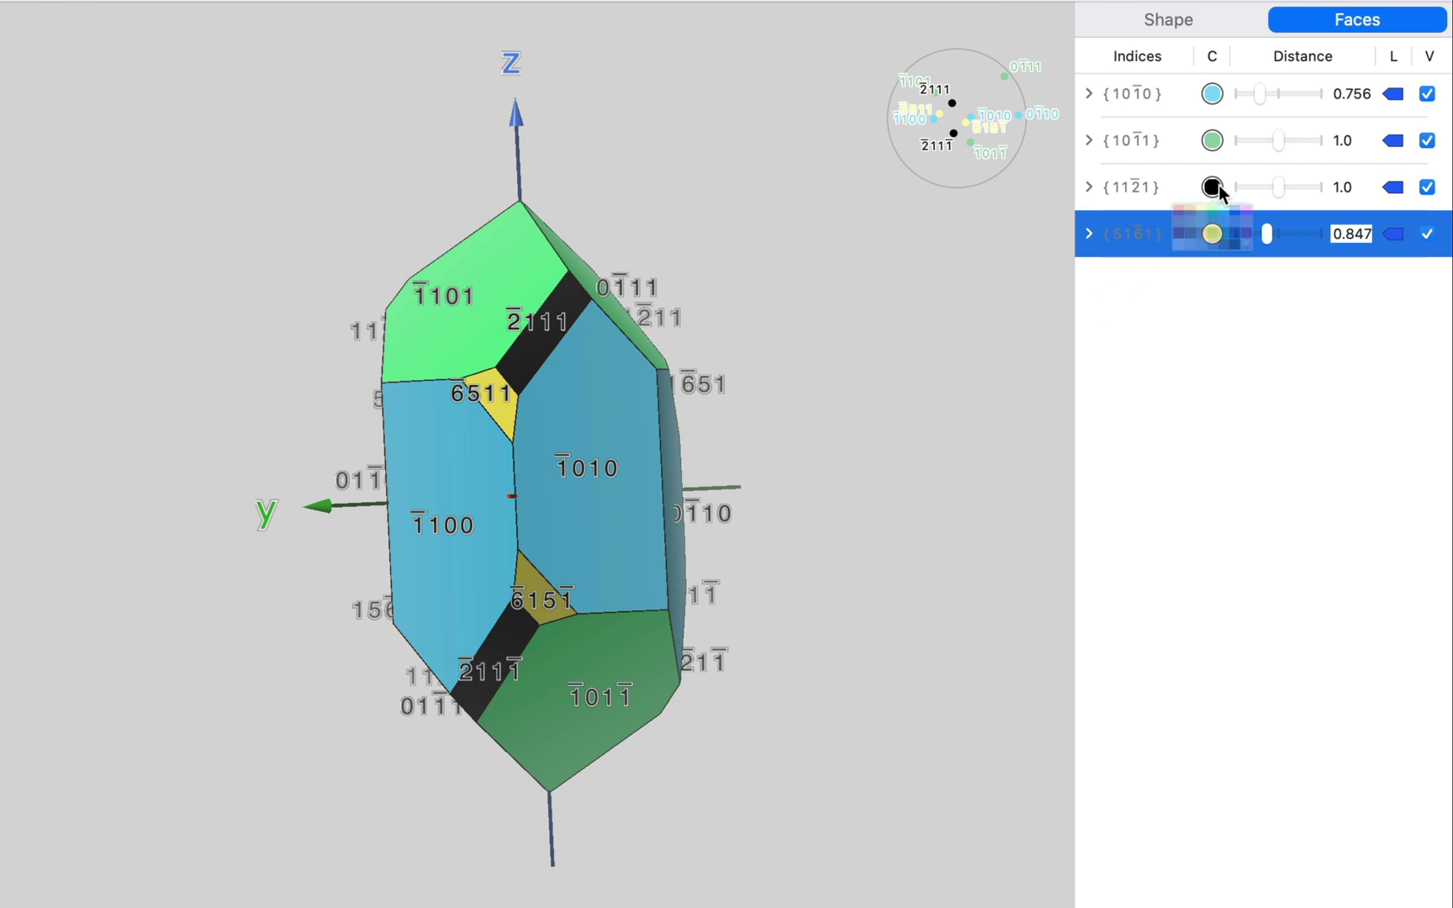
pyautogui.click(1089, 284)
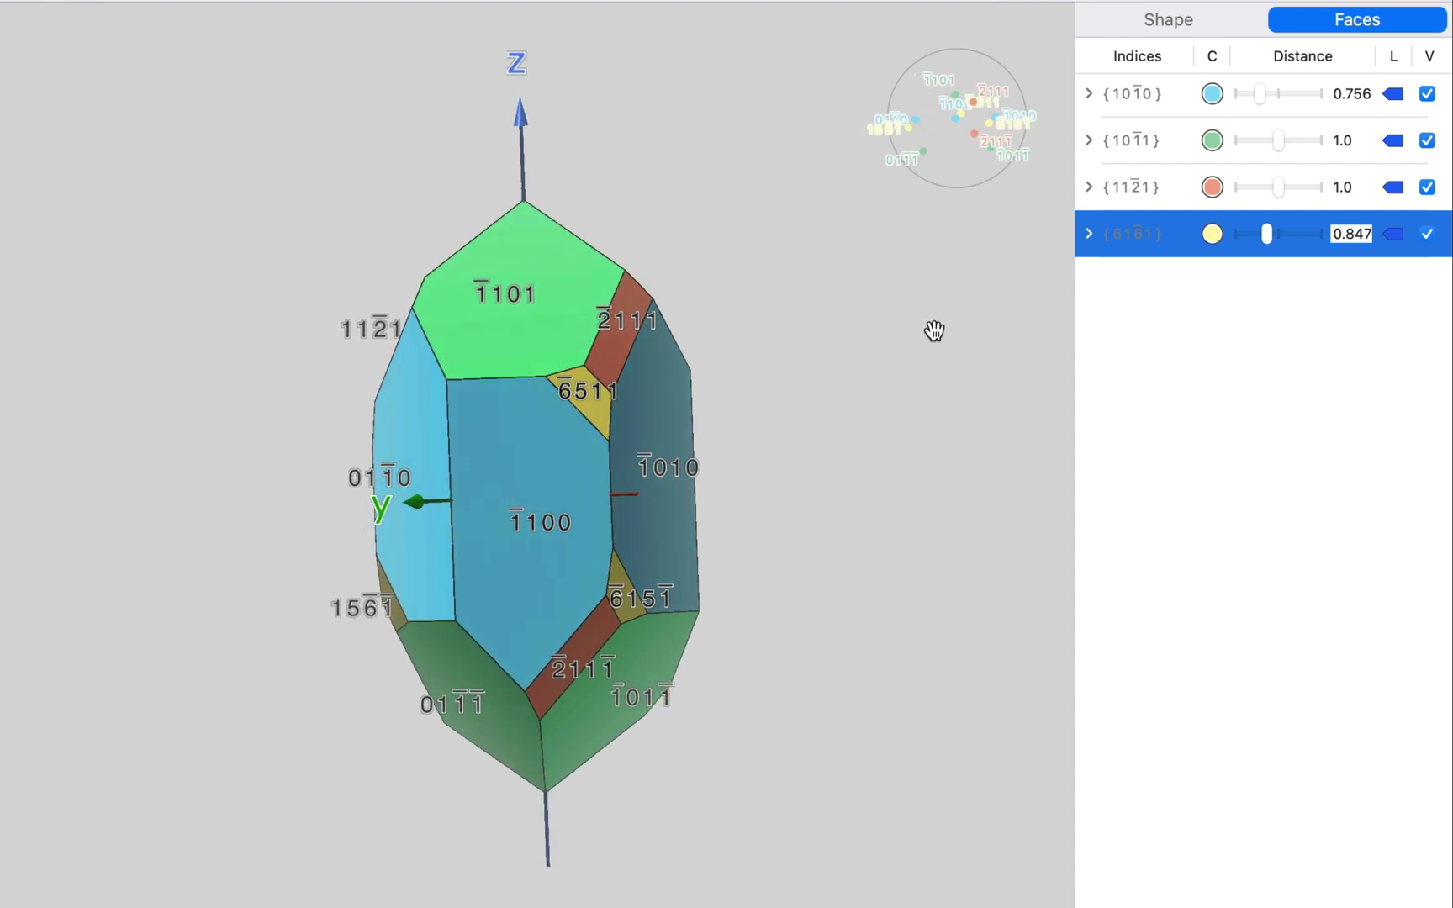
# - Turn on face labels for the {51-61} form
pyautogui.click(1369, 267)
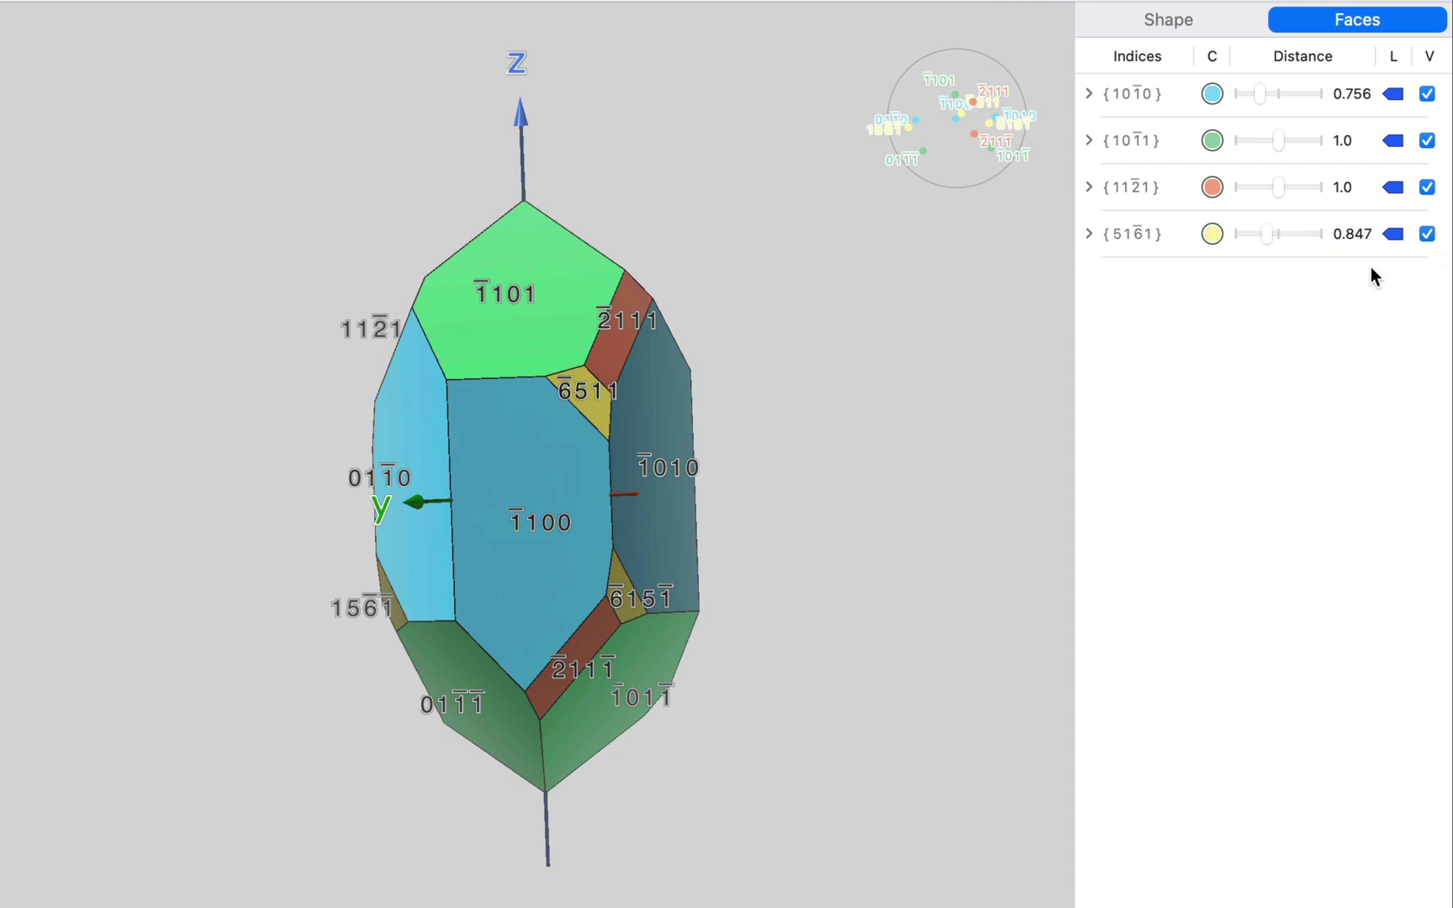
pyautogui.click(1426, 235)
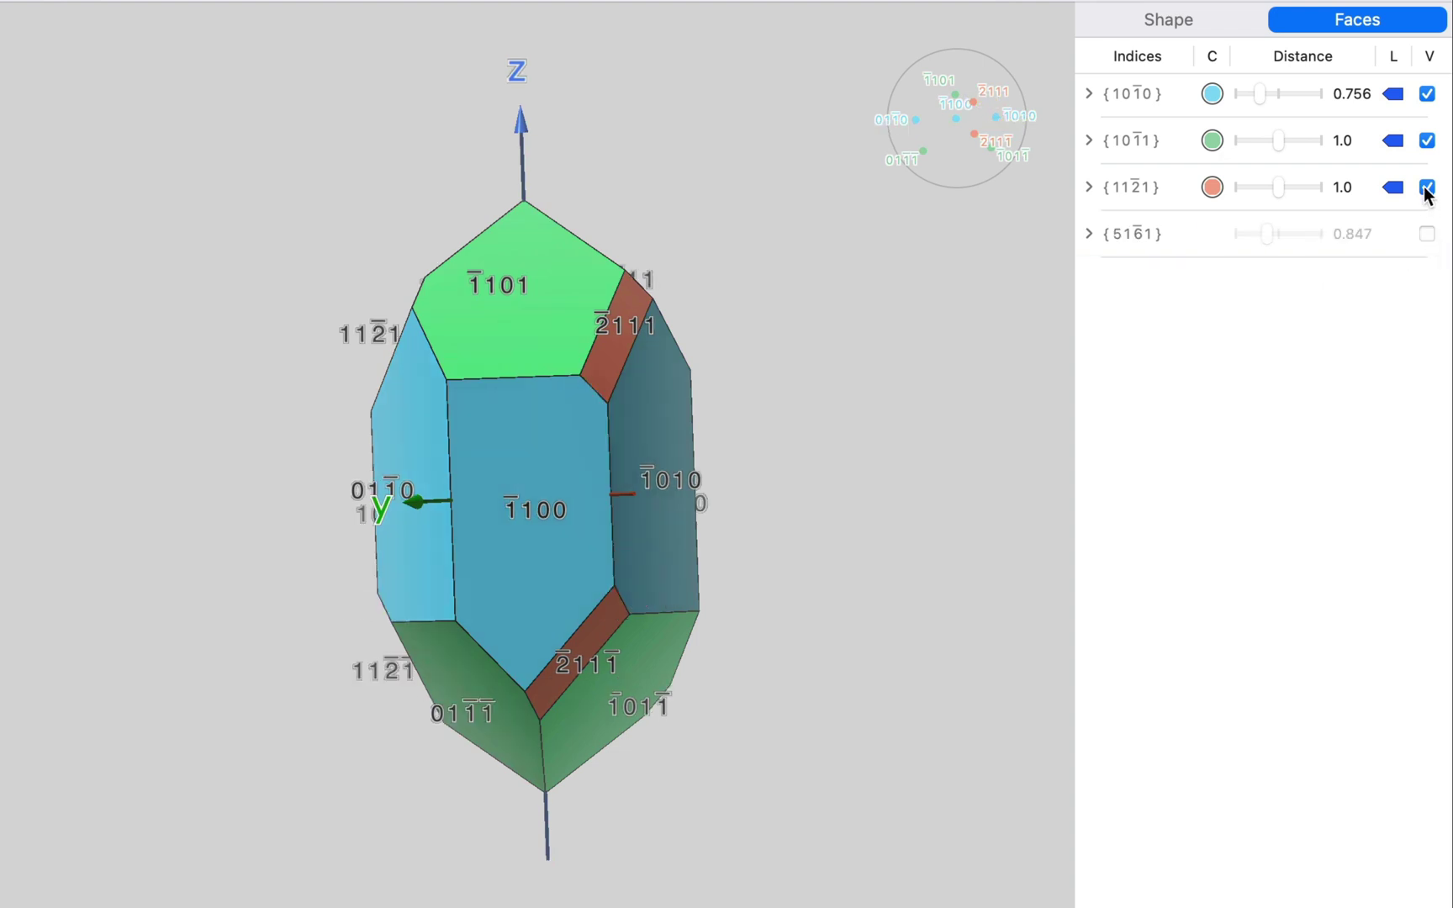
pyautogui.click(1426, 187)
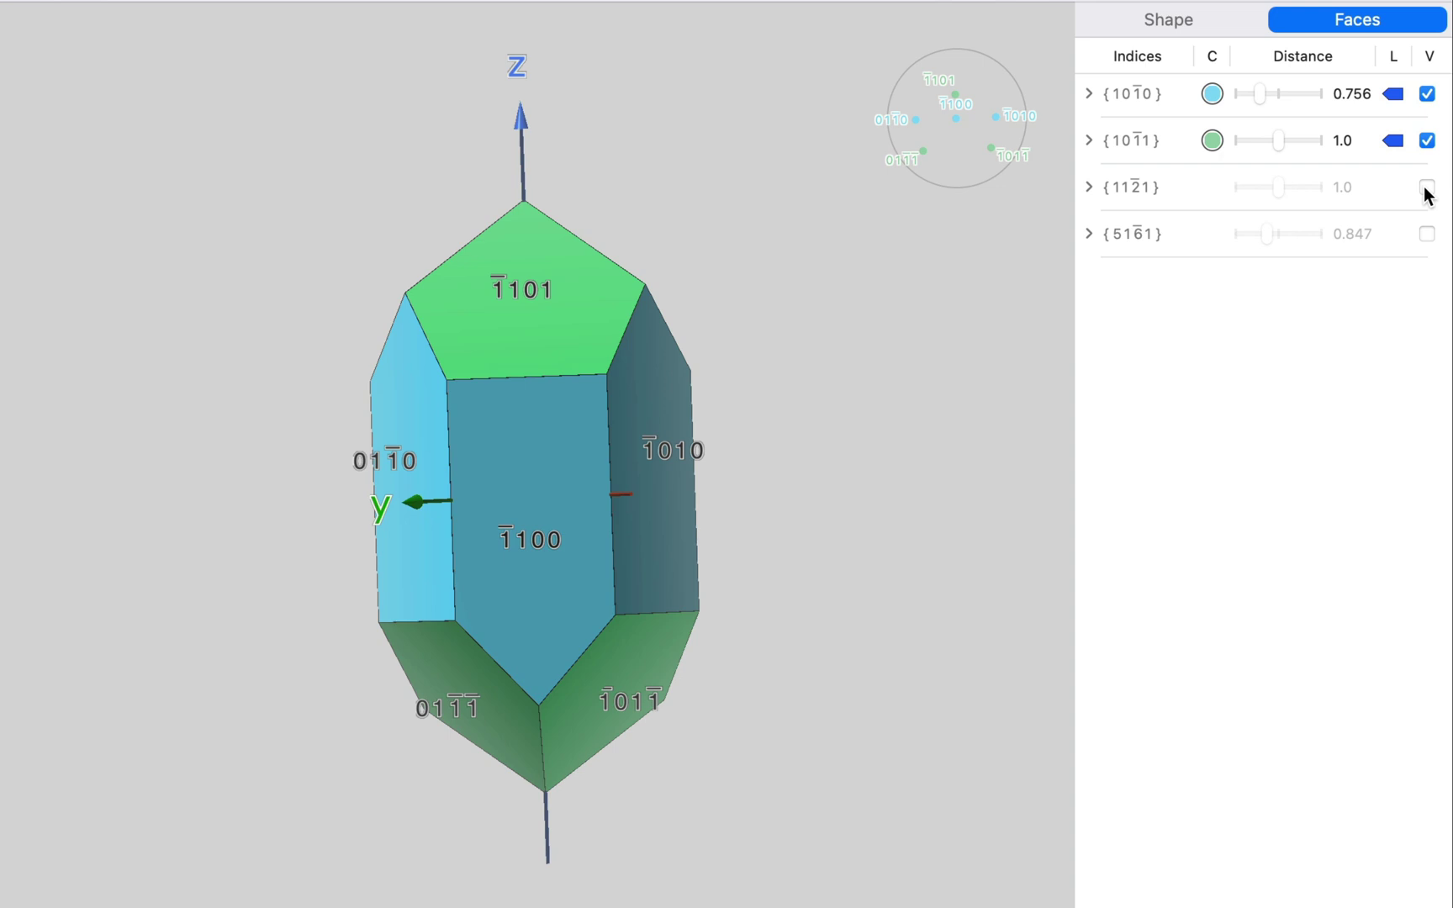
pyautogui.click(1426, 188)
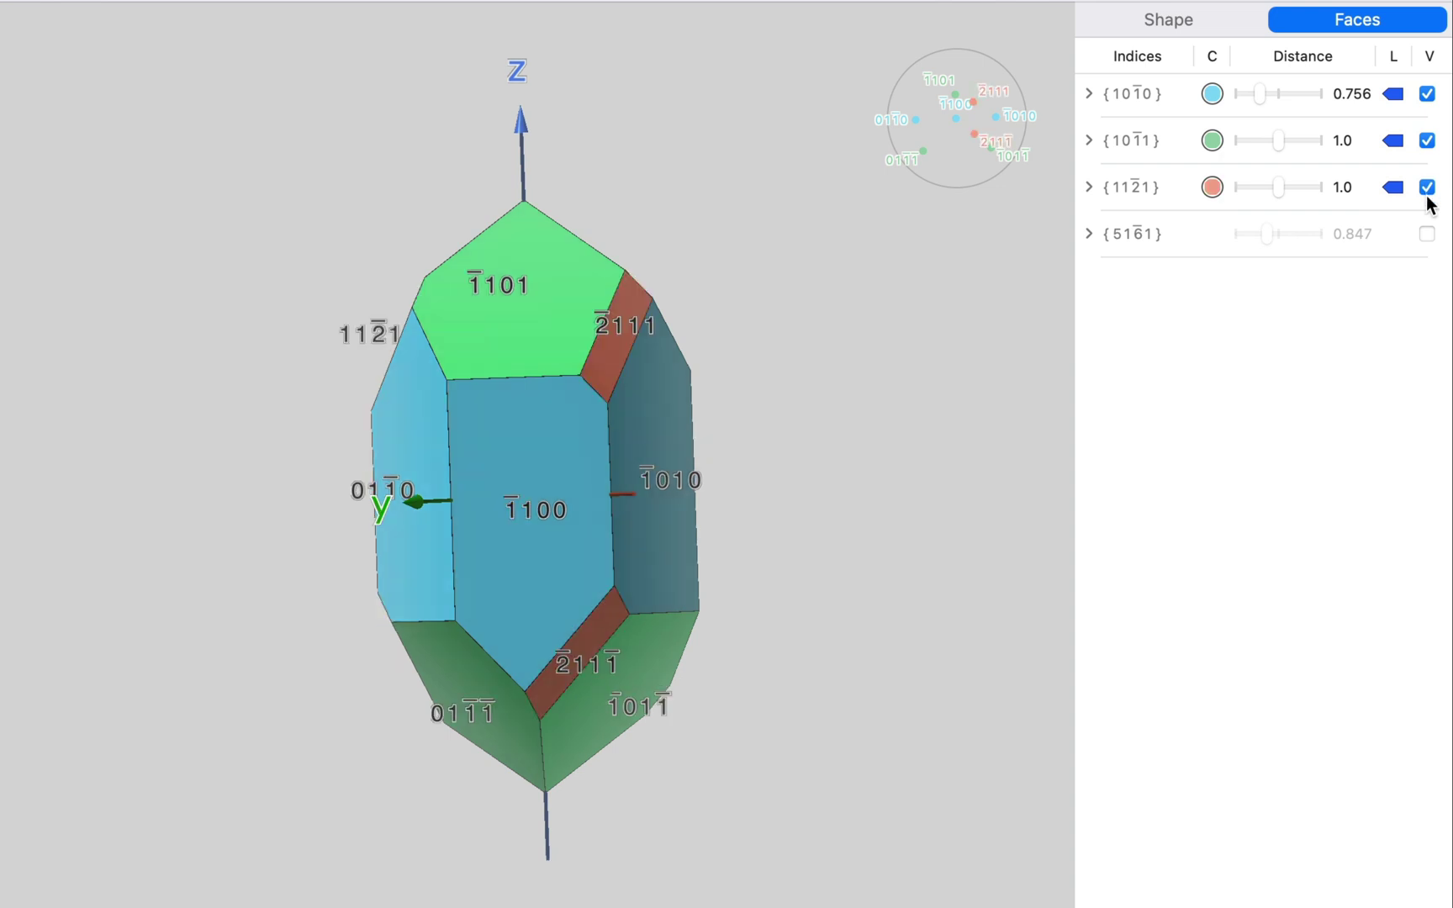
pyautogui.click(1427, 234)
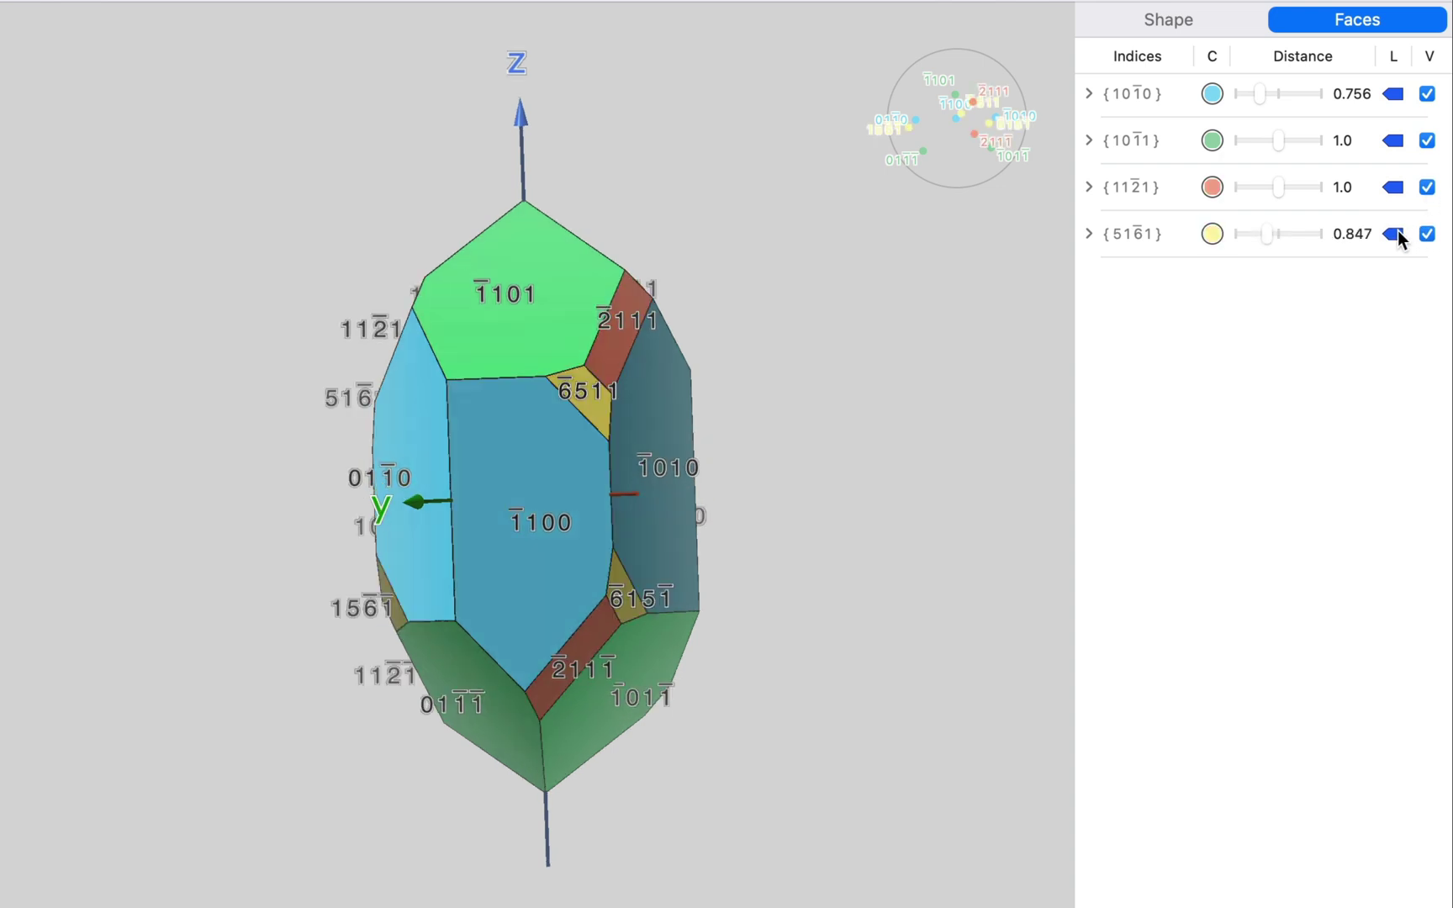
pyautogui.click(1394, 234)
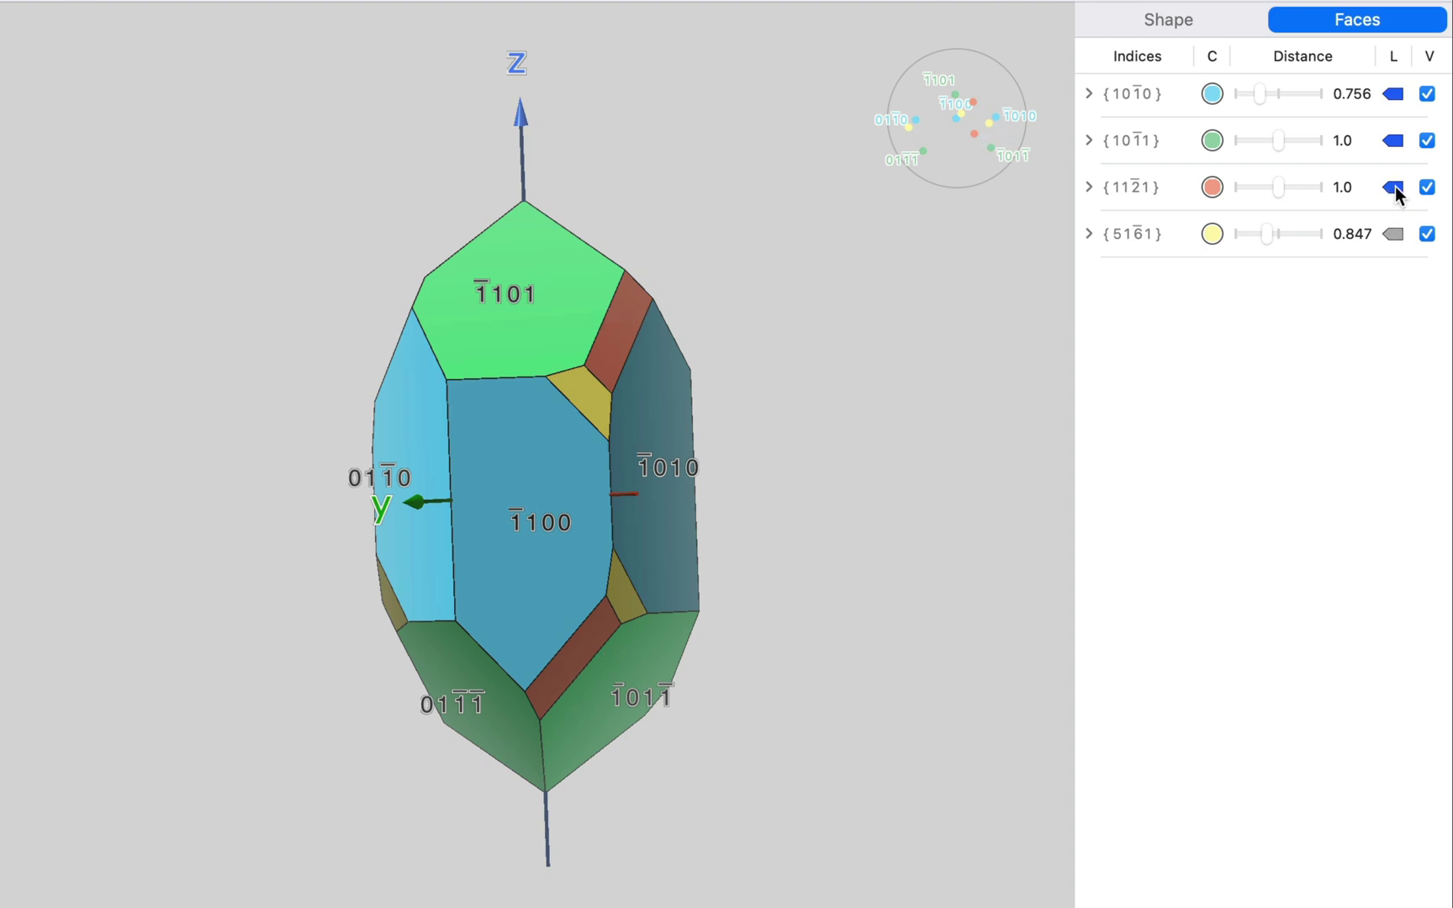
pyautogui.click(1393, 234)
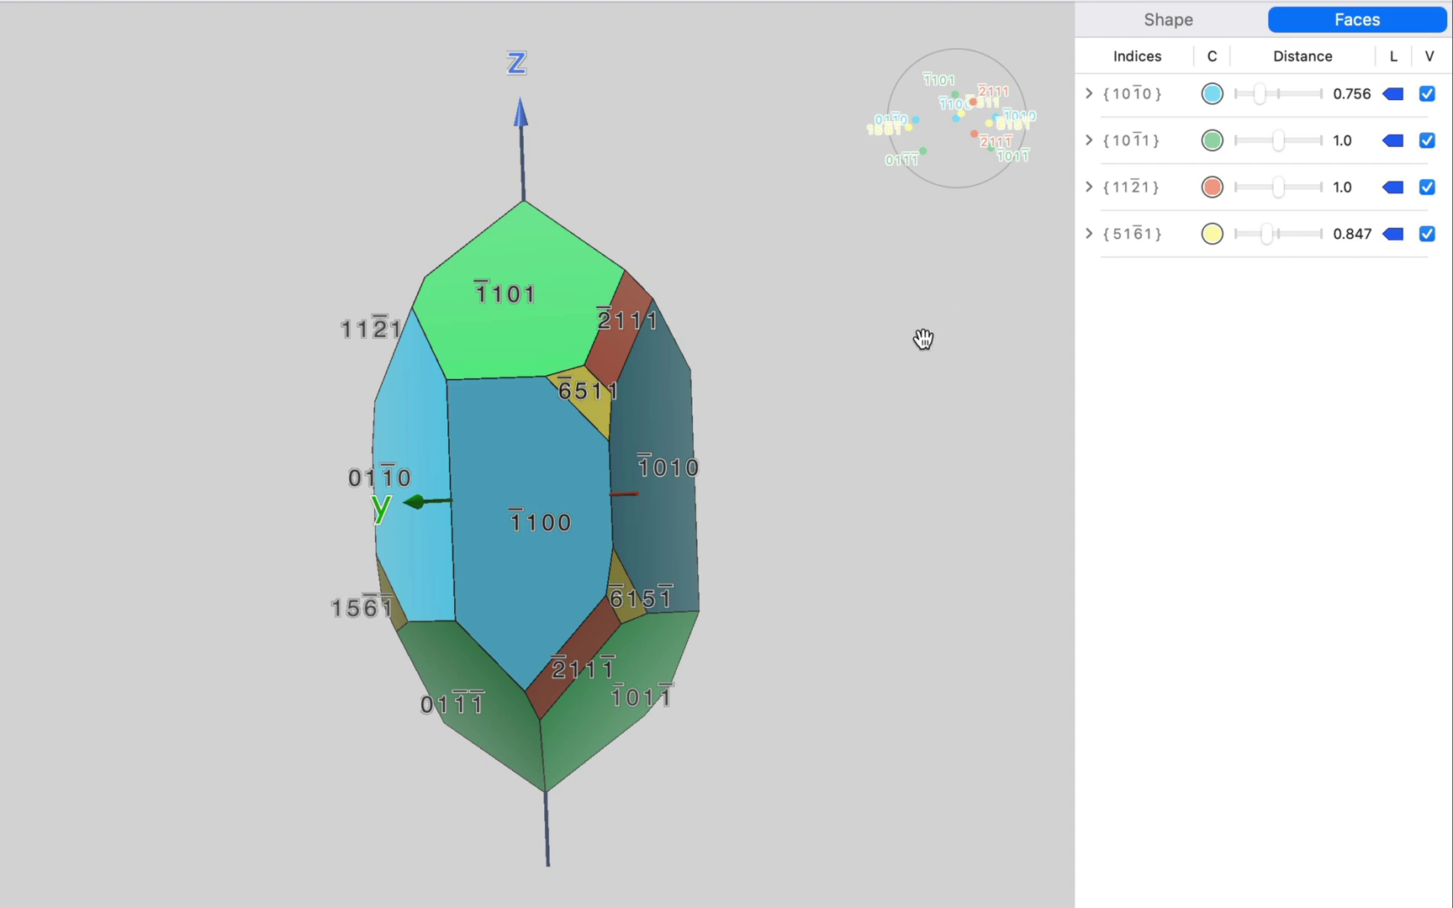
# - Reduce the face label font size from 18 to 15 point in the Shape Labels settings
pyautogui.click(1146, 25)
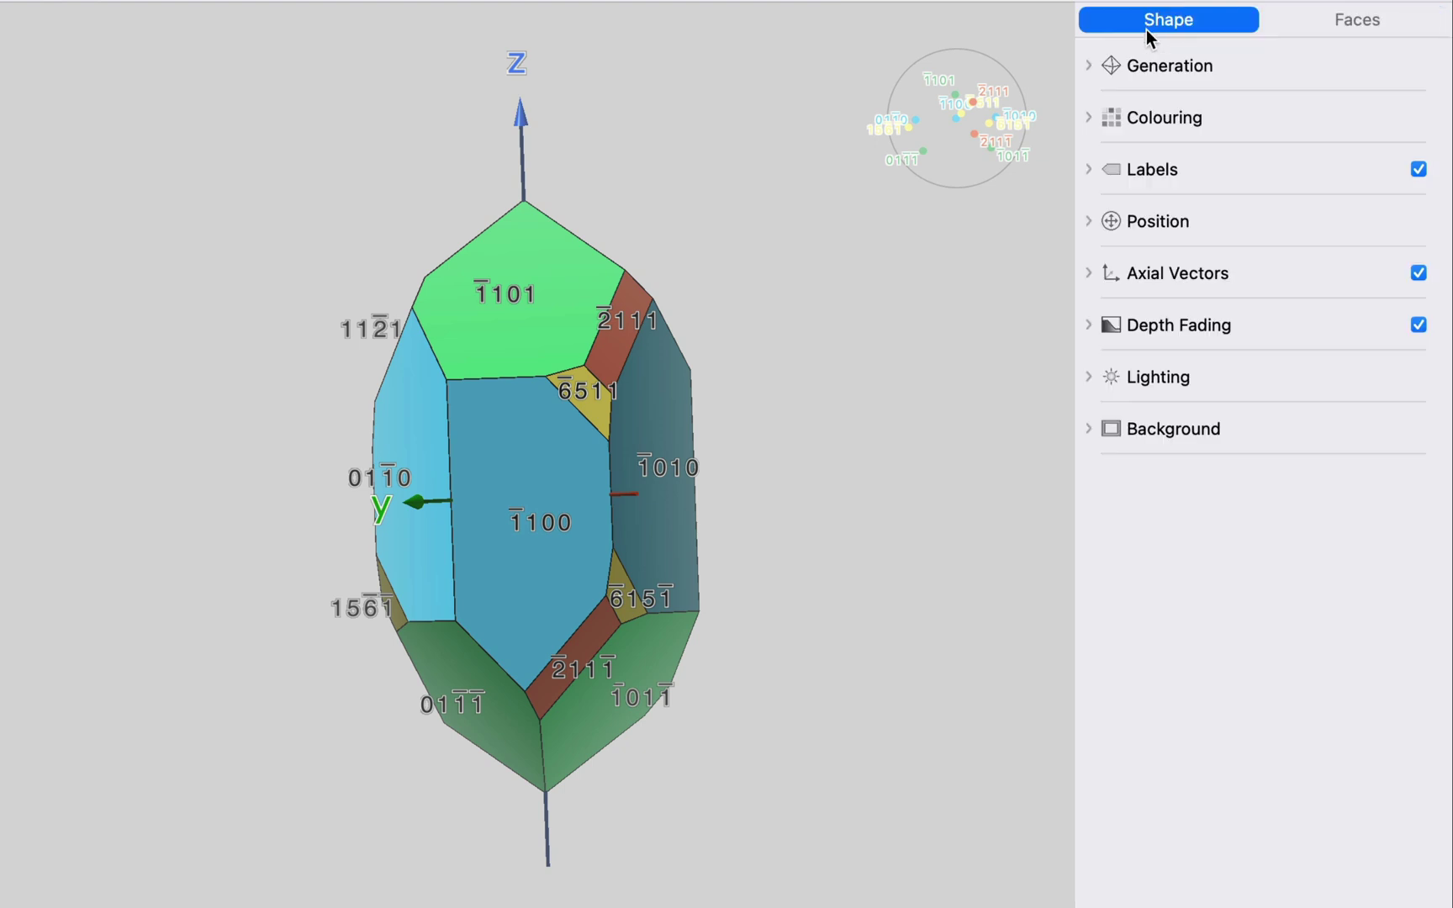
pyautogui.click(1154, 173)
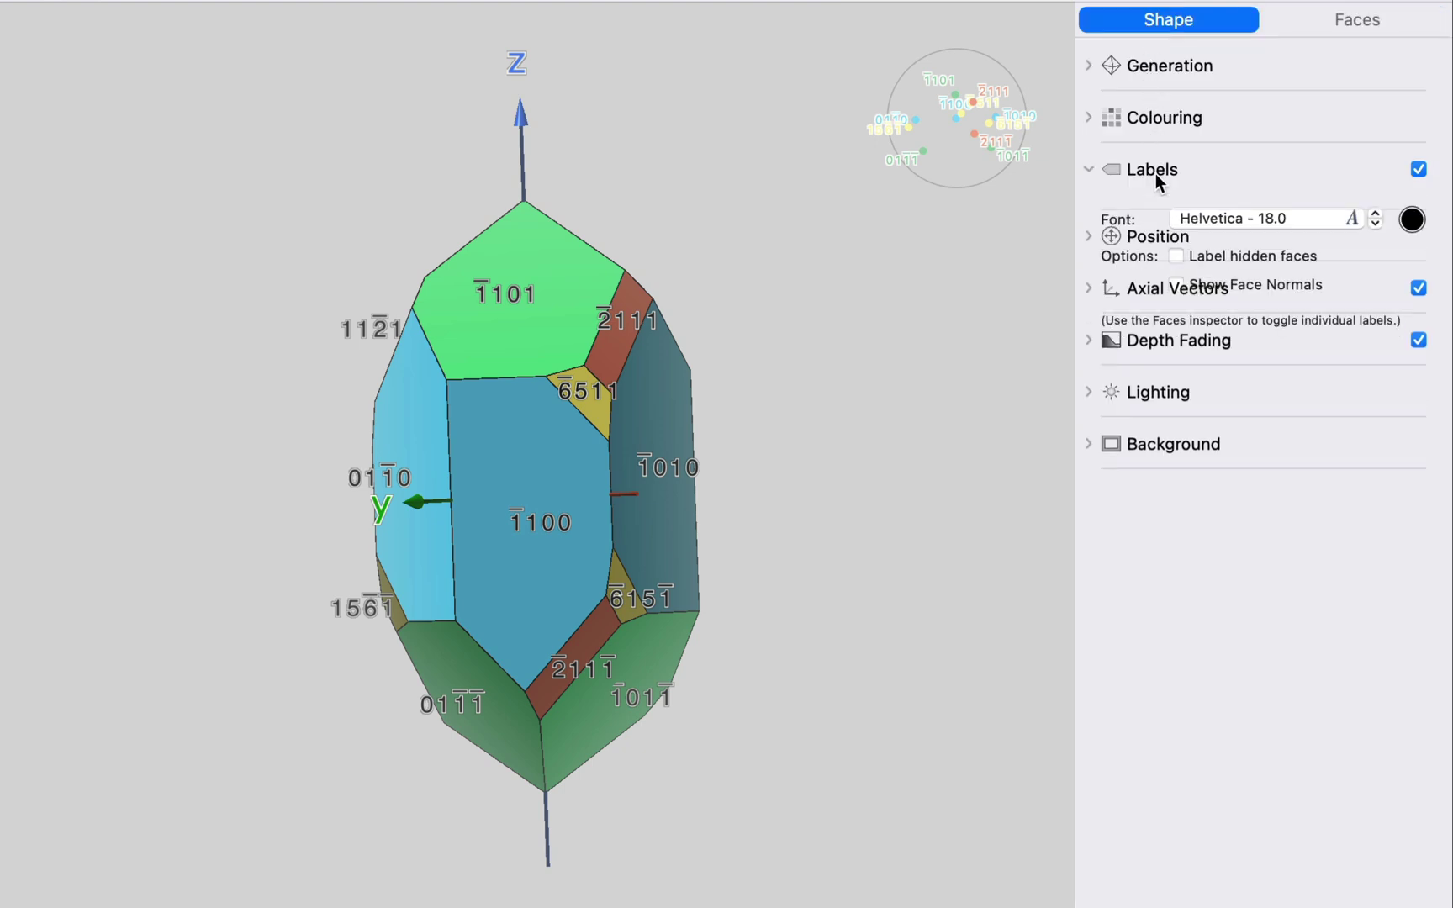
pyautogui.click(1375, 224)
pyautogui.click(1375, 224)
pyautogui.click(1376, 223)
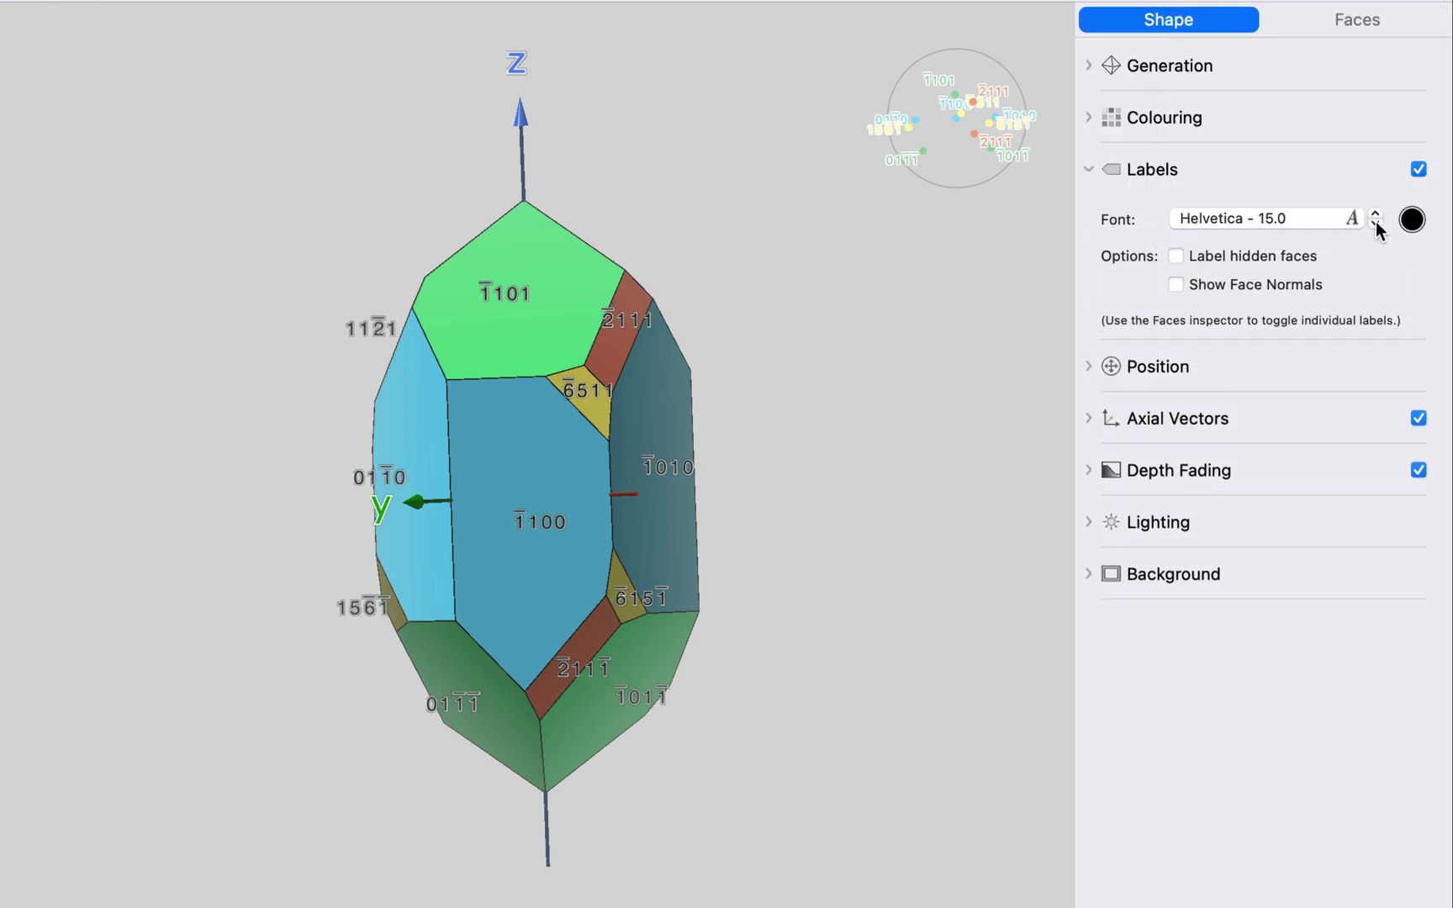
pyautogui.click(1343, 22)
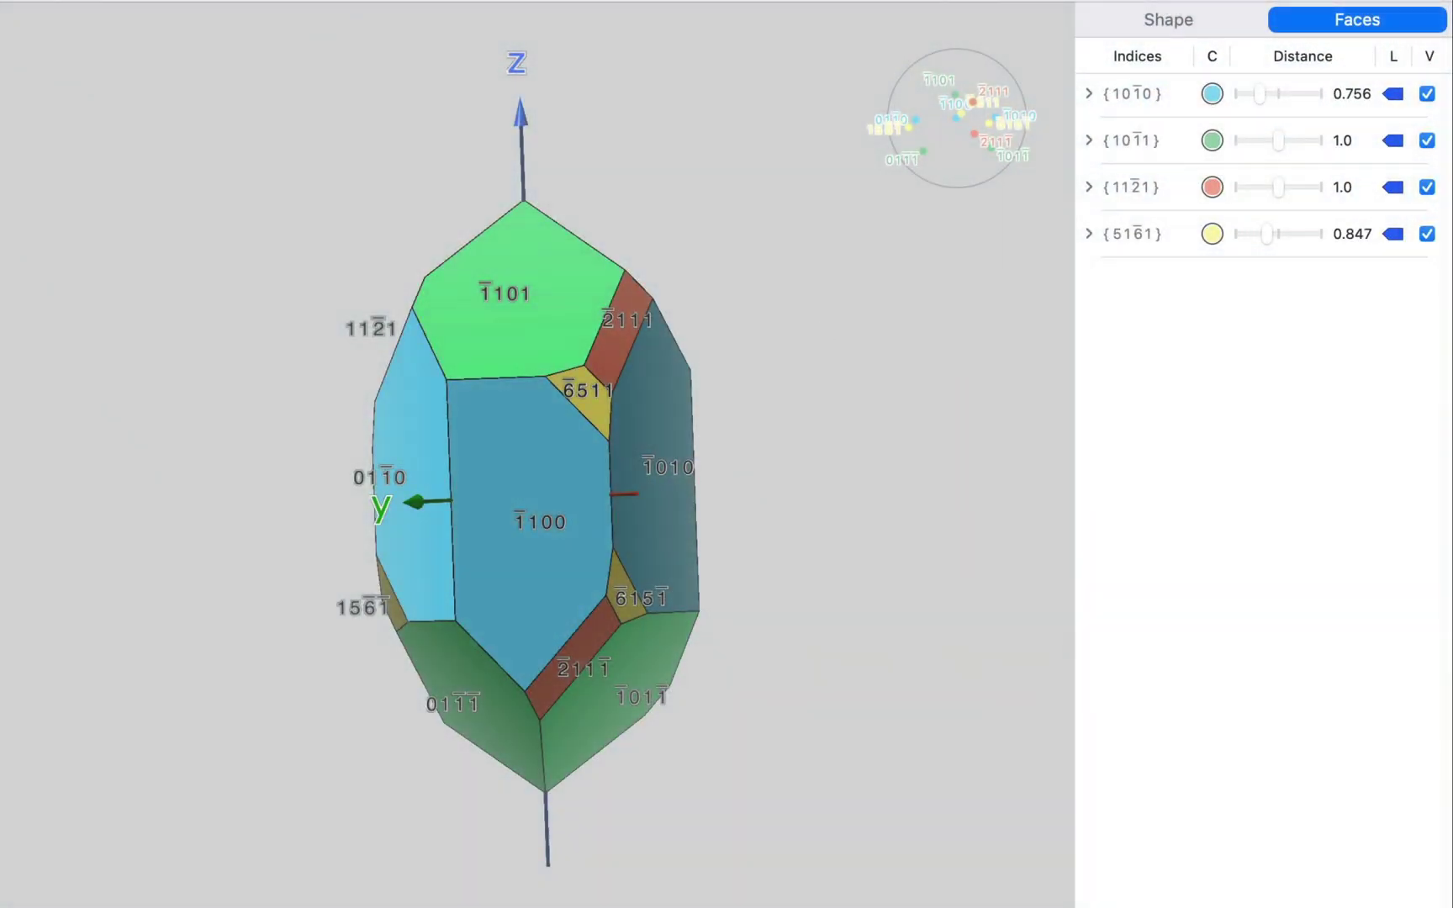
# - Expand the mini stereogram into the full Stereogram view with its settings
pyautogui.click(916, 133)
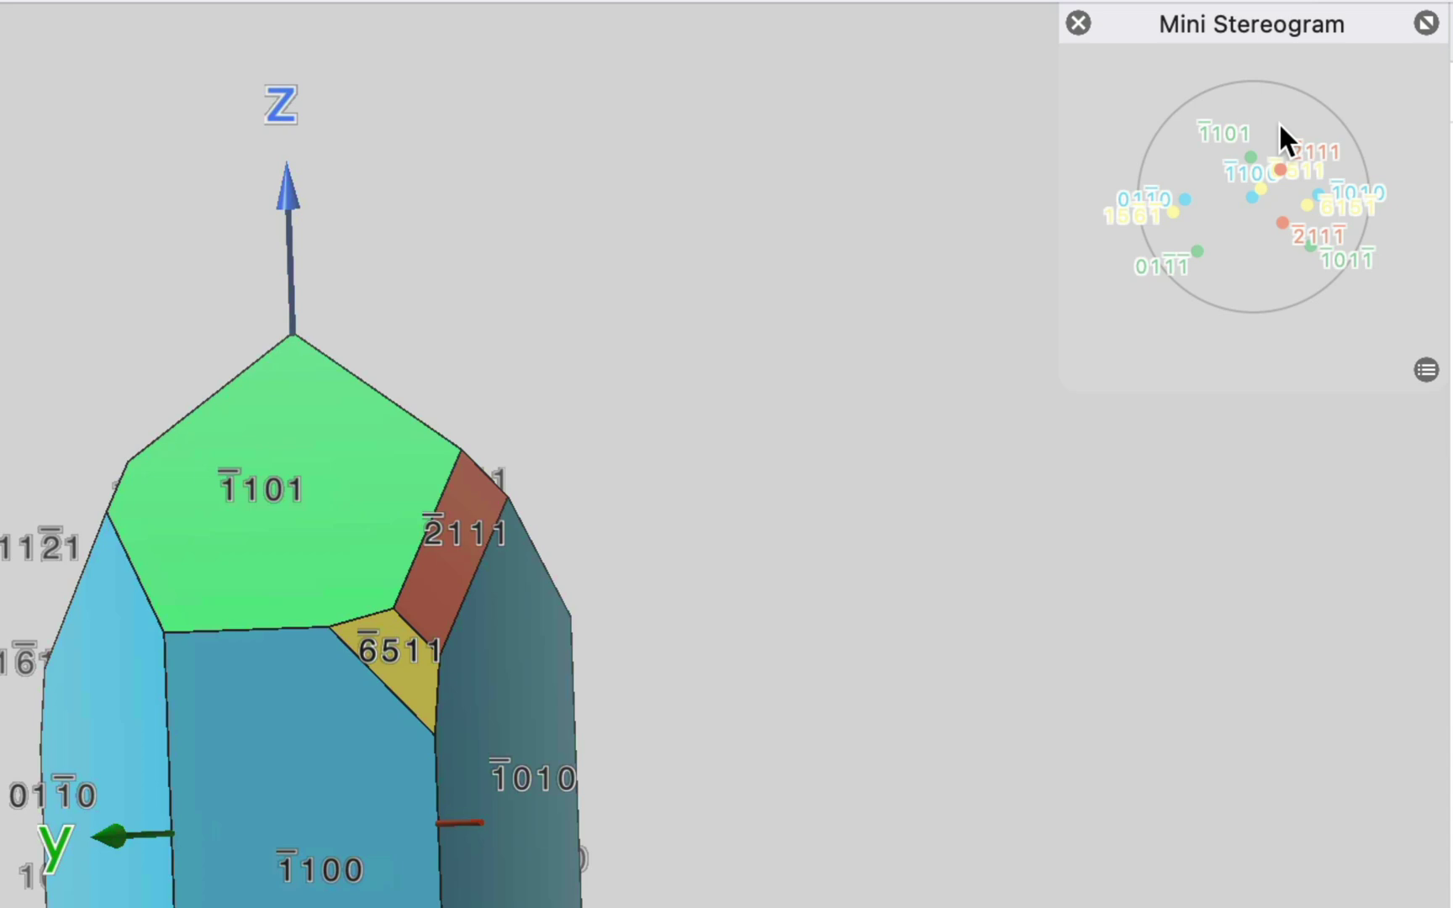
pyautogui.click(1426, 24)
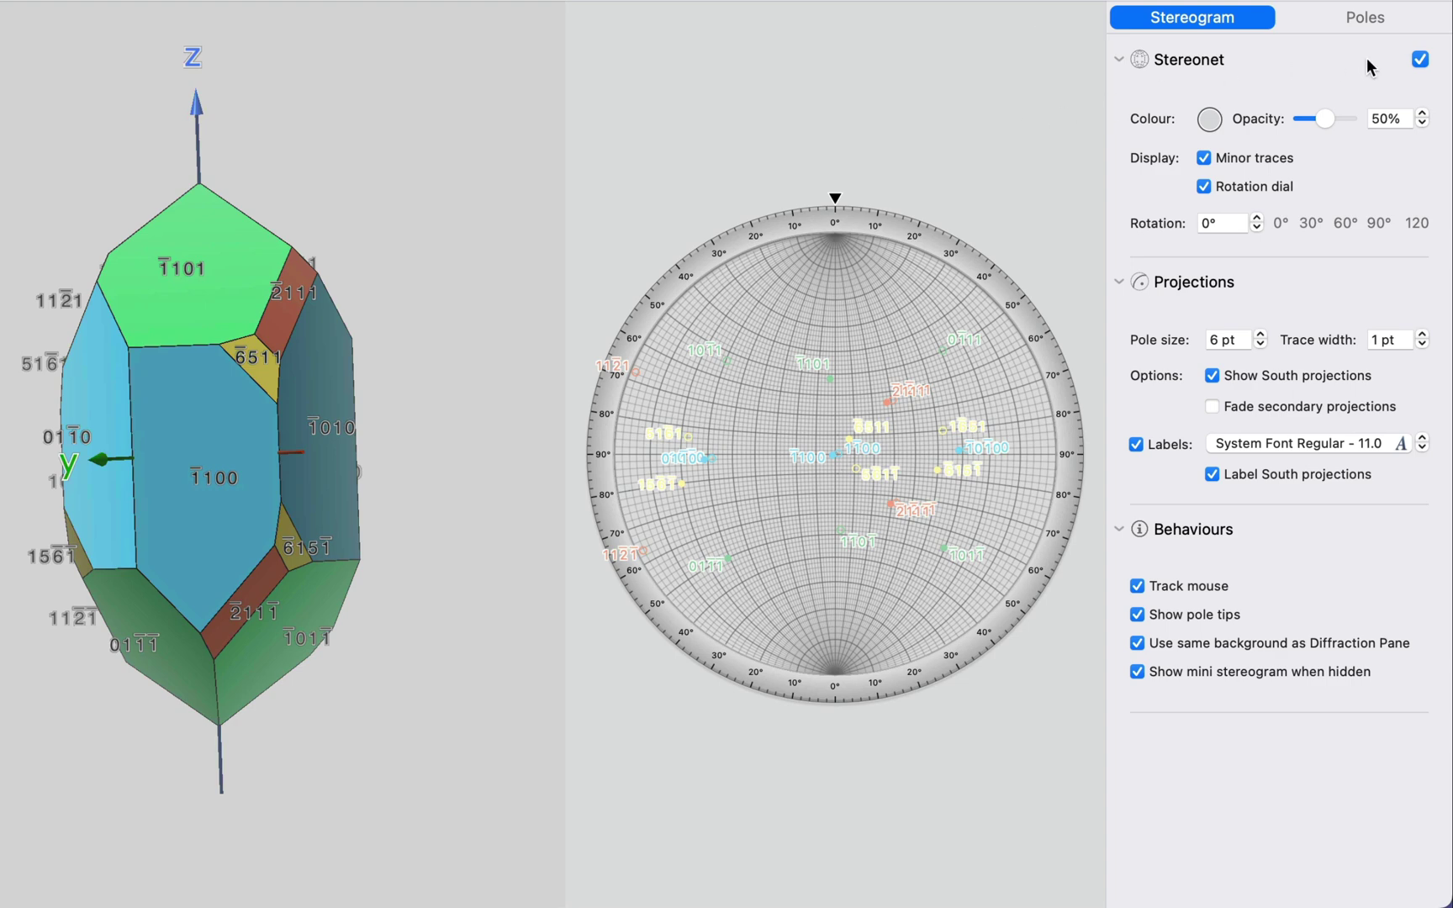
# - Hide the stereonet grid and south projections, and orbit the crystal to look down Z
pyautogui.click(1420, 60)
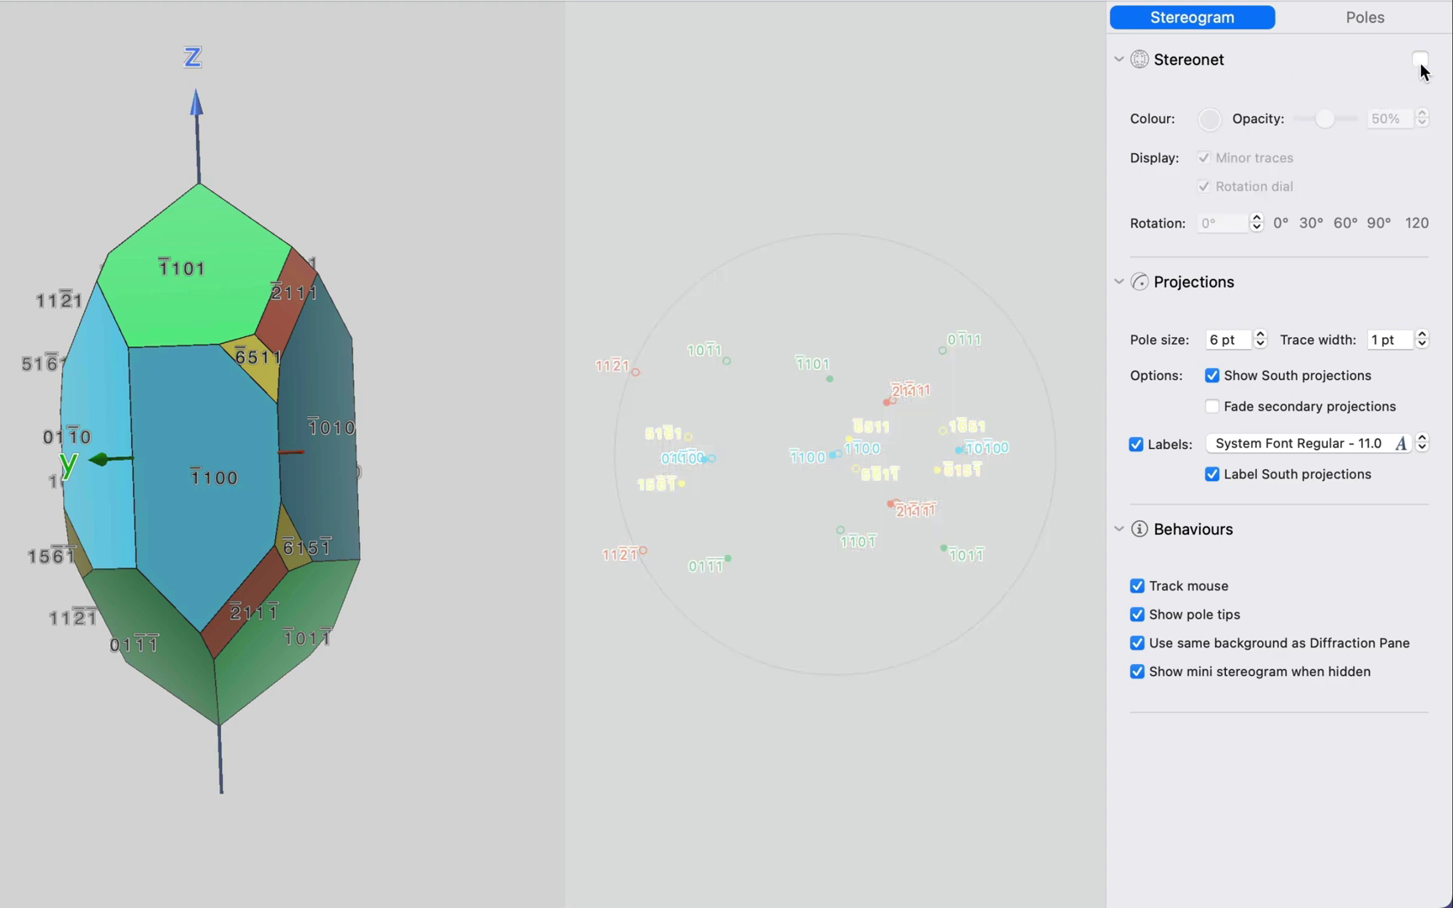
pyautogui.click(1261, 379)
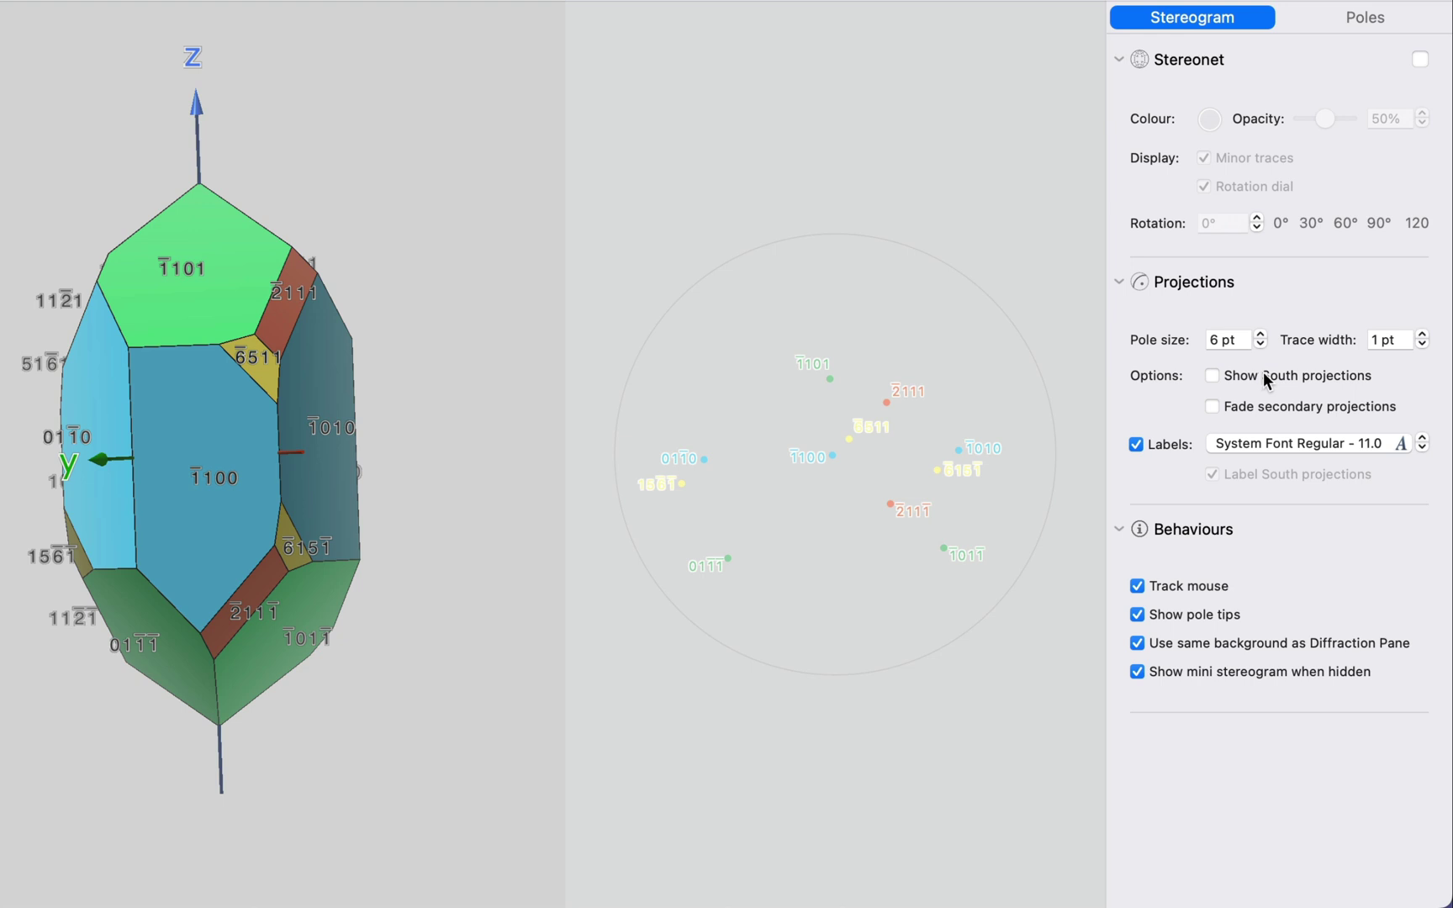
pyautogui.click(386, 217)
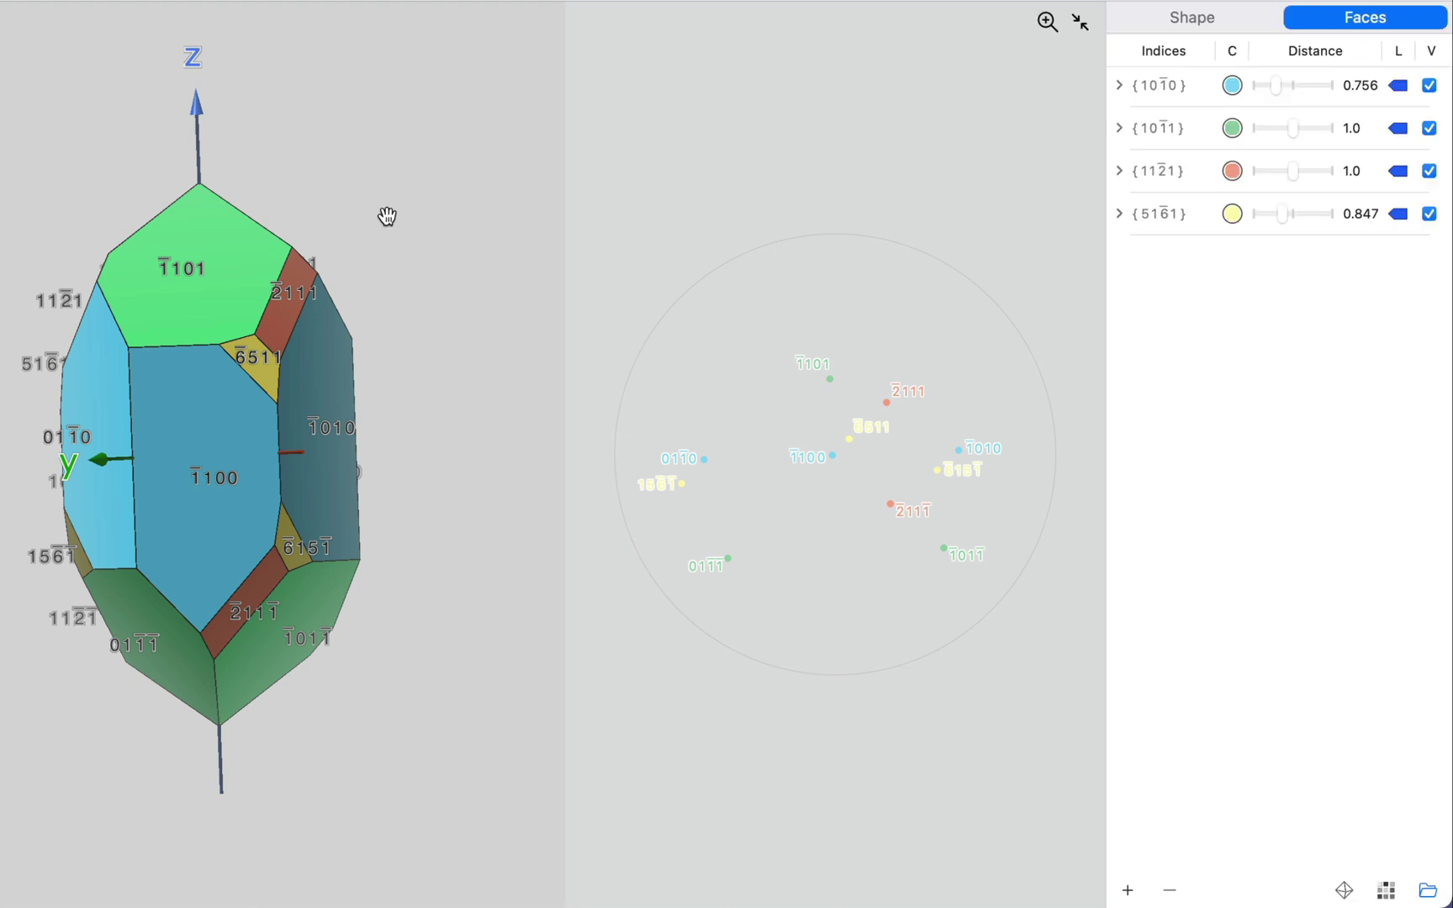
pyautogui.moveTo(386, 217); pyautogui.dragTo(389, 432)
# - Raise the stereogram label font size from 11 to 15 pt
pyautogui.click(932, 125)
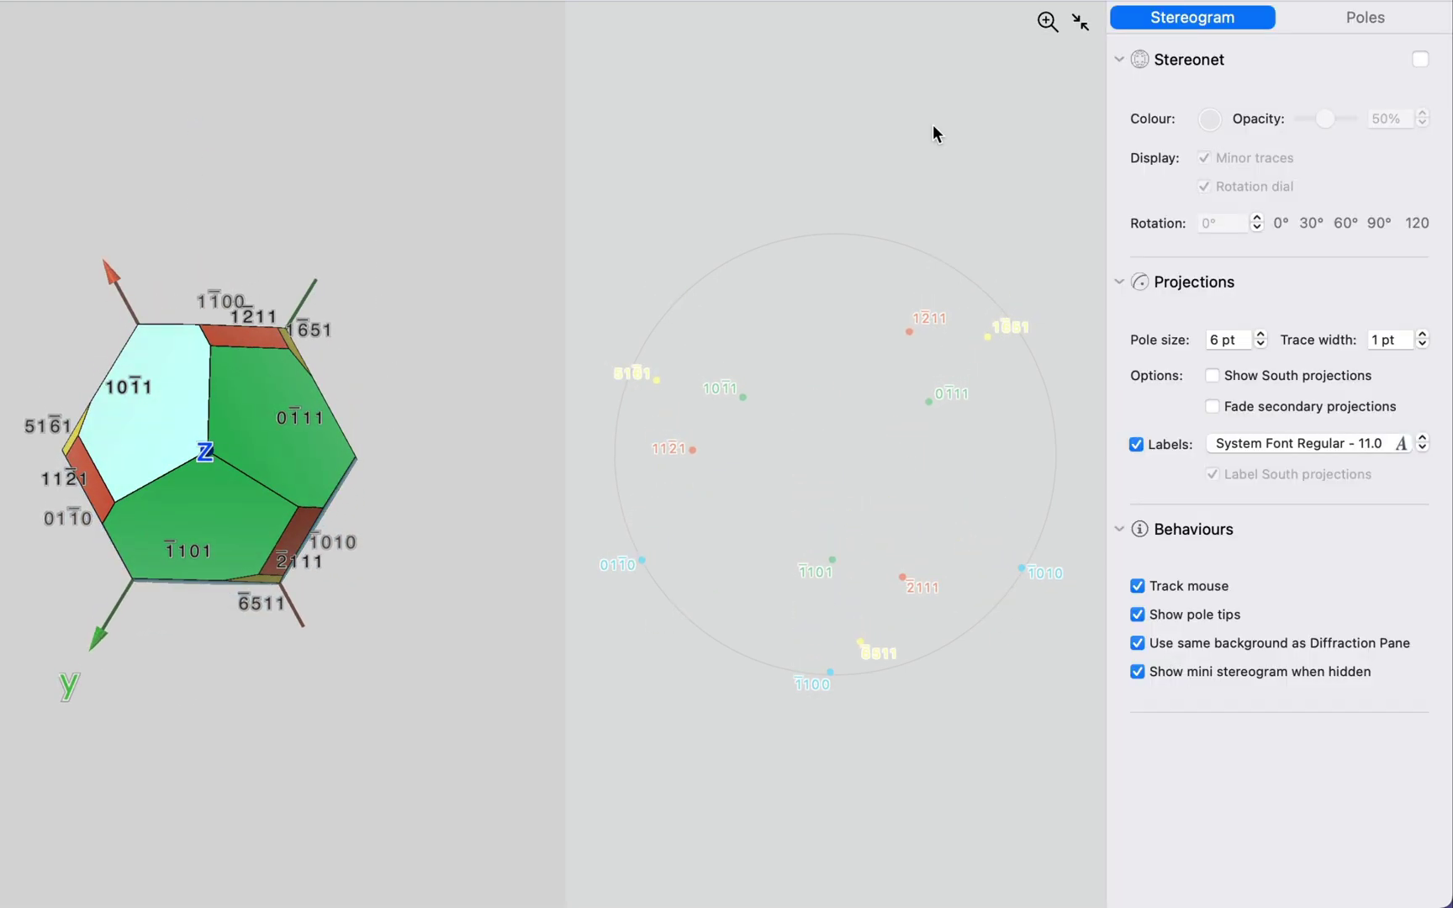
pyautogui.click(1422, 437)
pyautogui.click(1422, 437)
pyautogui.click(1423, 437)
pyautogui.click(1422, 437)
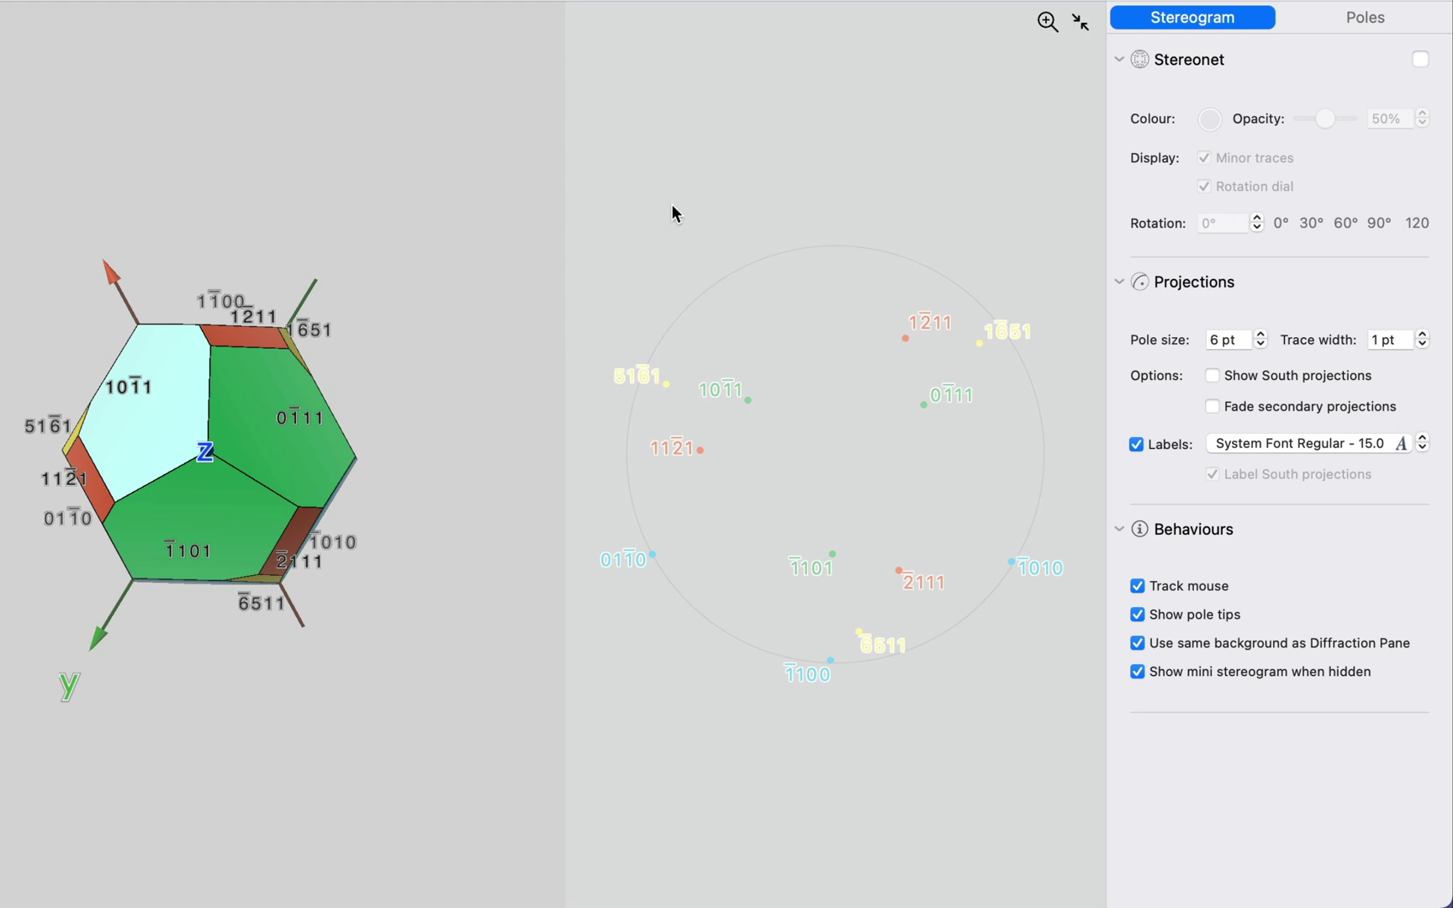
# - Hide the axial vectors and show face-normal arrows on the crystal
pyautogui.click(470, 273)
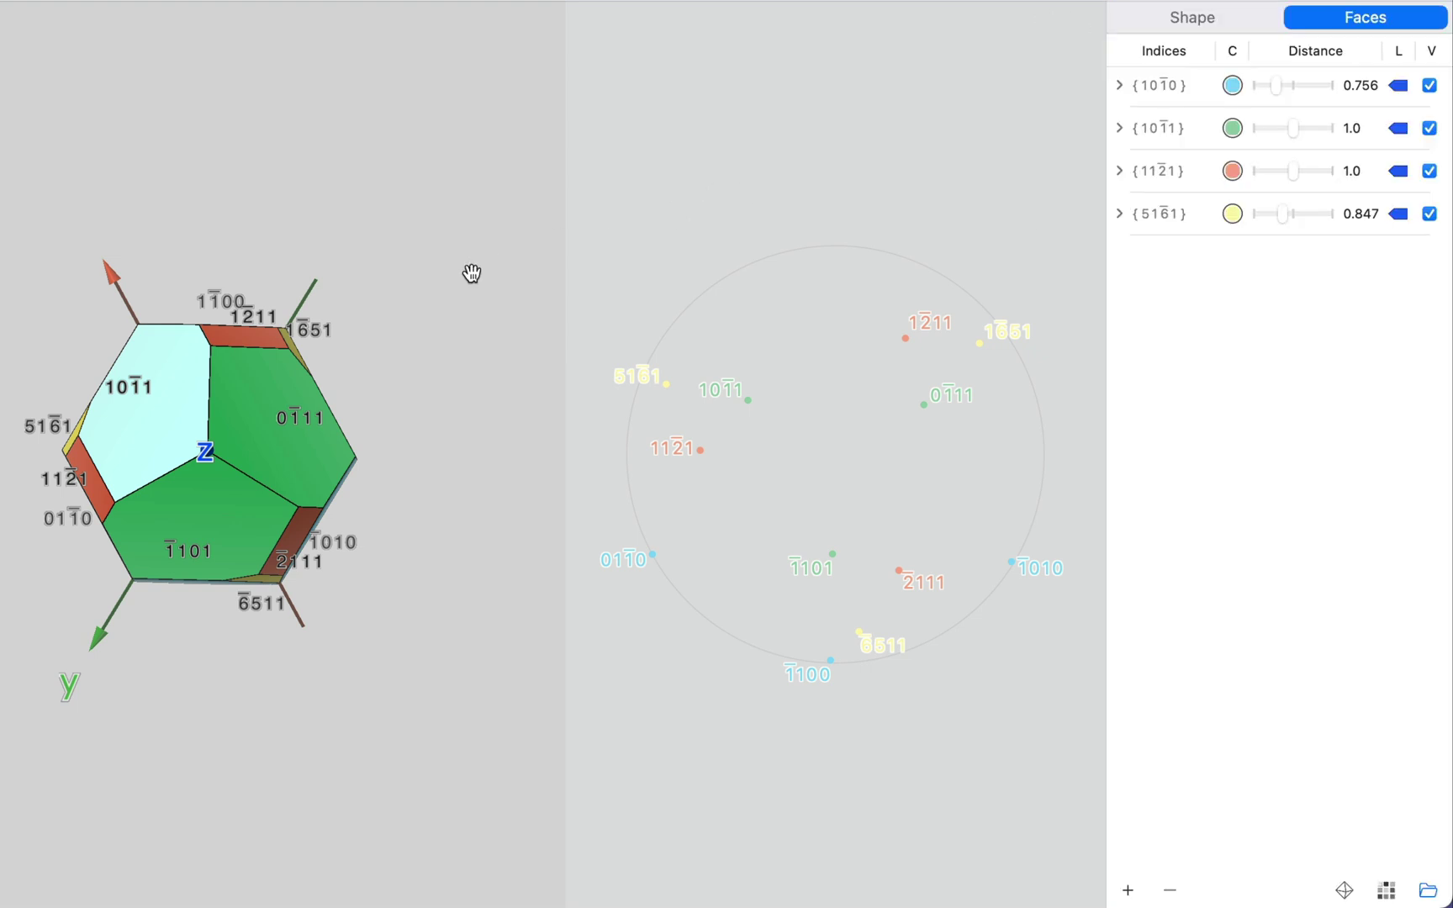
pyautogui.click(1242, 23)
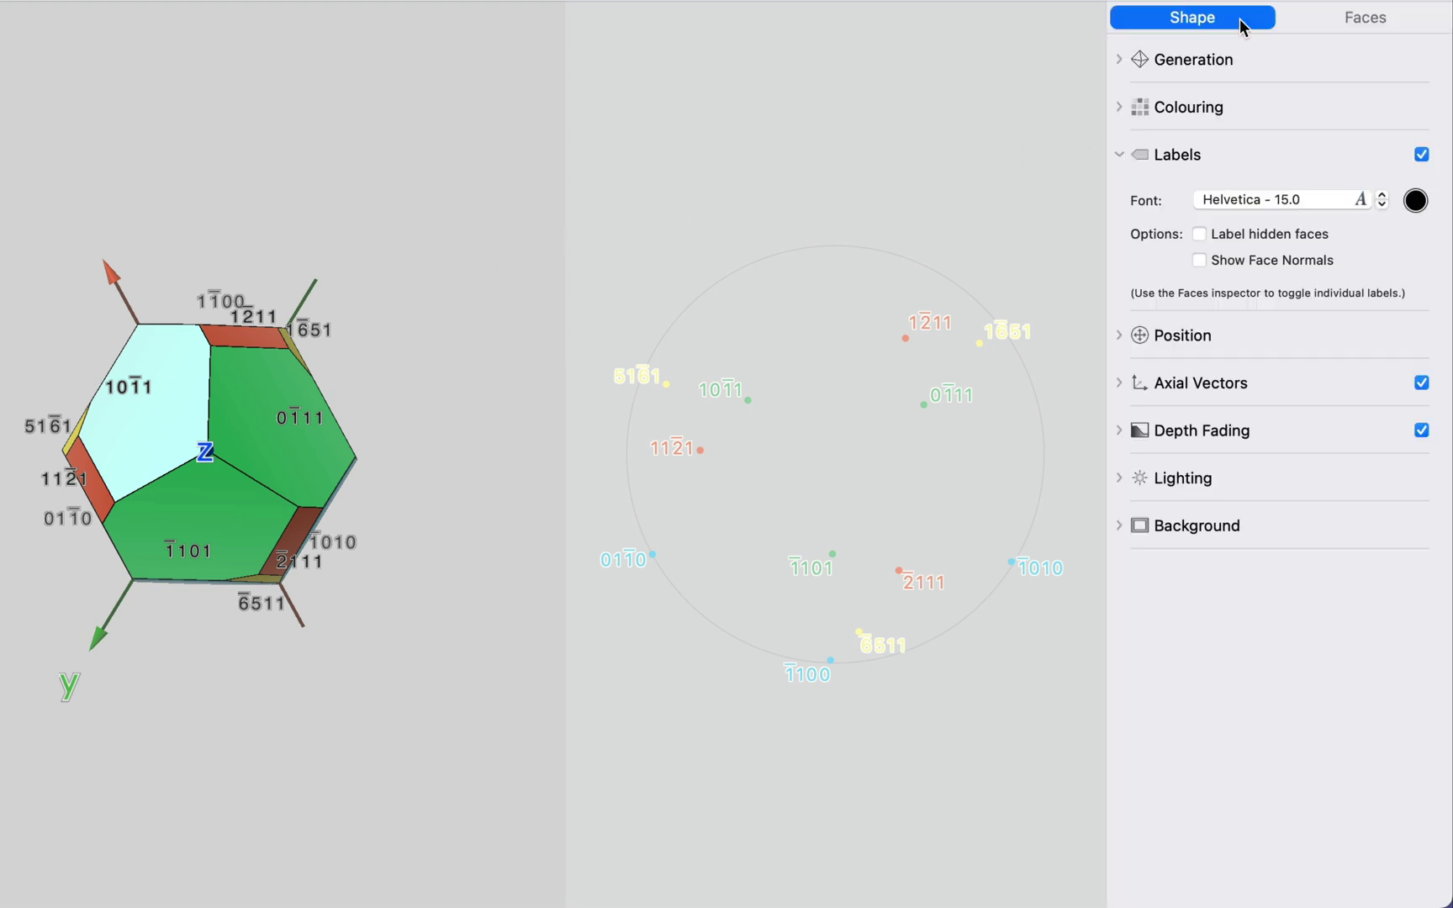
pyautogui.click(1421, 384)
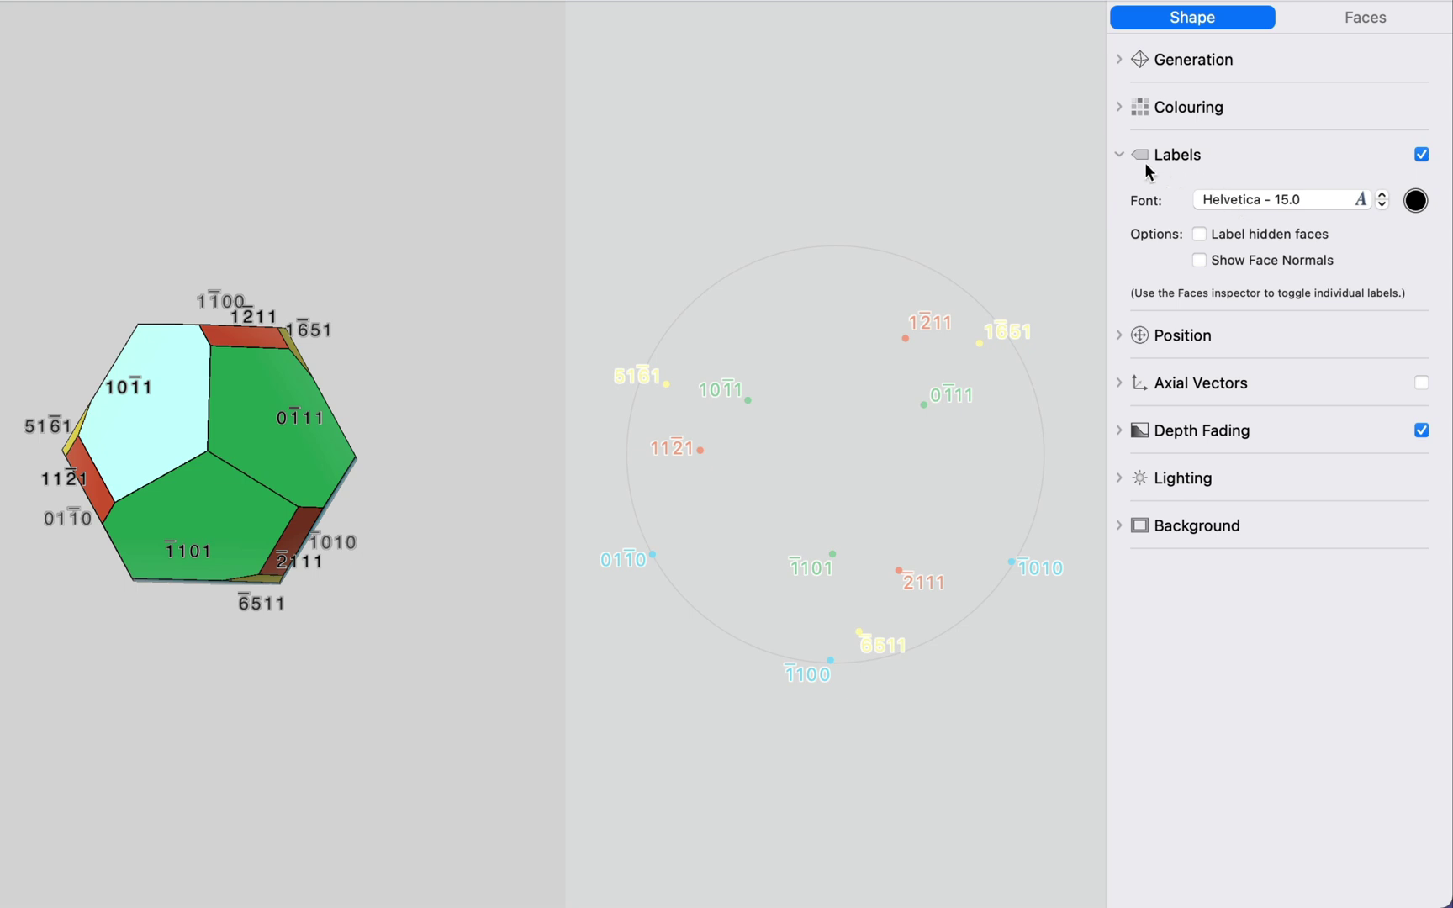
pyautogui.click(1277, 259)
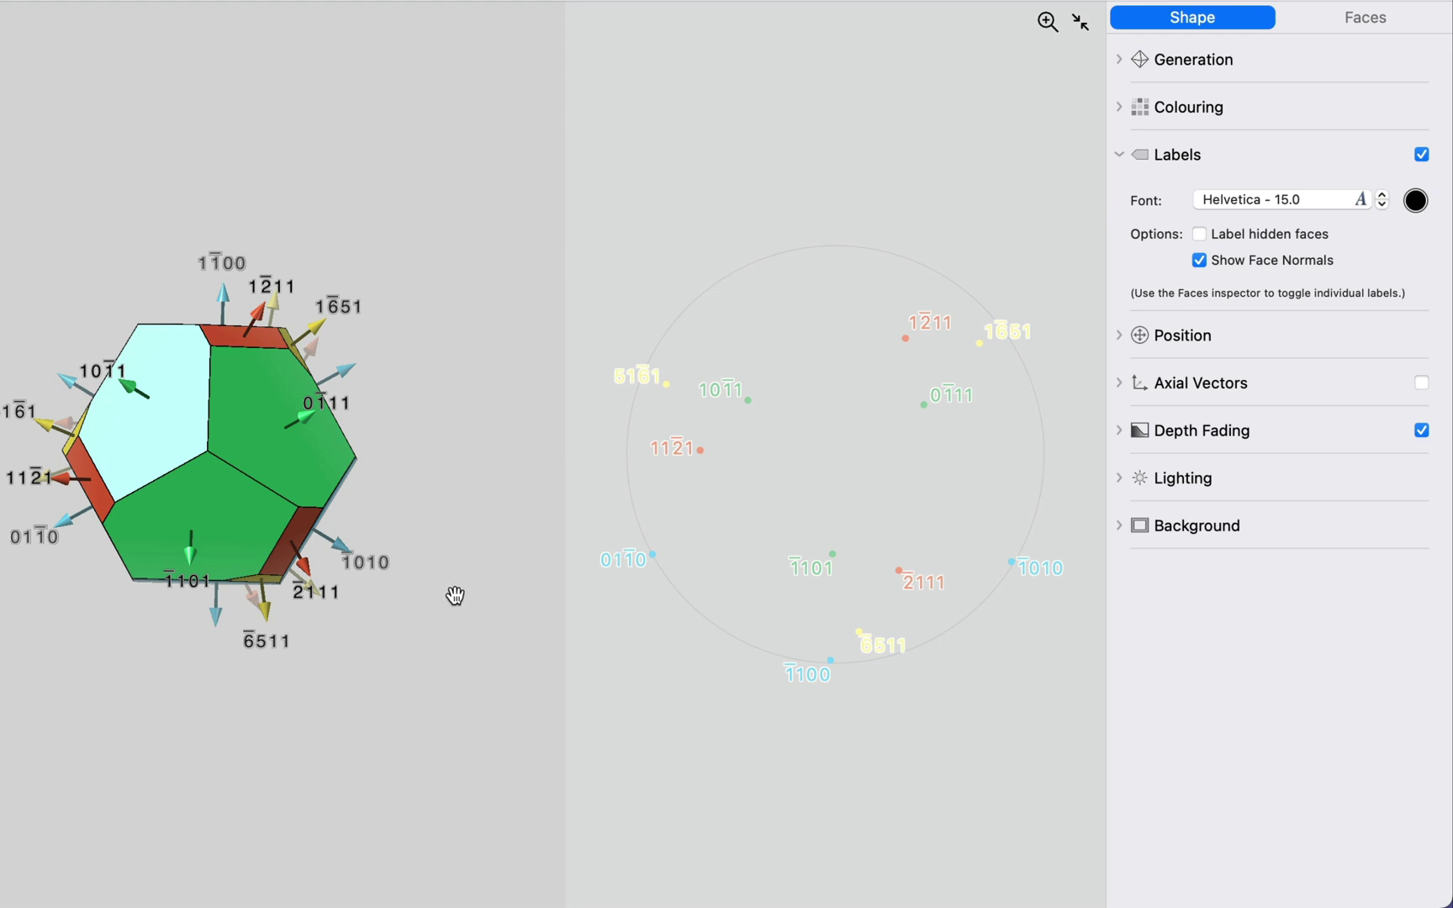
# - Rotate the quartz crystal up and to the left into a new orientation
pyautogui.moveTo(451, 466); pyautogui.dragTo(451, 467)
pyautogui.scroll(5, 451, 467)
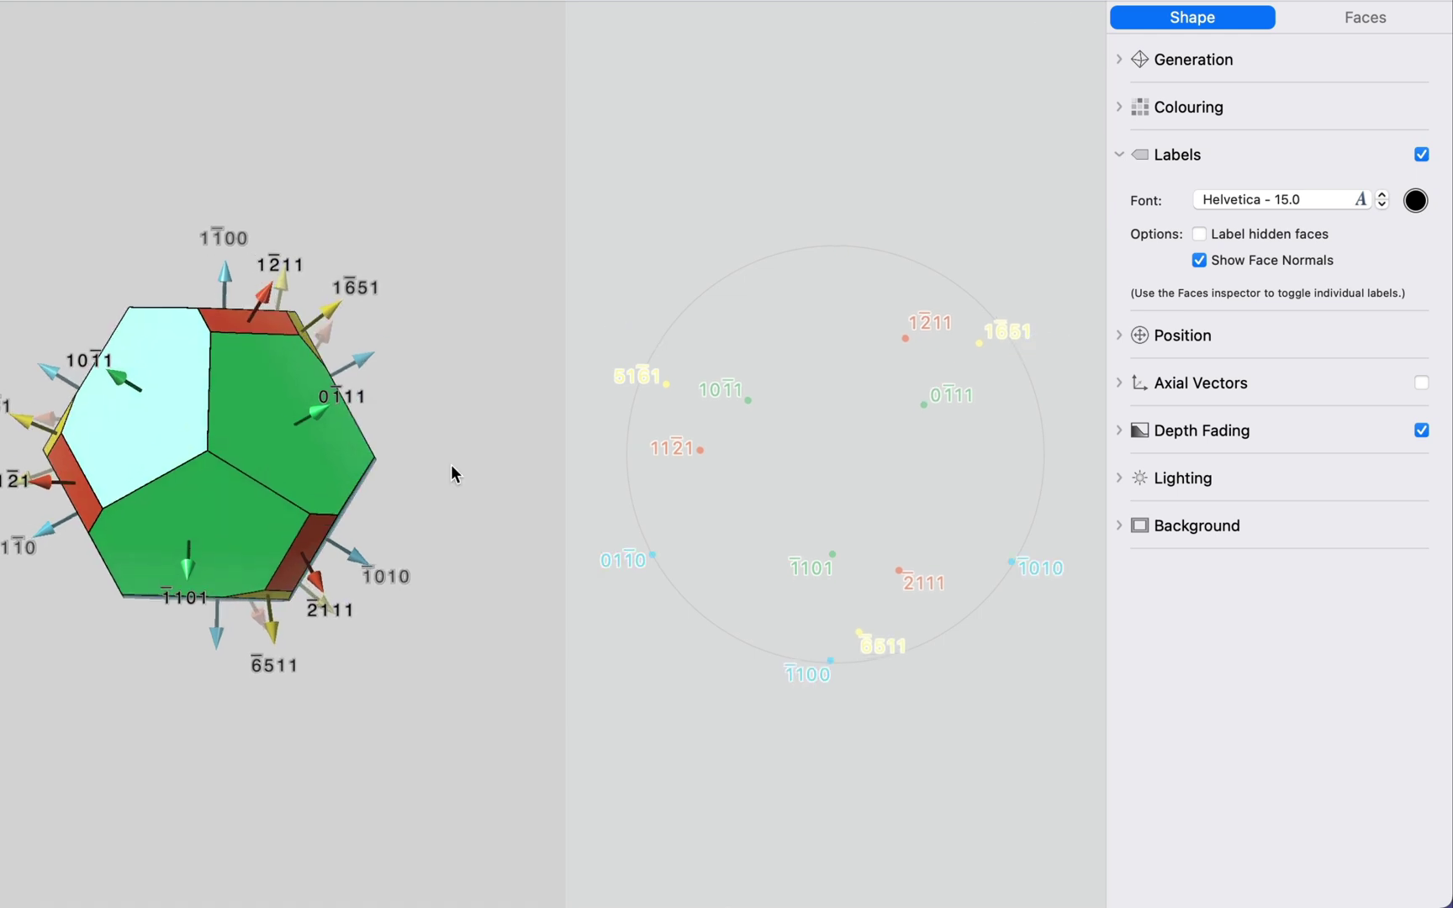
pyautogui.scroll(3, 450, 466)
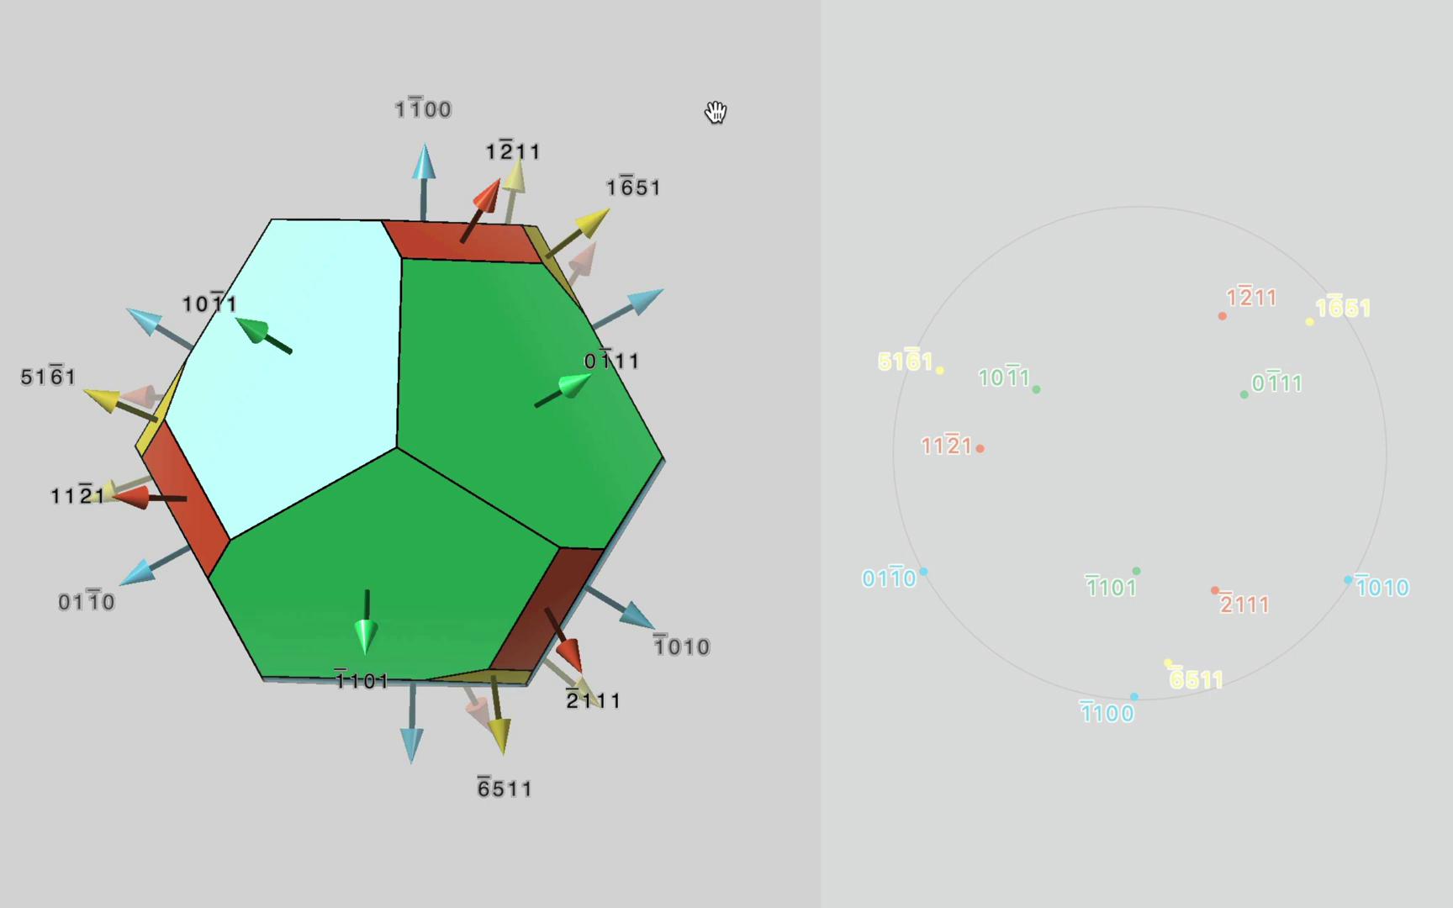
pyautogui.moveTo(716, 111); pyautogui.dragTo(387, 44)
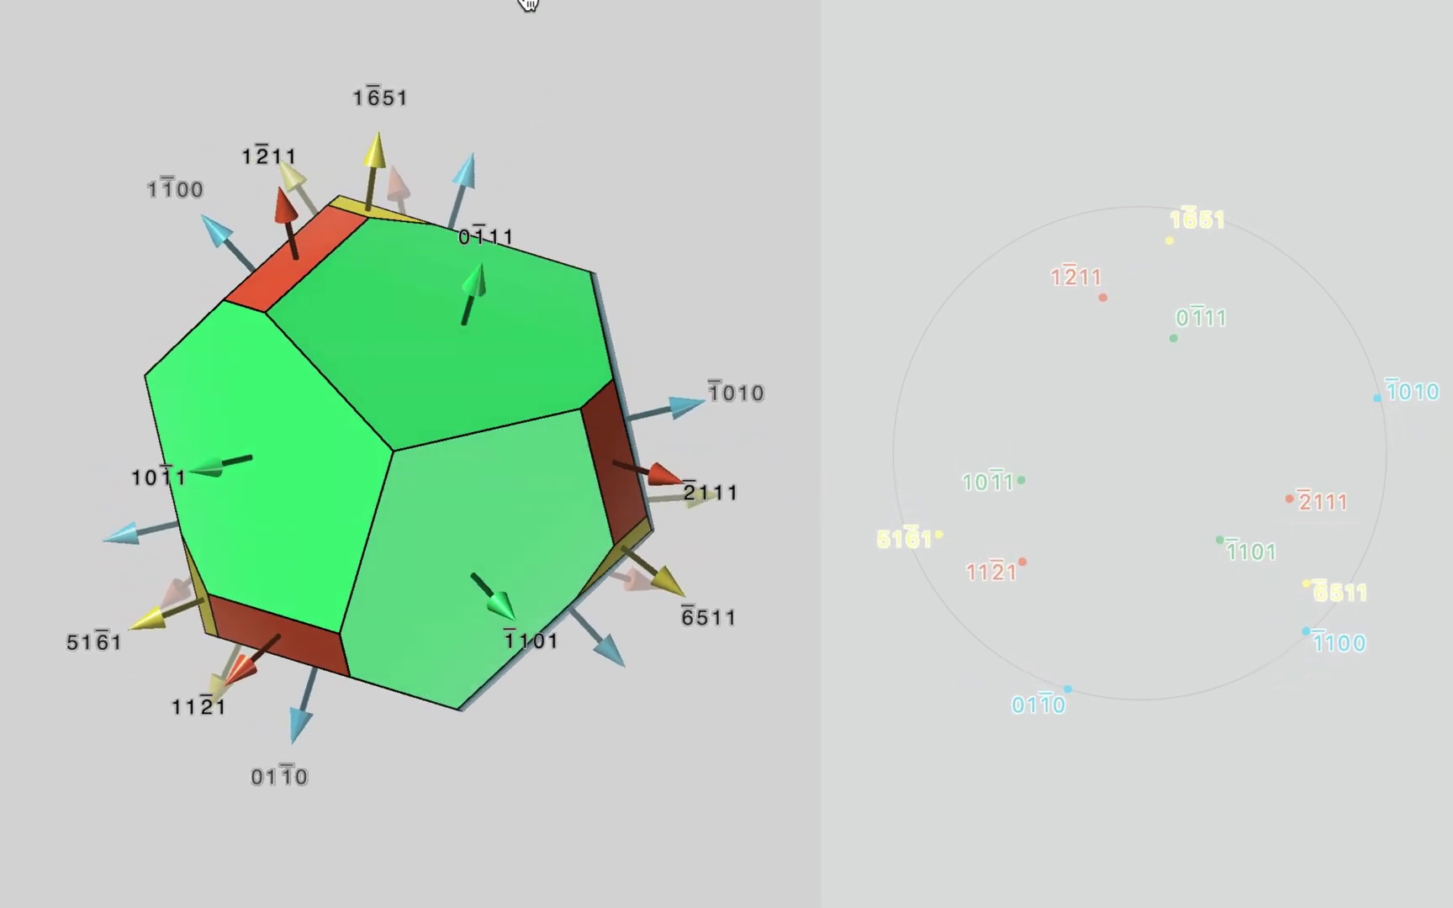
pyautogui.moveTo(527, 2); pyautogui.dragTo(416, 2)
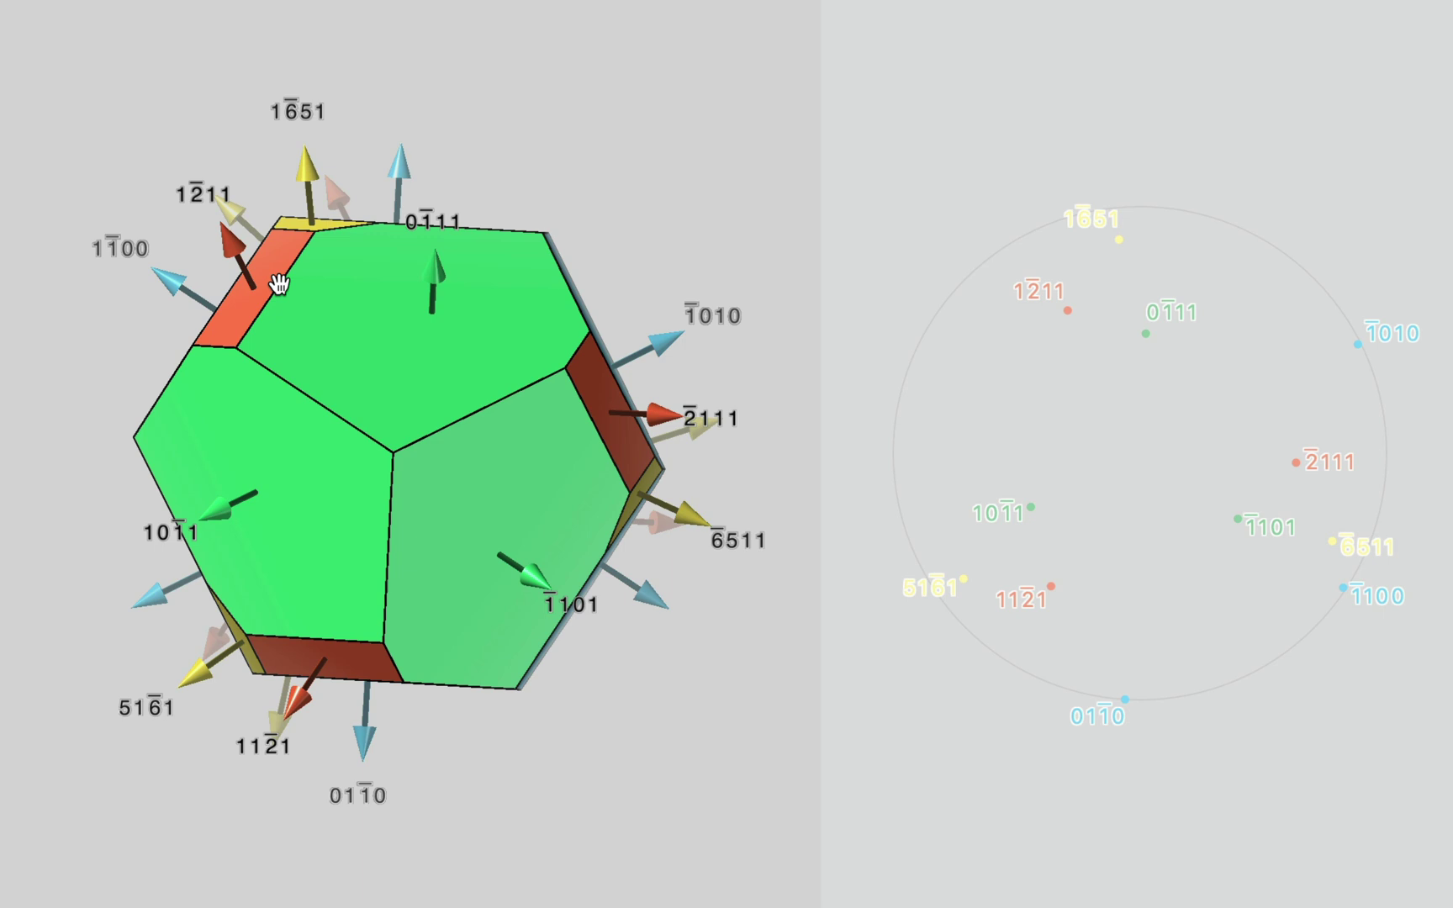
pyautogui.moveTo(548, 6); pyautogui.dragTo(175, 307)
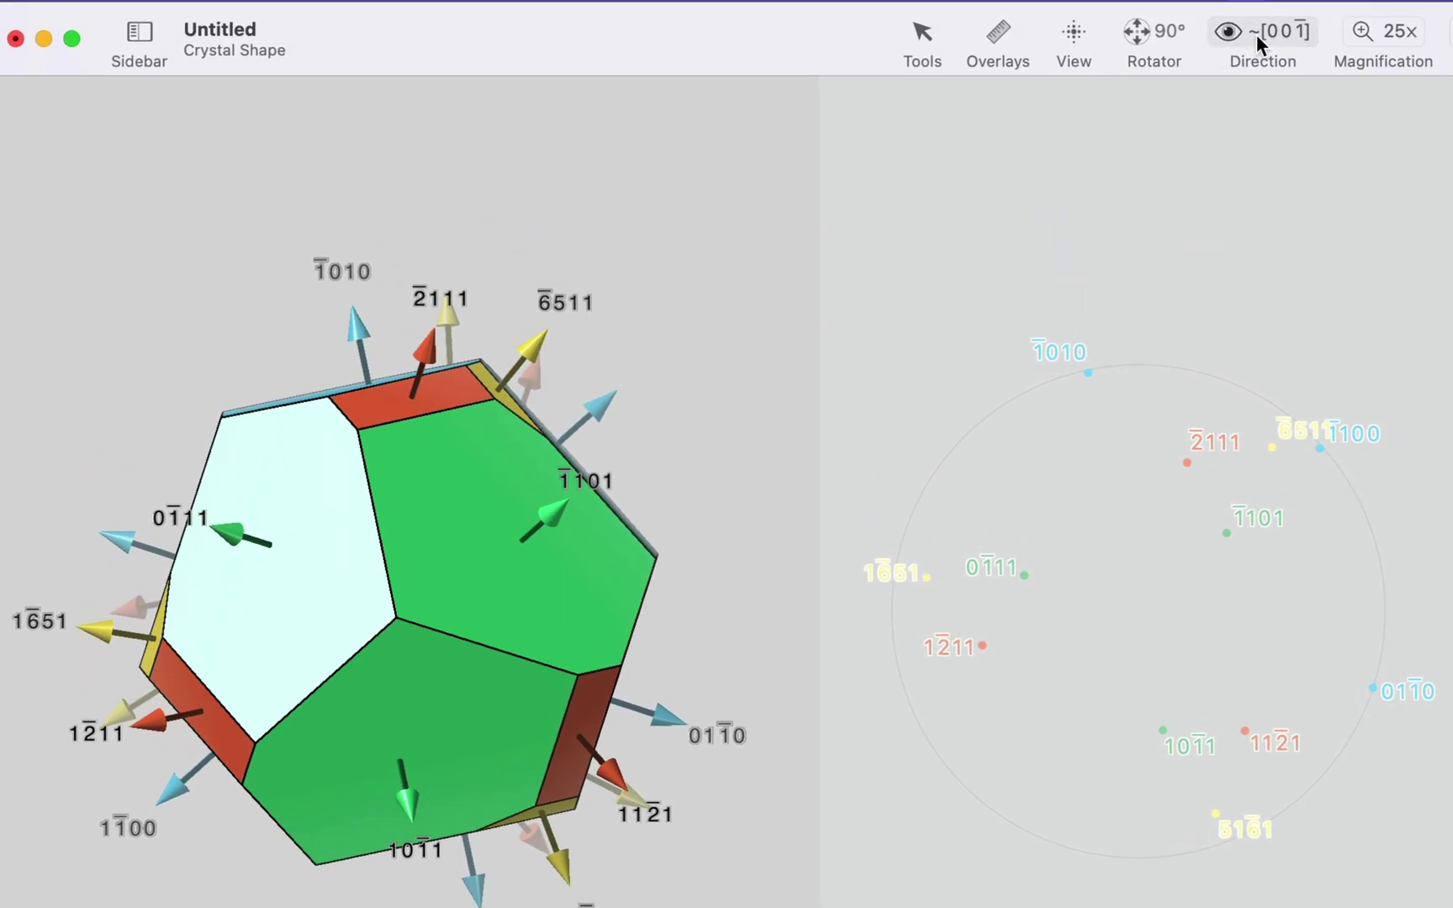
# - View the crystal along the a axis [100] and hide the face-normal arrows
pyautogui.click(1259, 32)
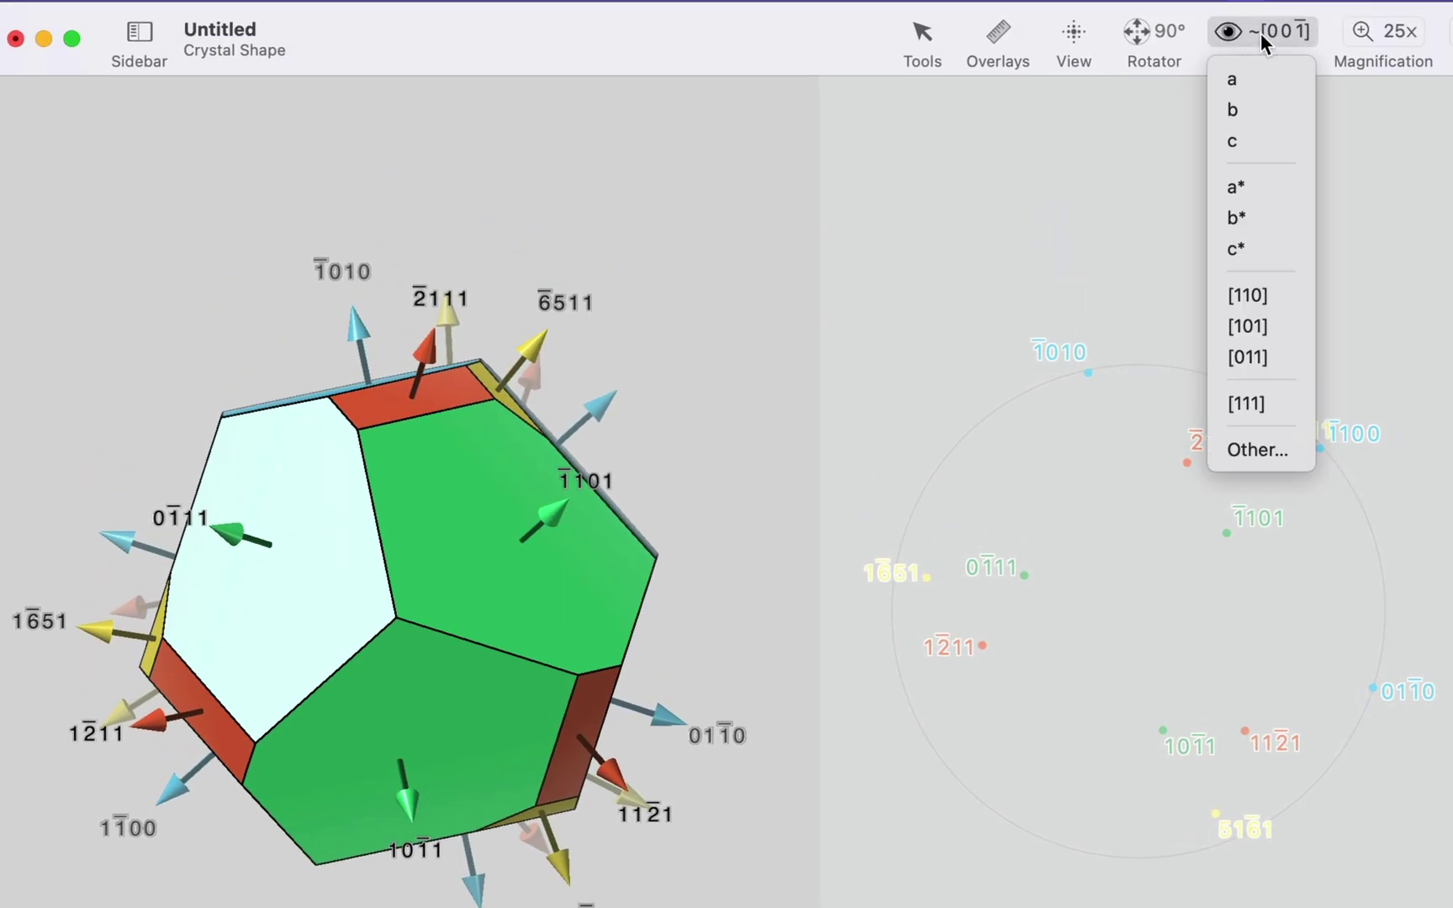
pyautogui.click(1255, 79)
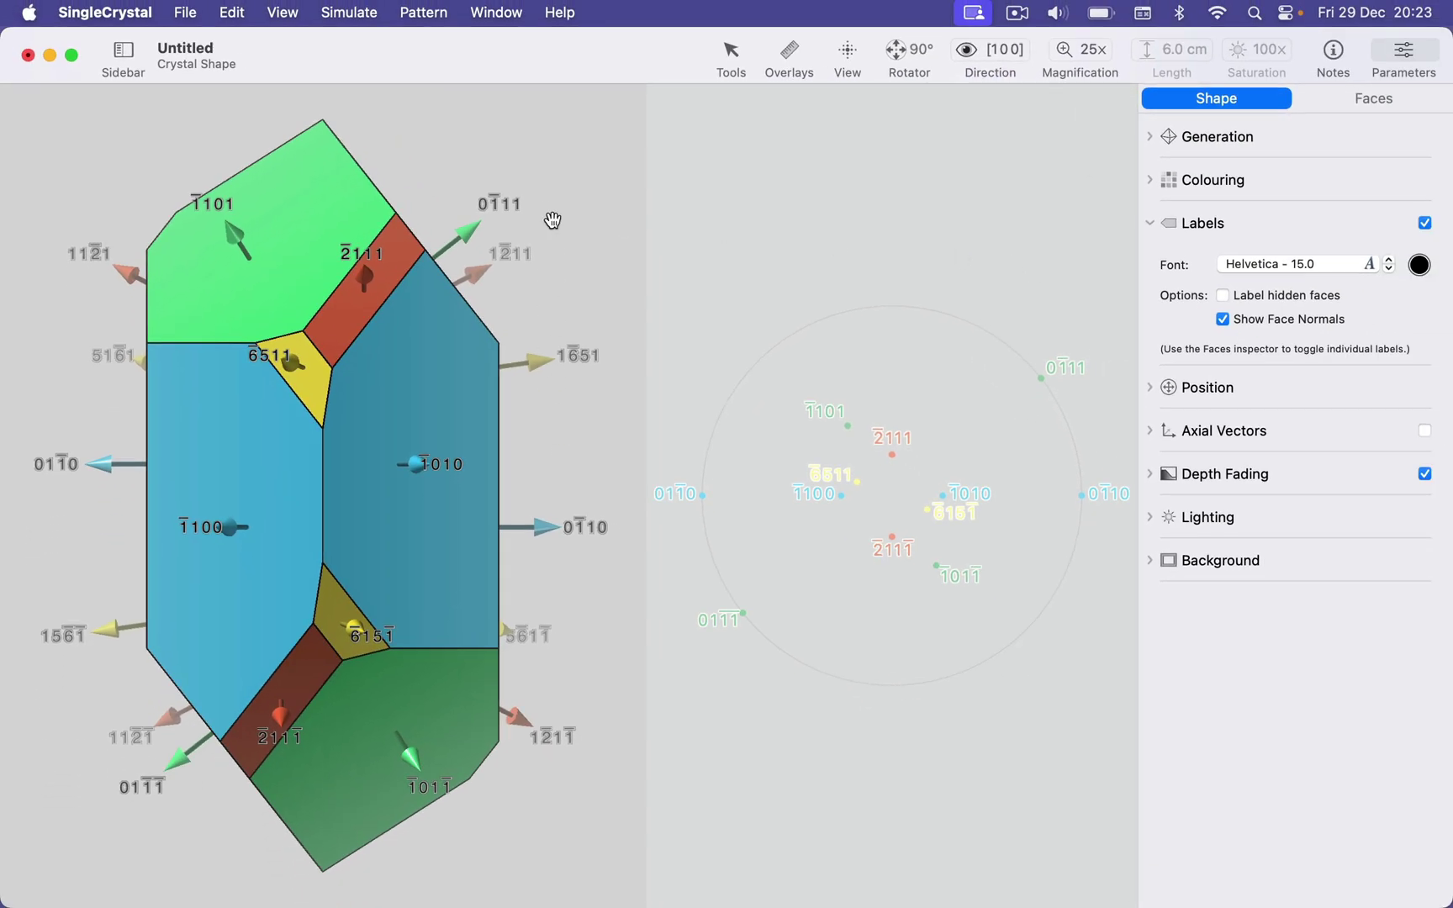
pyautogui.hscroll(-10, 548, 159)
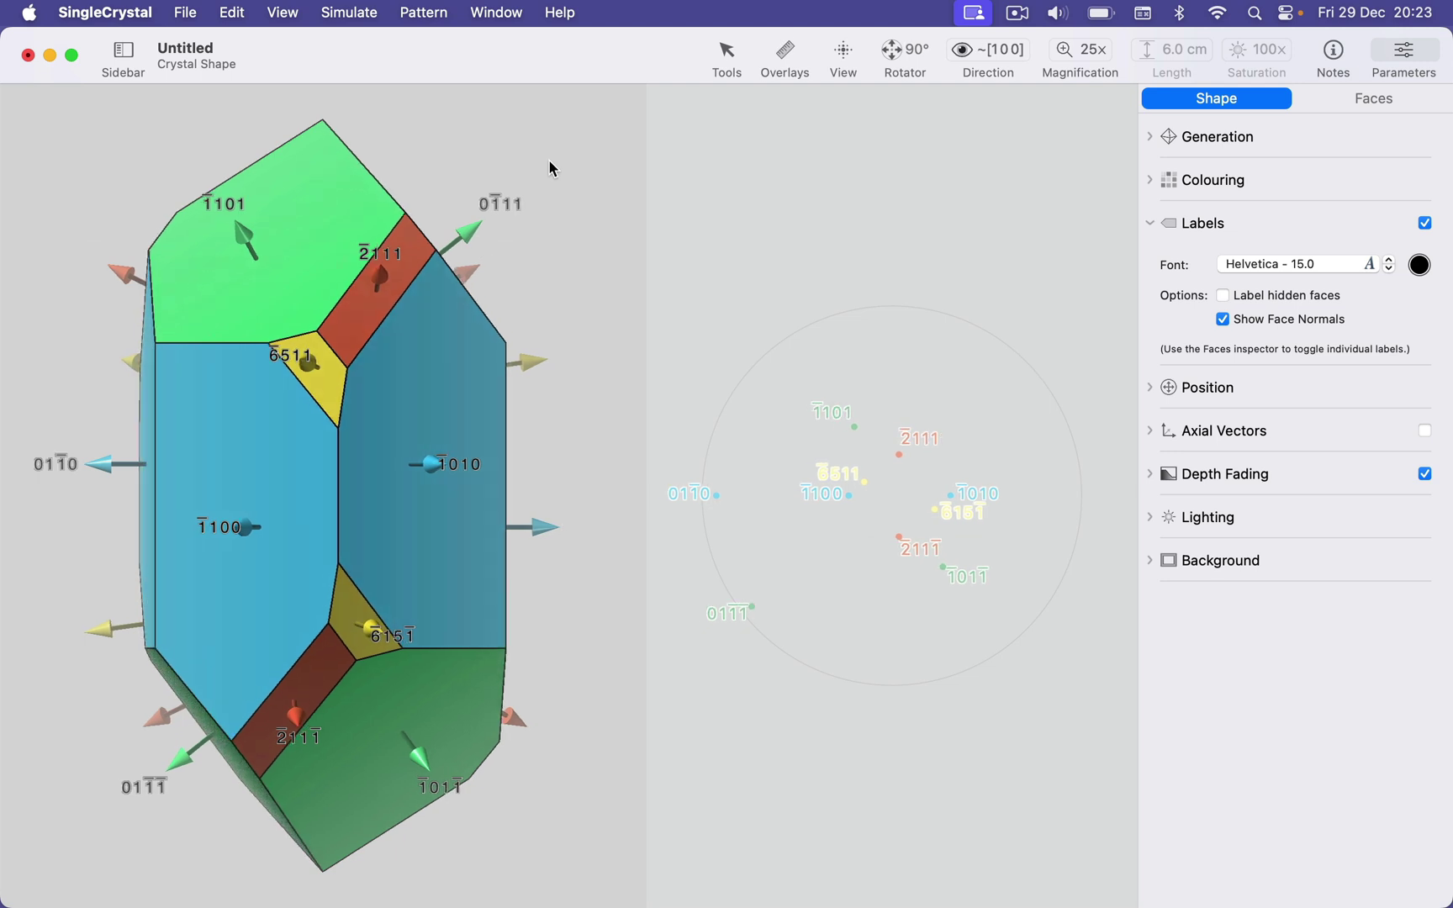
pyautogui.hscroll(-10, 549, 161)
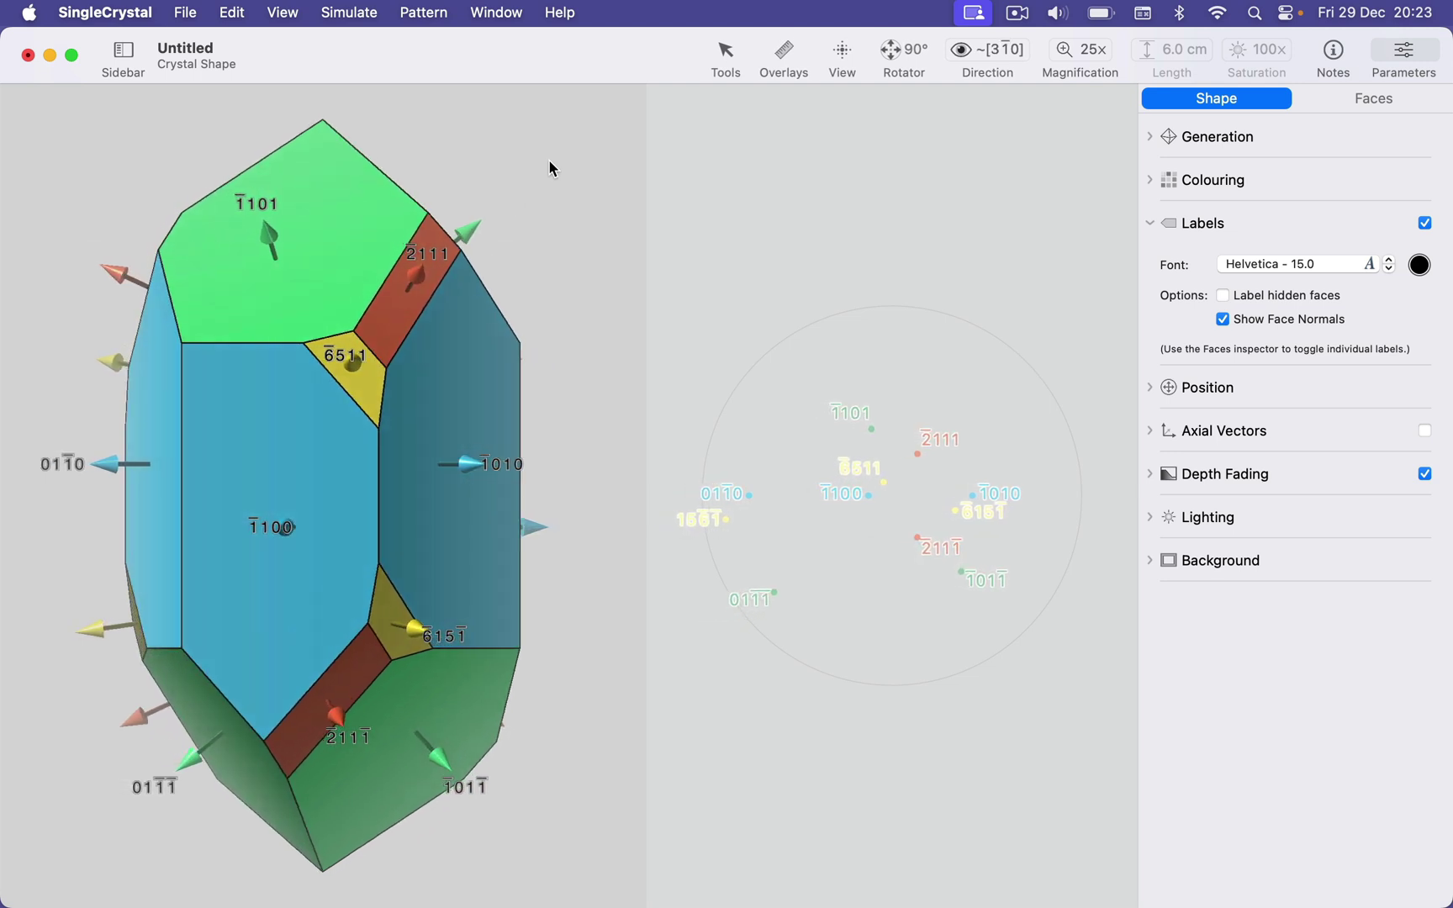
pyautogui.hscroll(-10, 548, 167)
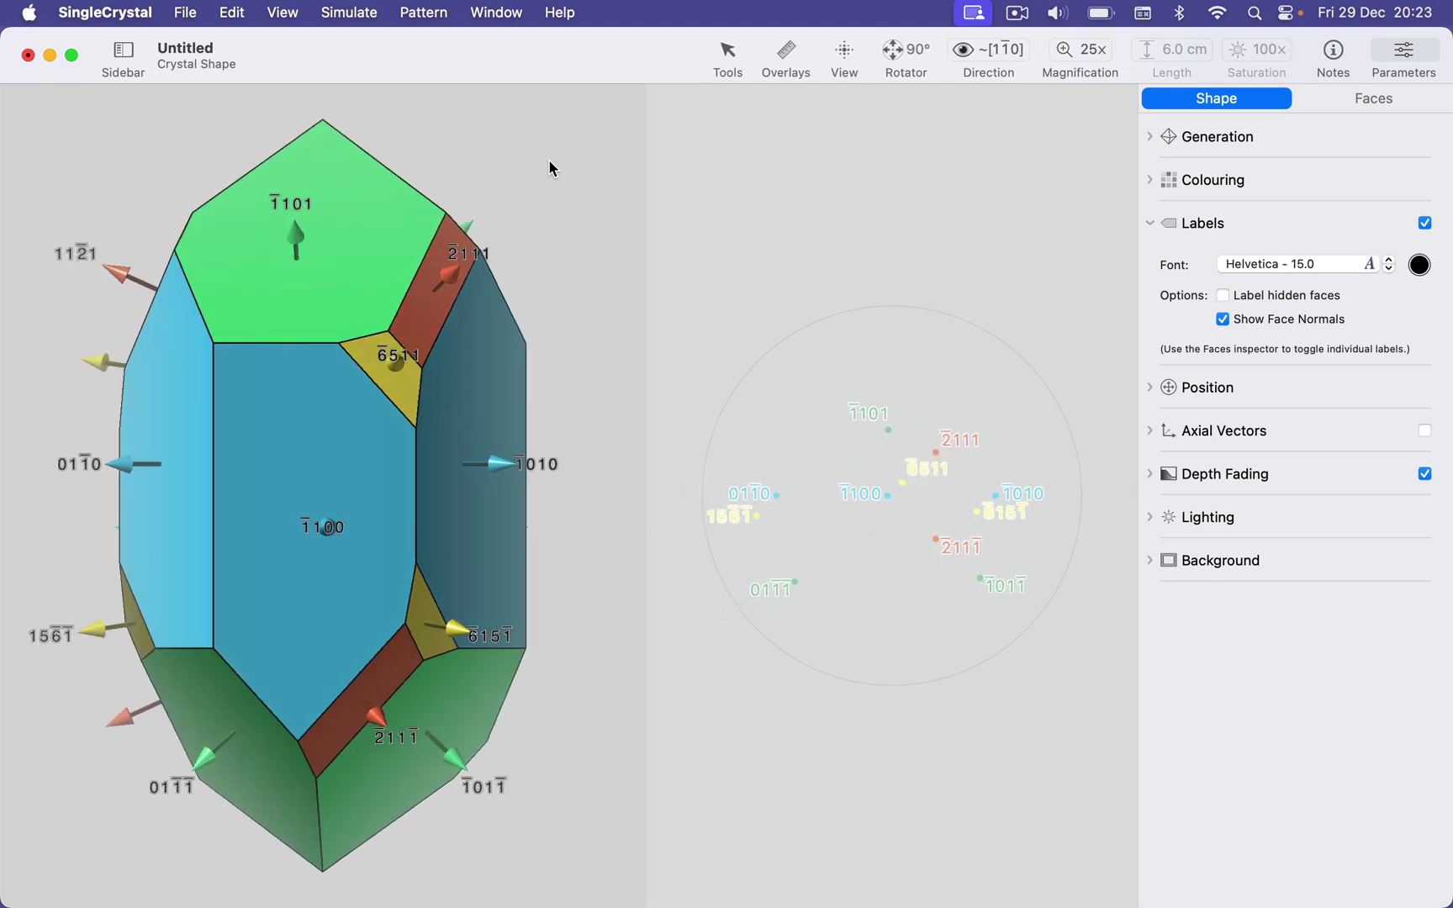
pyautogui.hscroll(-10, 549, 159)
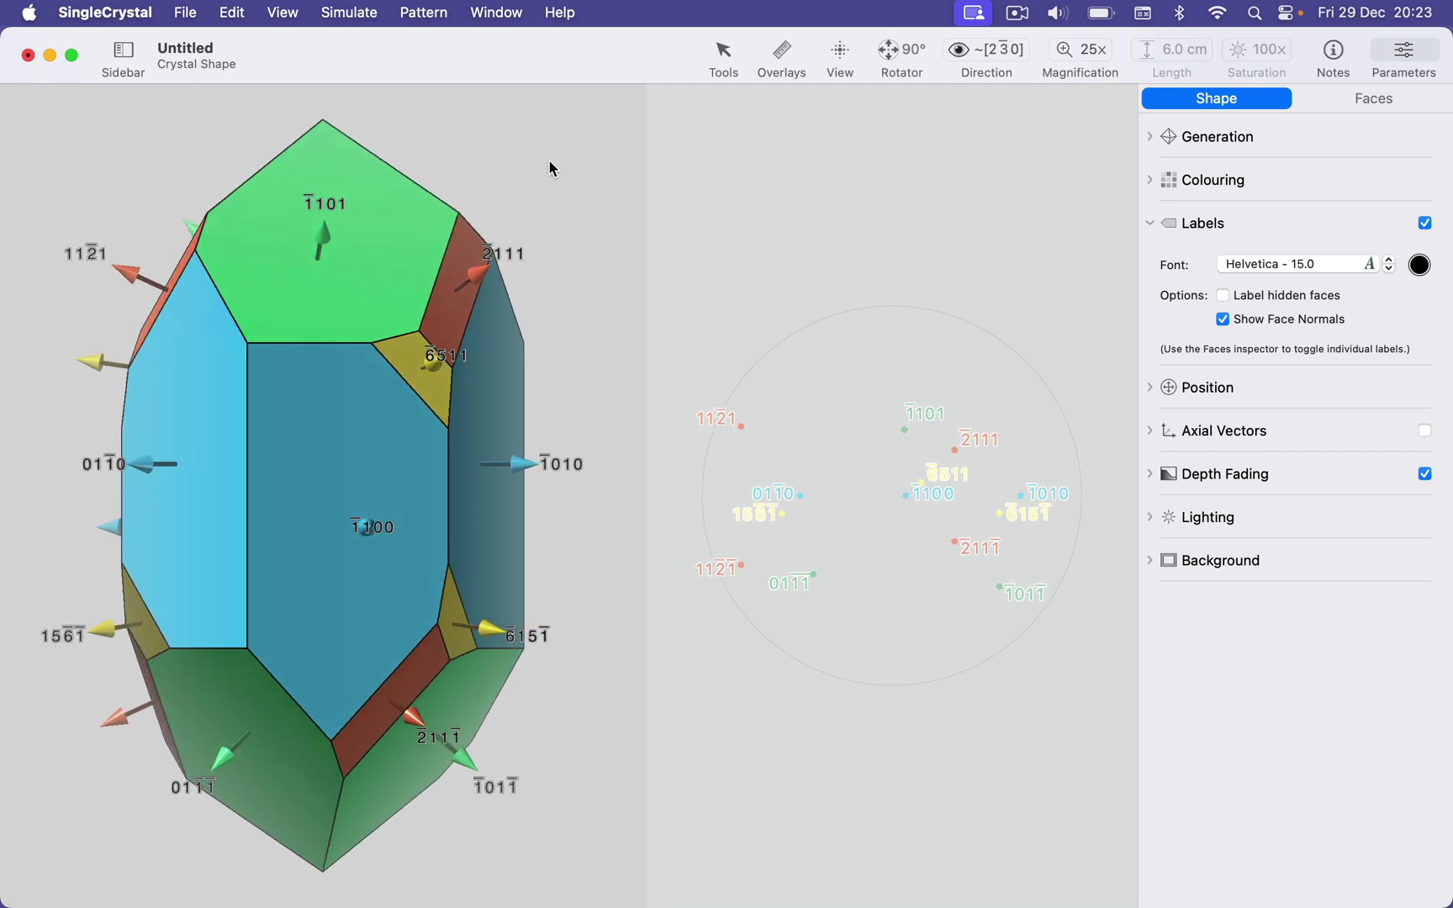
pyautogui.click(1223, 319)
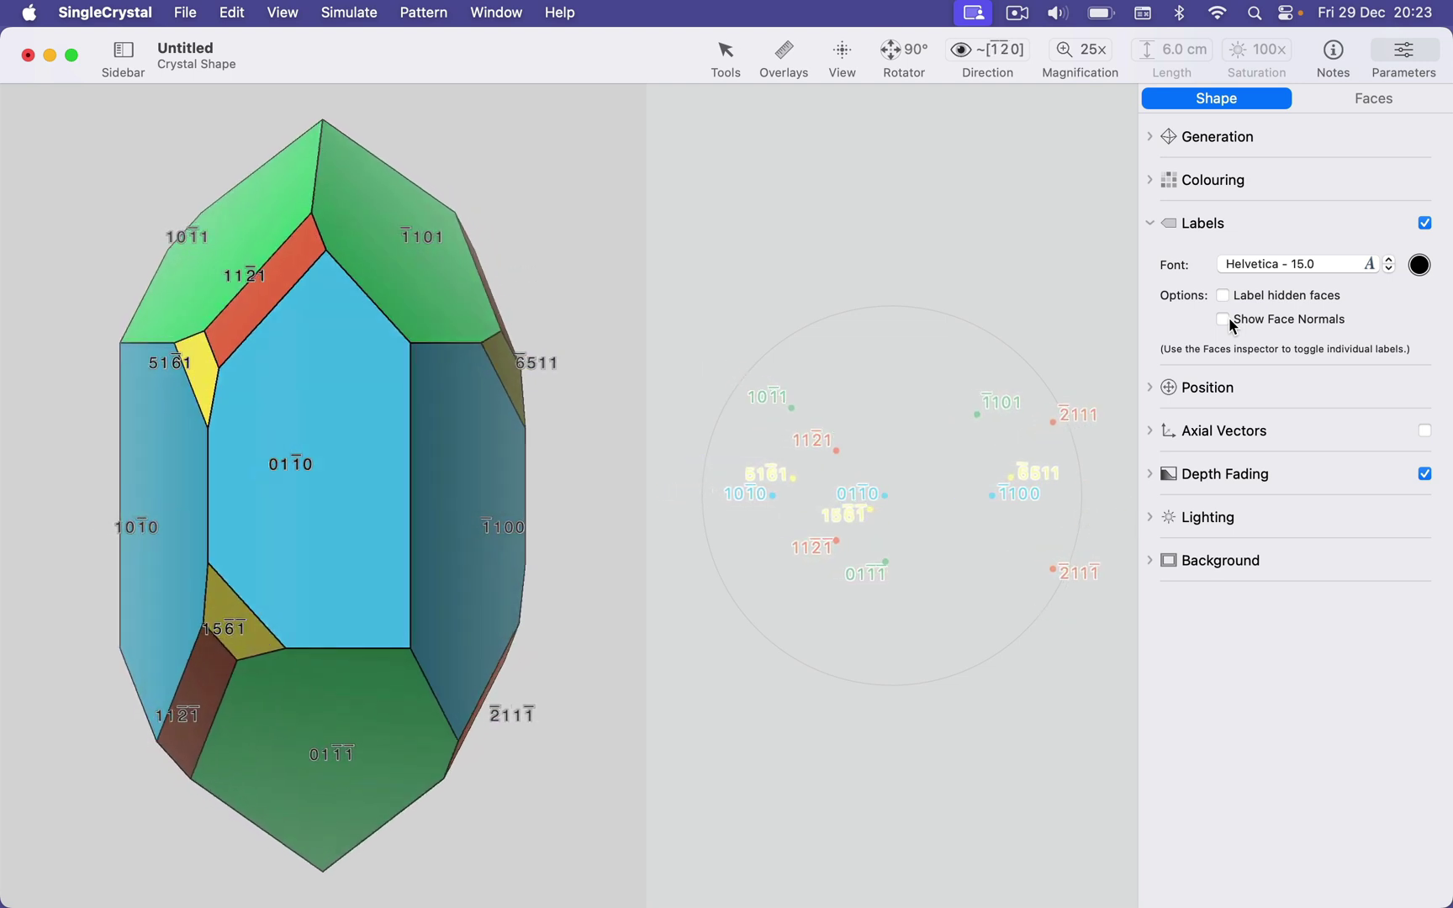
pyautogui.moveTo(583, 235); pyautogui.dragTo(583, 233)
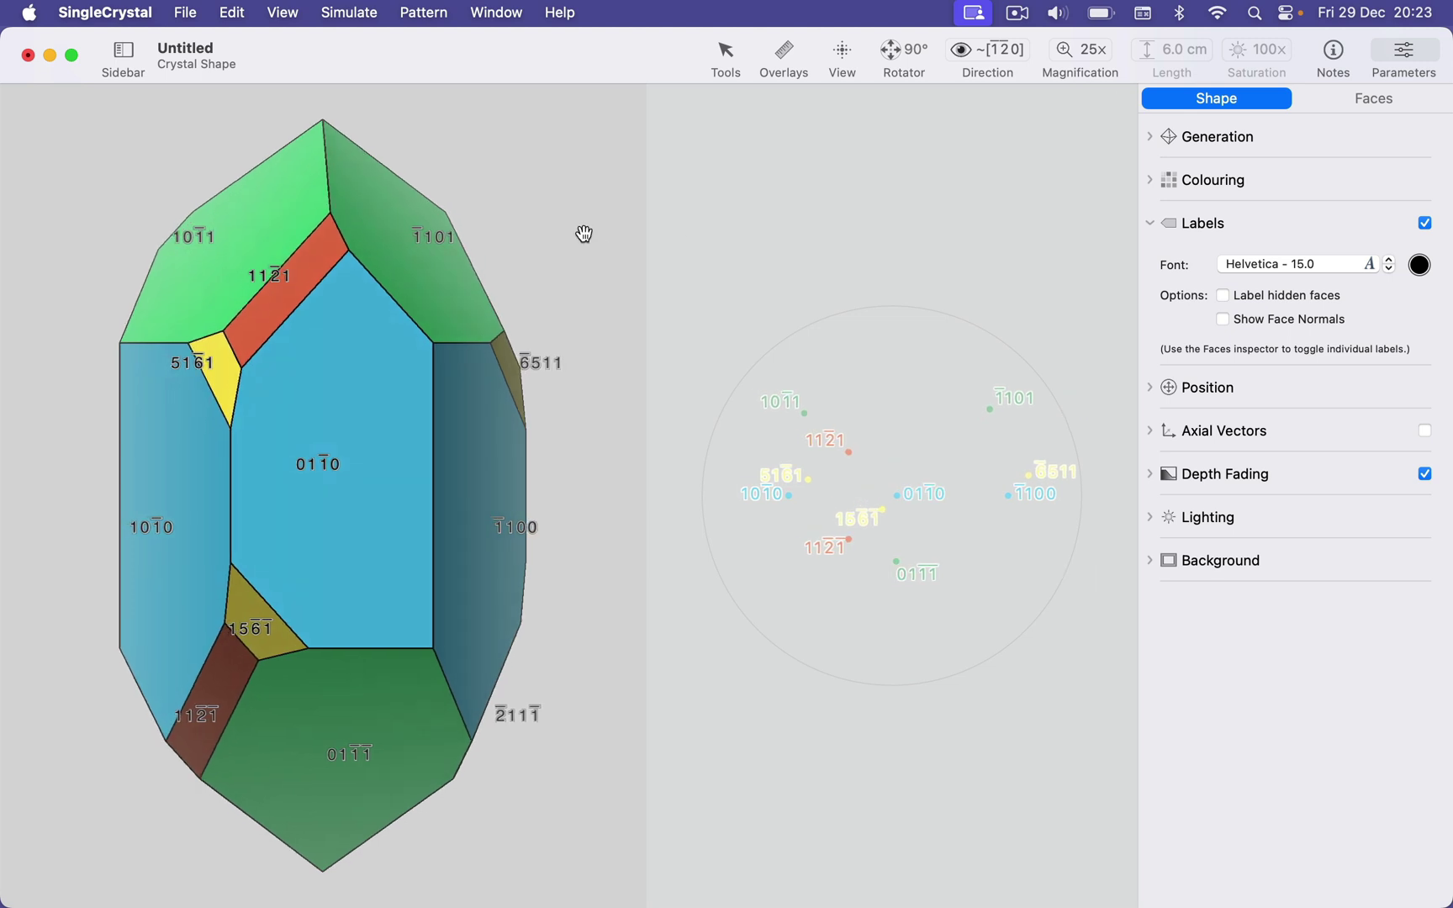
# - Shrink the stereogram to its mini overlay and close it
pyautogui.moveTo(1024, 121)
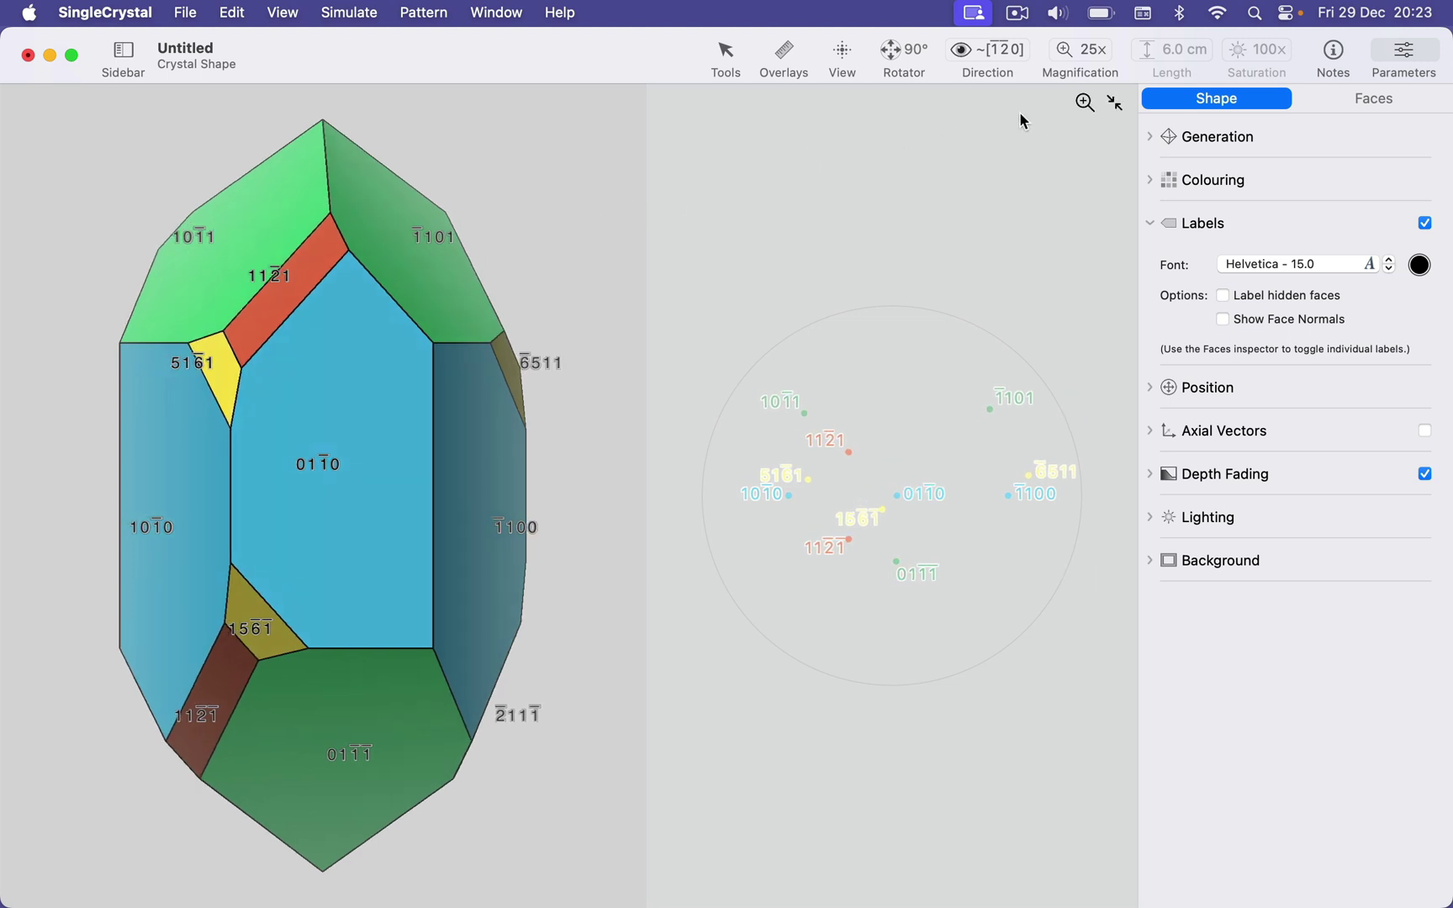
pyautogui.click(1116, 102)
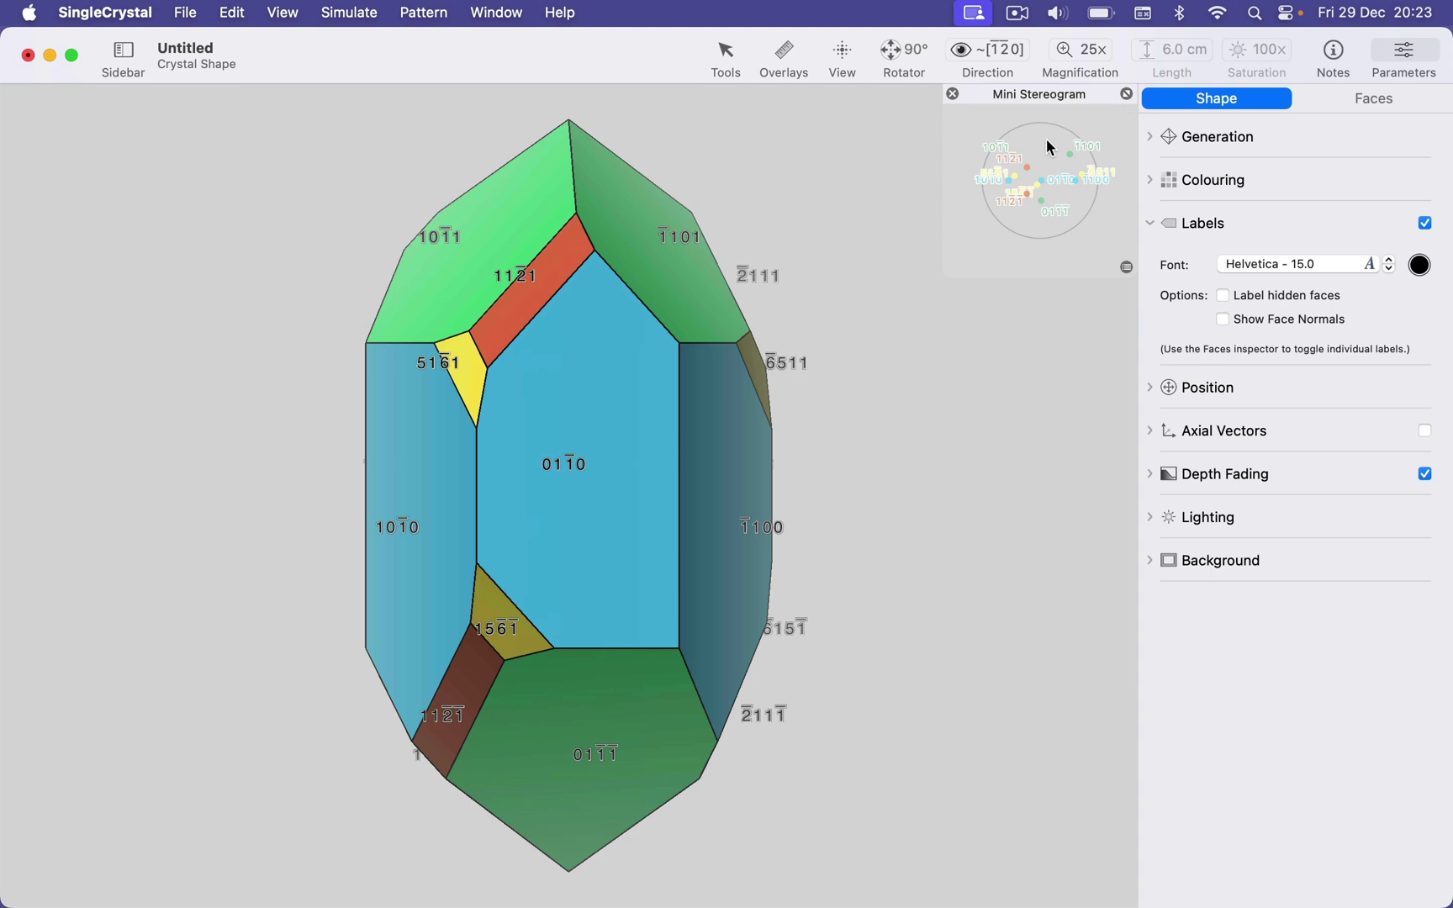
pyautogui.click(953, 94)
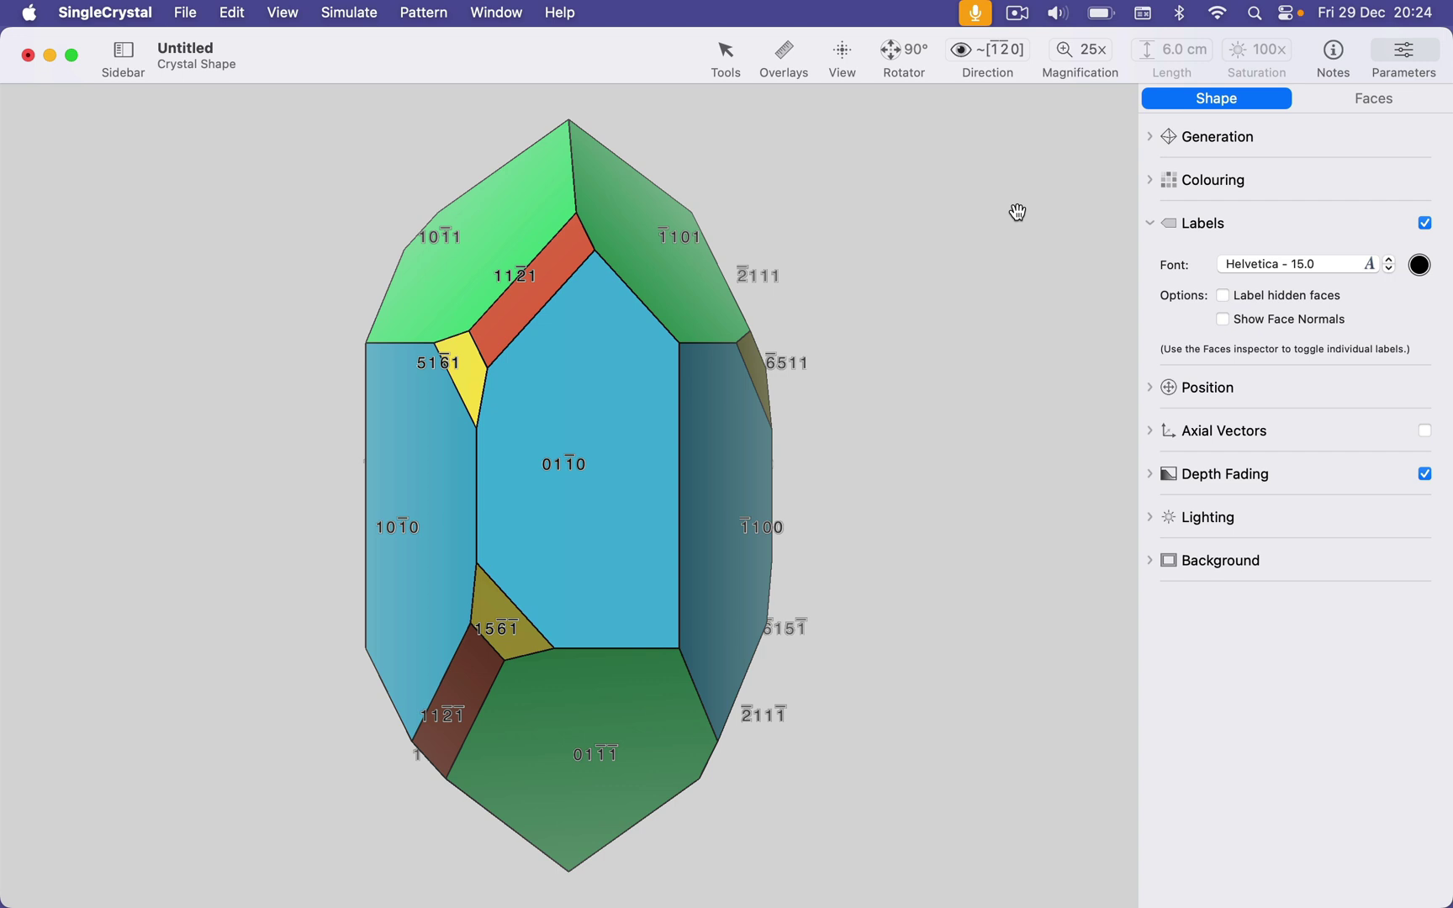
# - With the Arrow tool, inspect the (1̄101) face: 7 vertices, area 0.648, perimeter 3.159
pyautogui.click(726, 52)
pyautogui.click(726, 202)
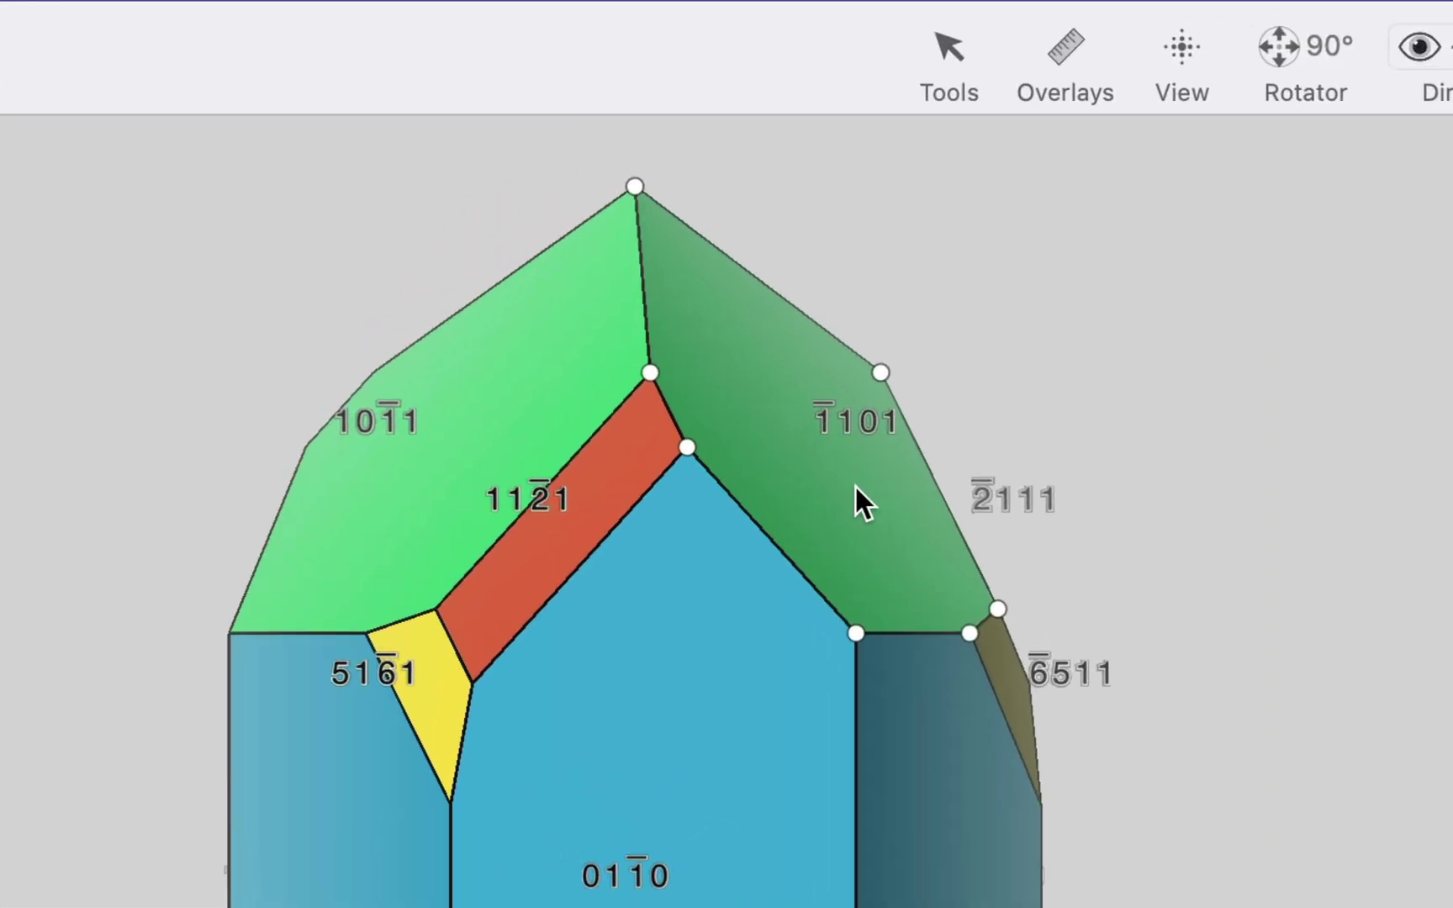
pyautogui.moveTo(679, 270)
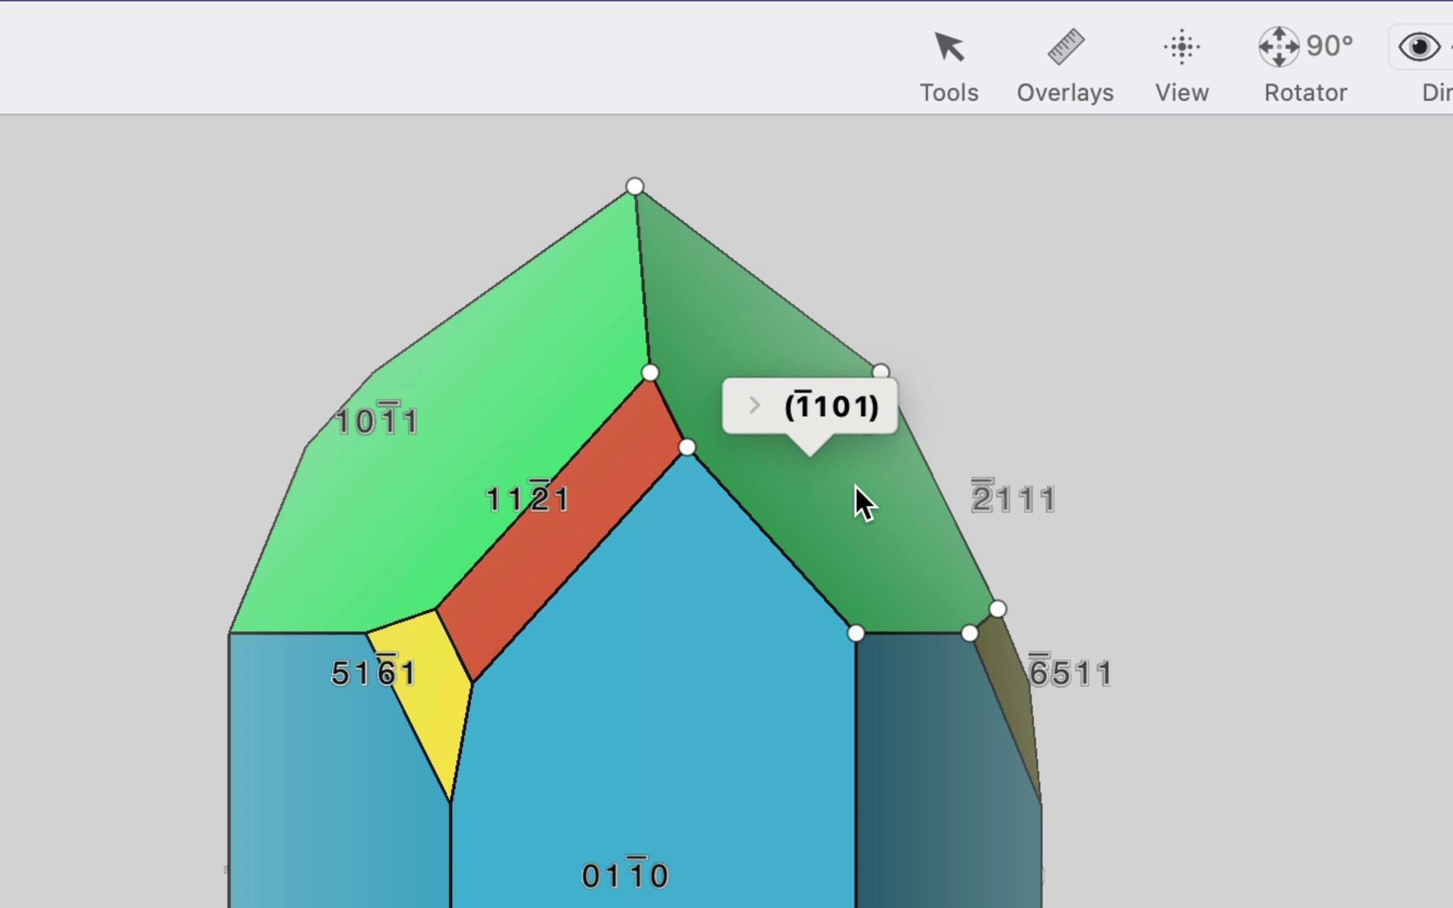
pyautogui.click(798, 406)
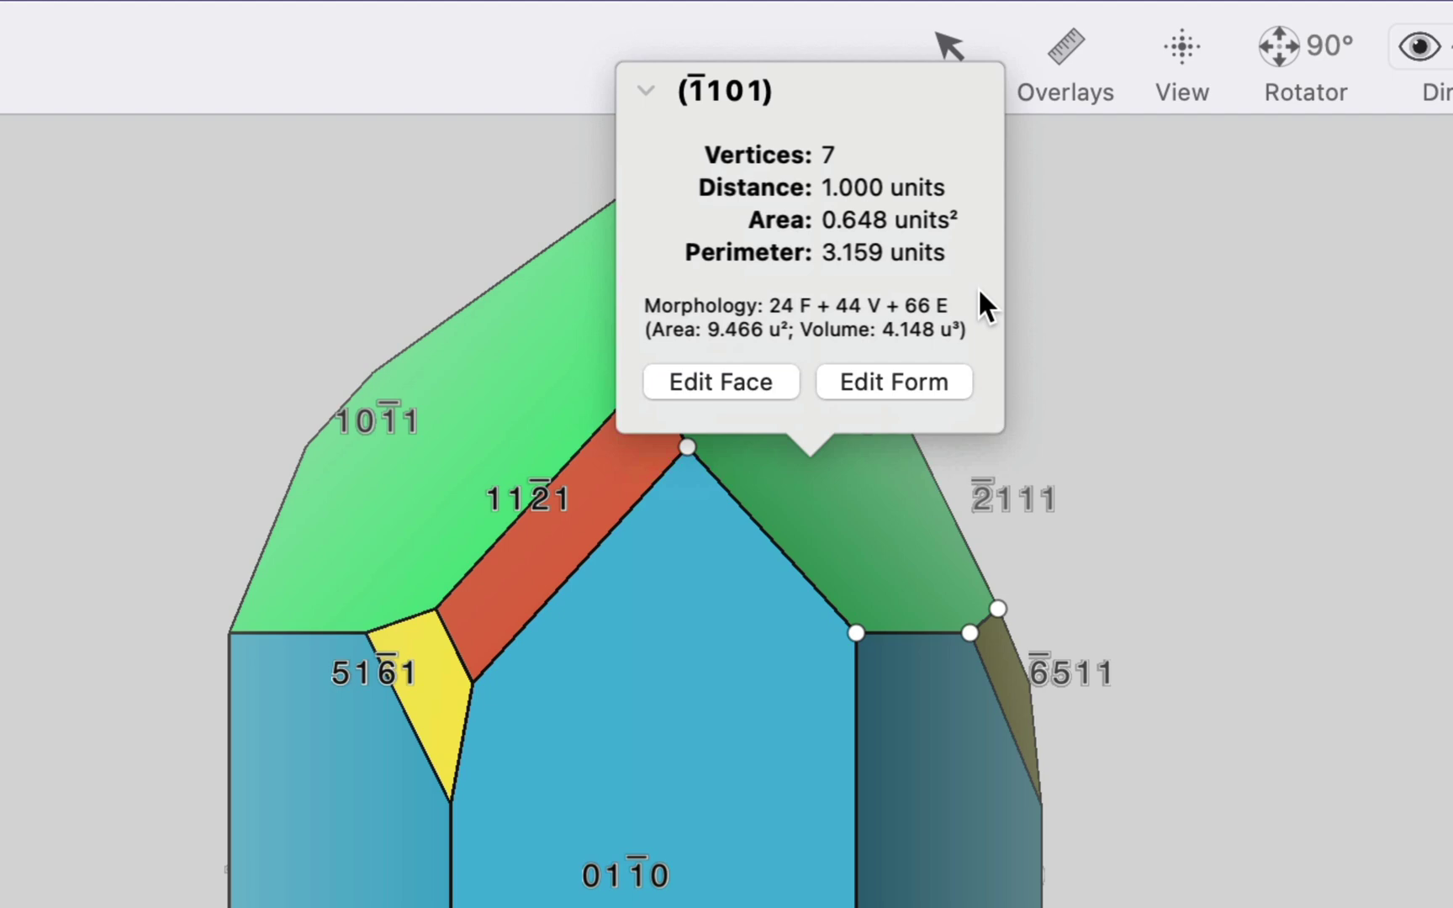
pyautogui.click(702, 82)
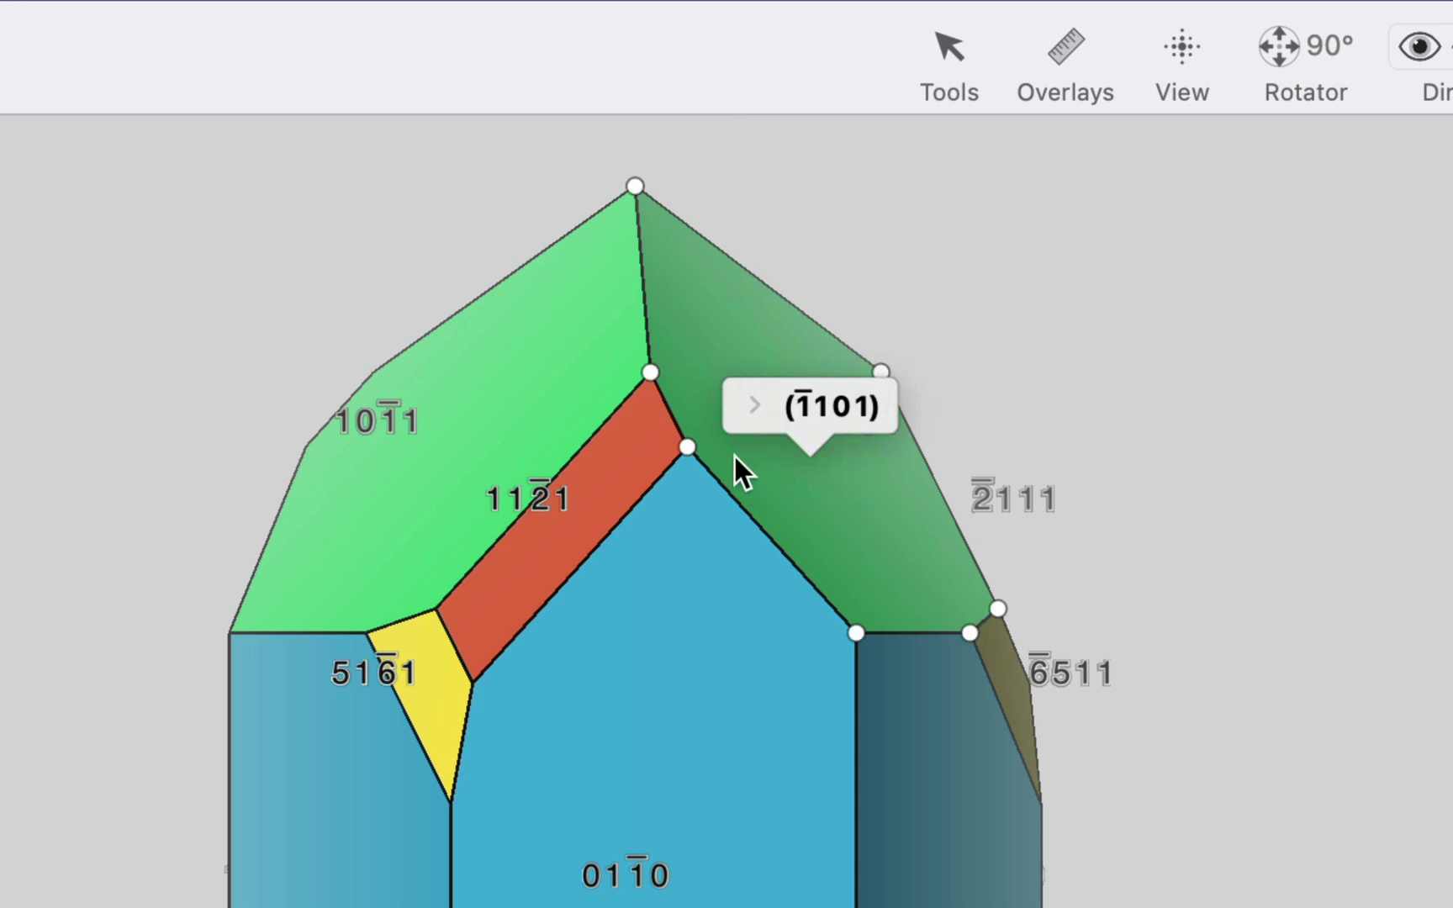
# - Measure successive face edges and their corner angles of 137.724° and 90.000°
pyautogui.click(687, 447)
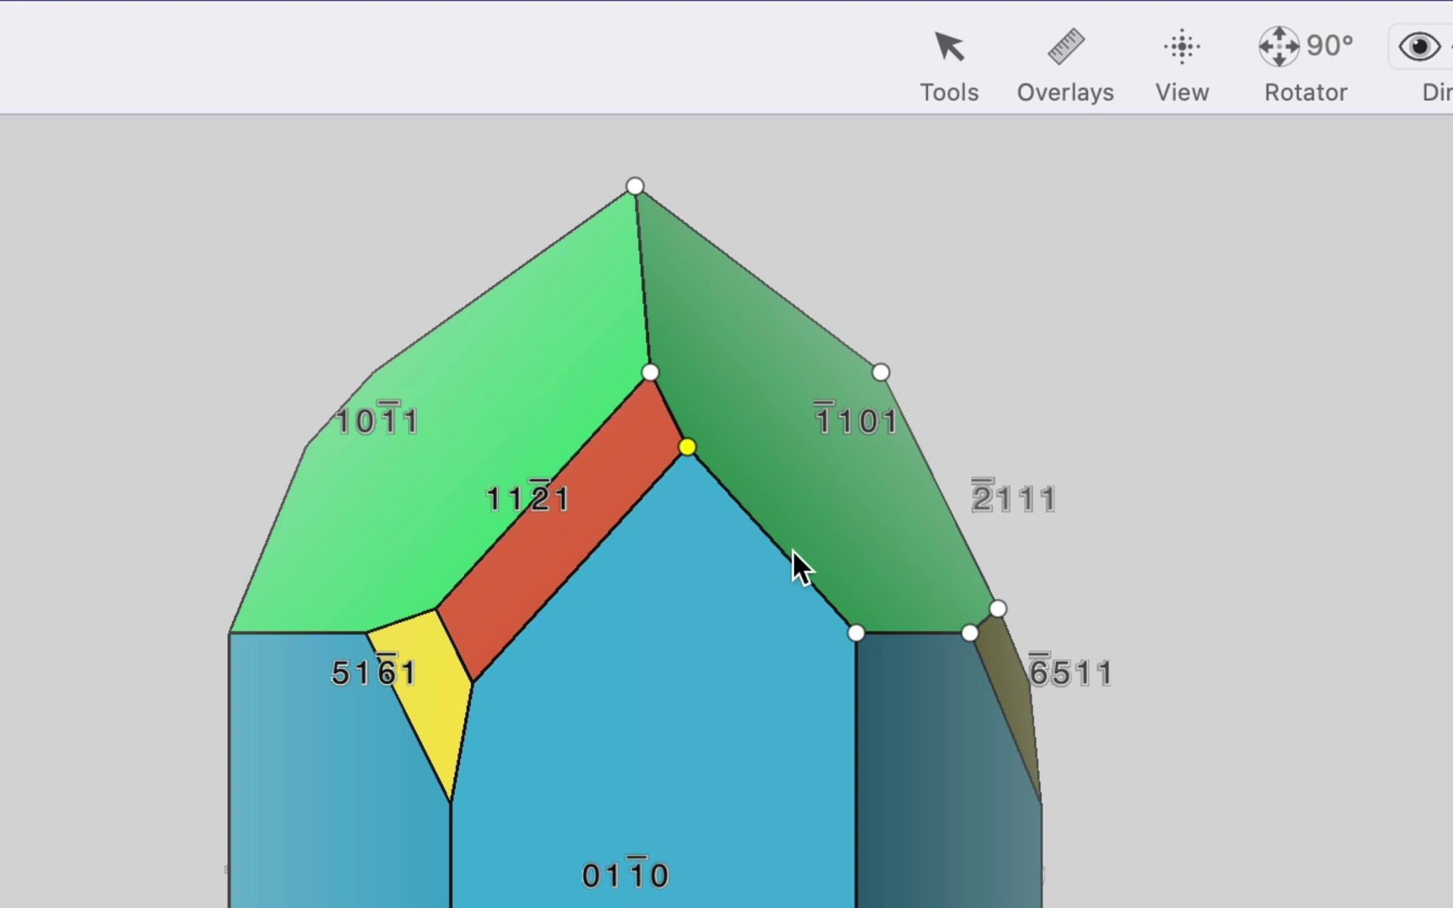
pyautogui.click(856, 632)
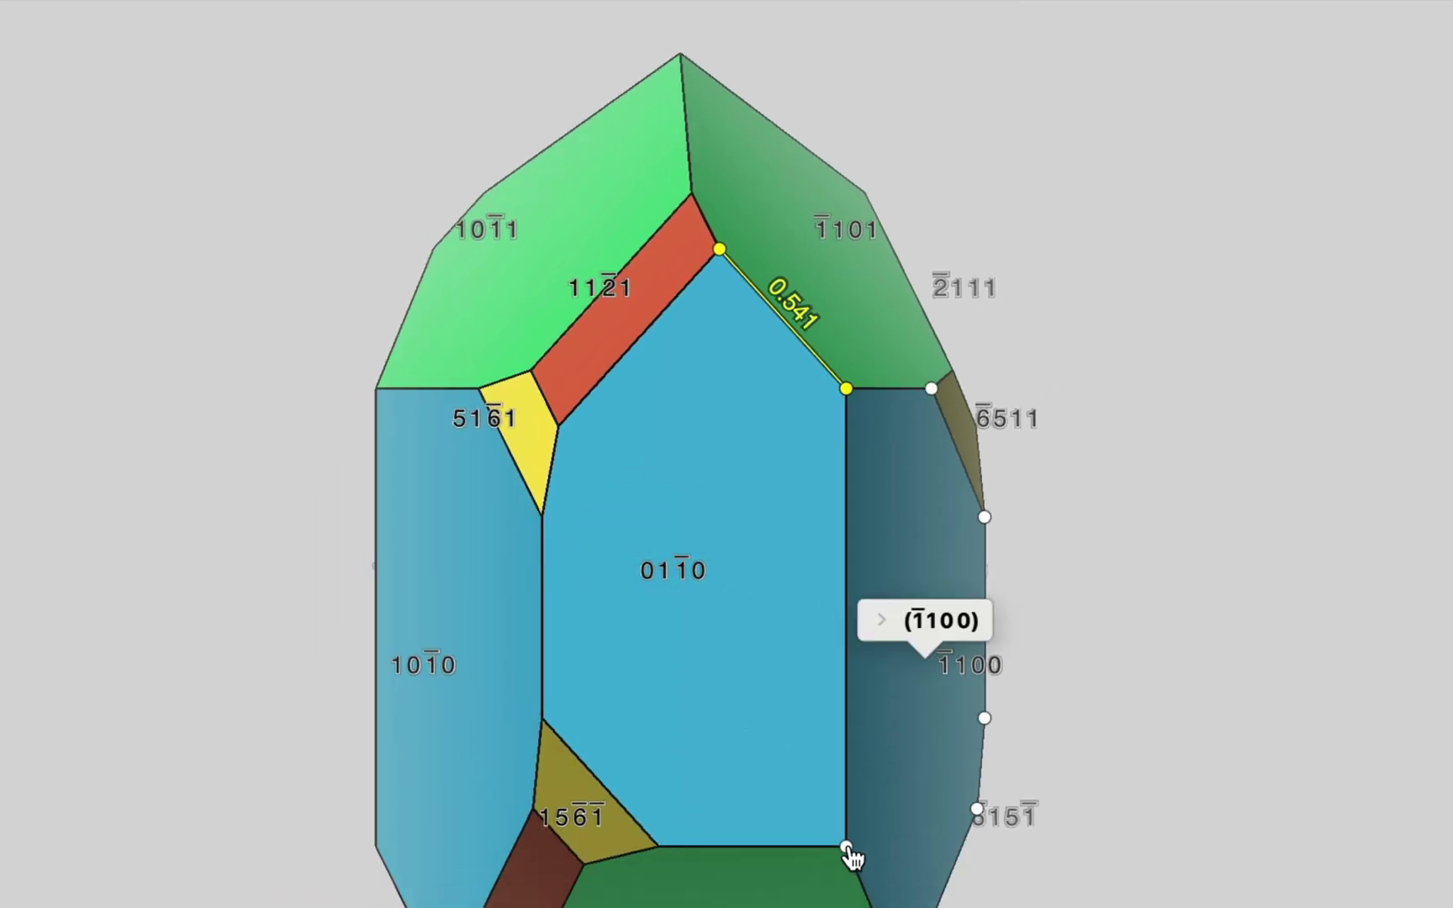
pyautogui.click(846, 845)
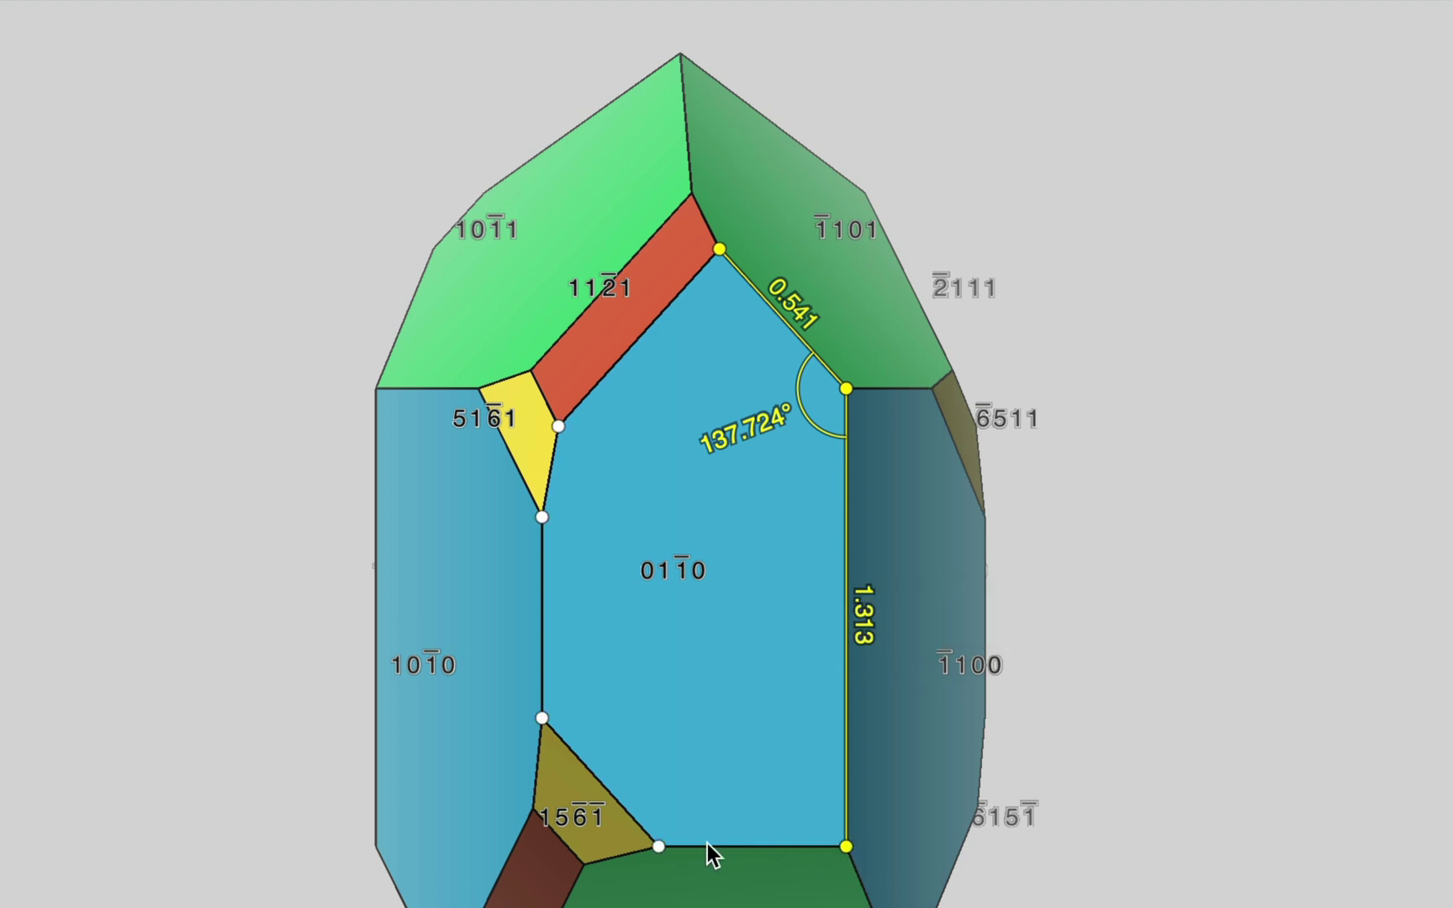
pyautogui.click(659, 845)
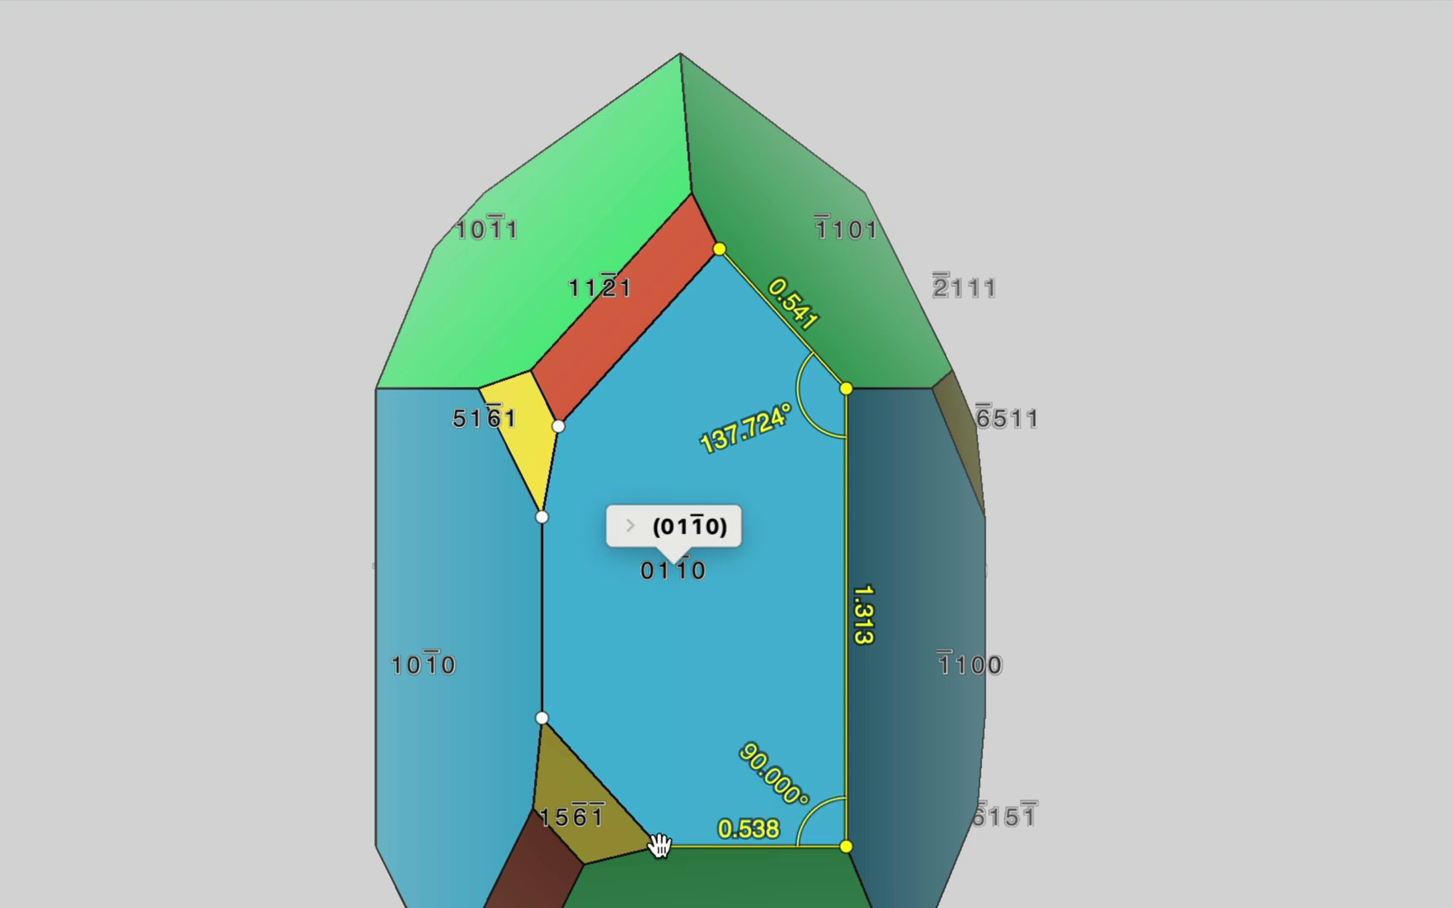
# - Measure the 66.868° interfacial angle between faces 1̄101 and 01̄10
pyautogui.click(844, 276)
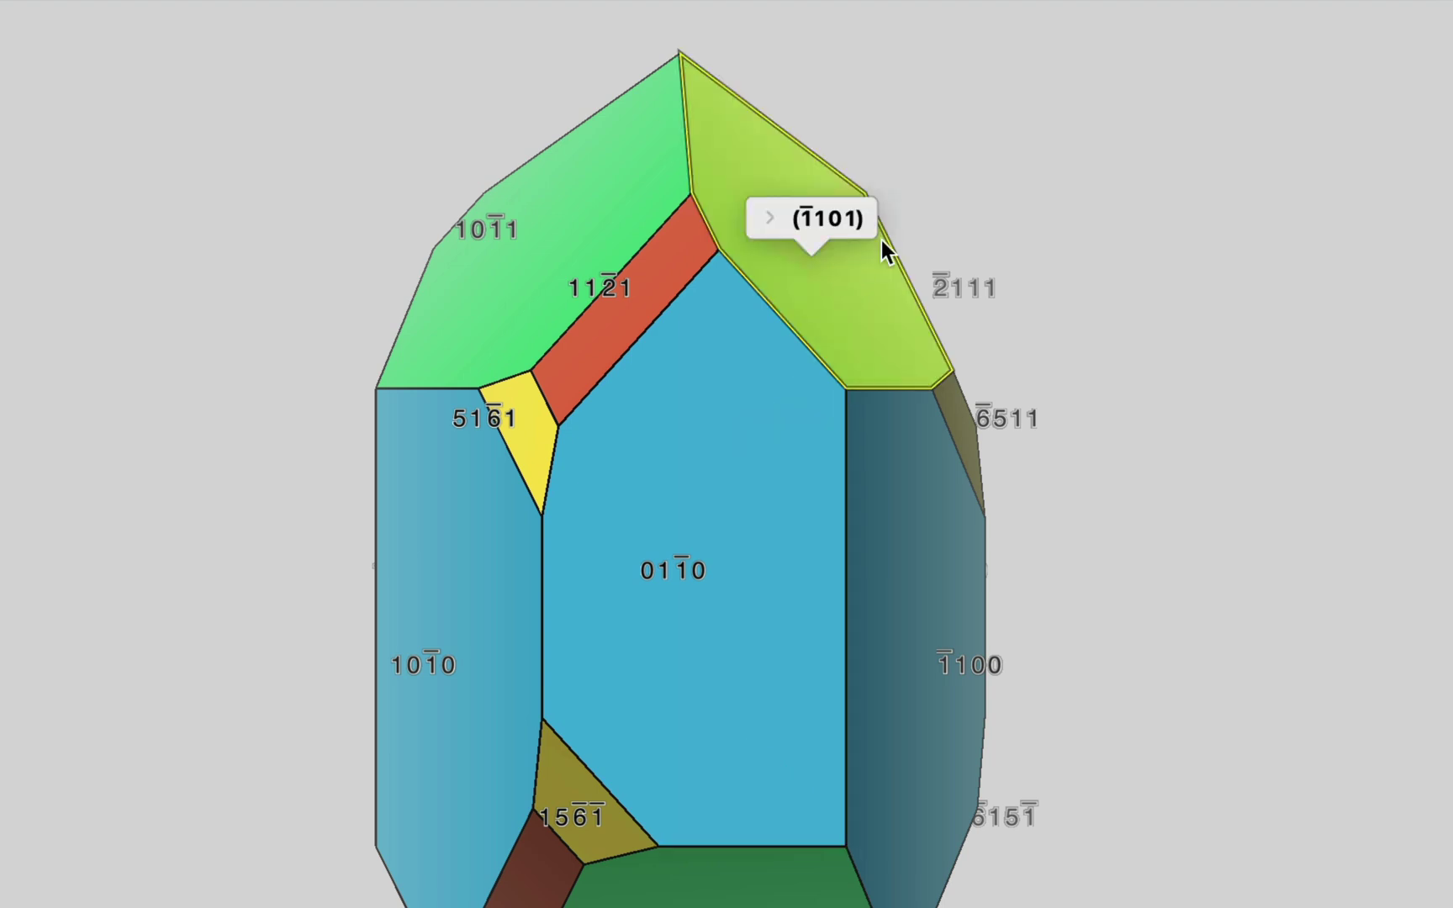
pyautogui.click(732, 470)
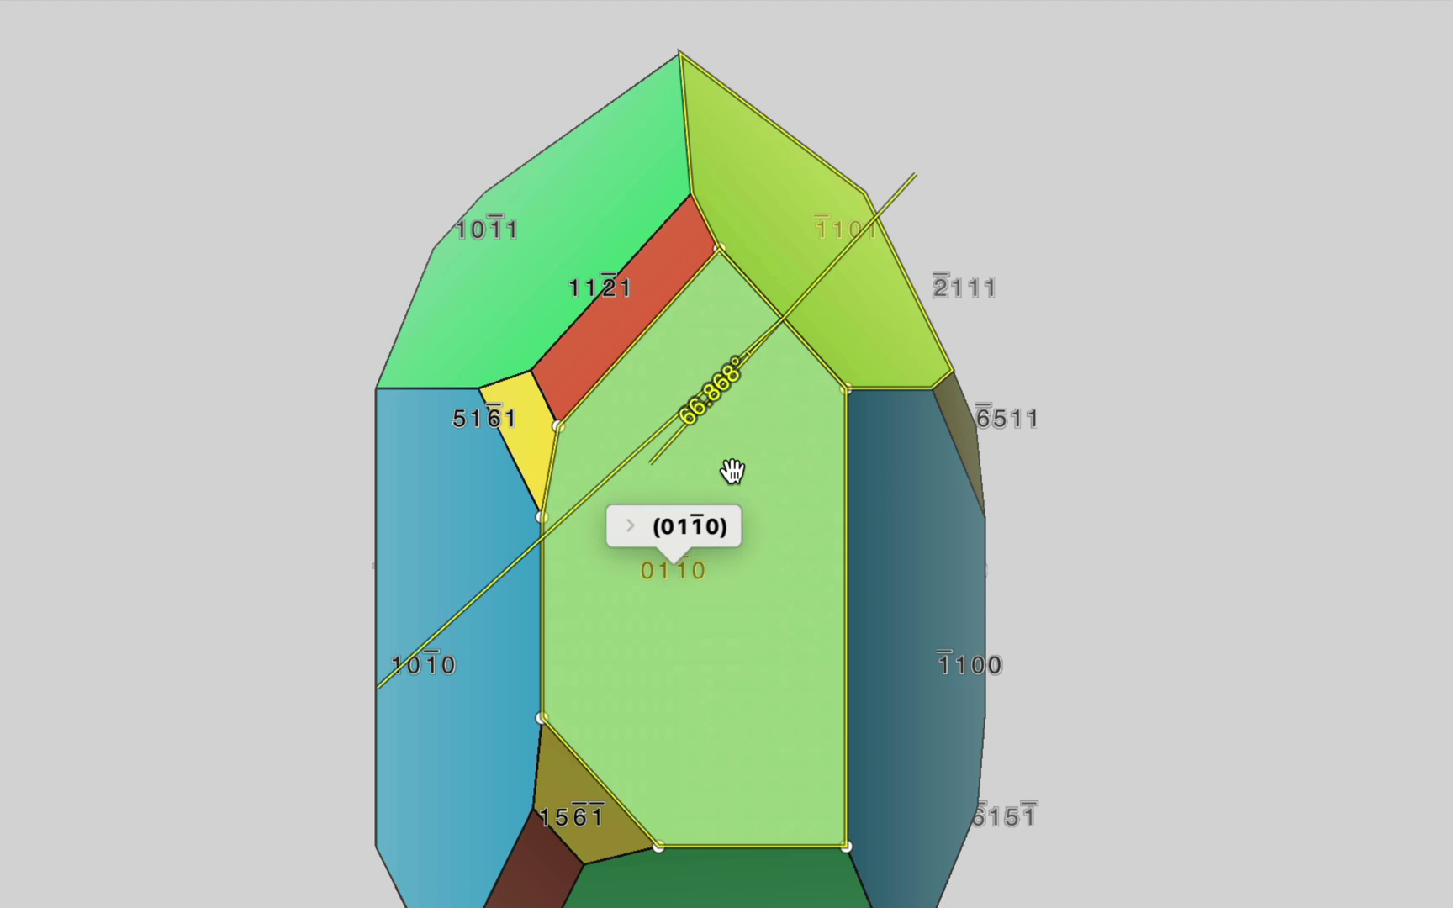
pyautogui.moveTo(732, 471); pyautogui.dragTo(732, 470)
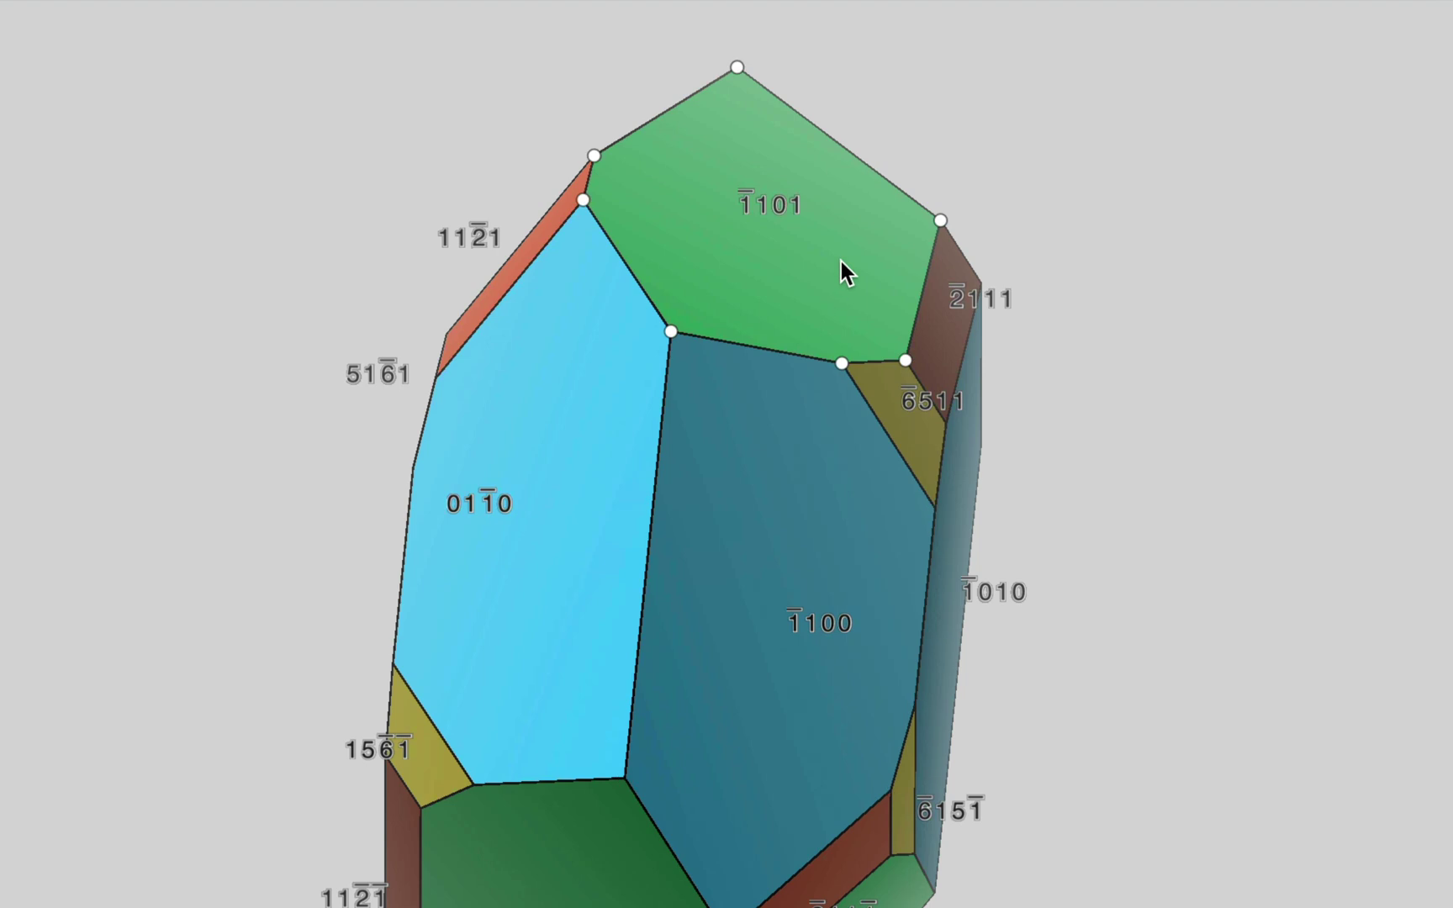
pyautogui.click(841, 261)
pyautogui.click(623, 443)
pyautogui.click(722, 298)
pyautogui.click(632, 376)
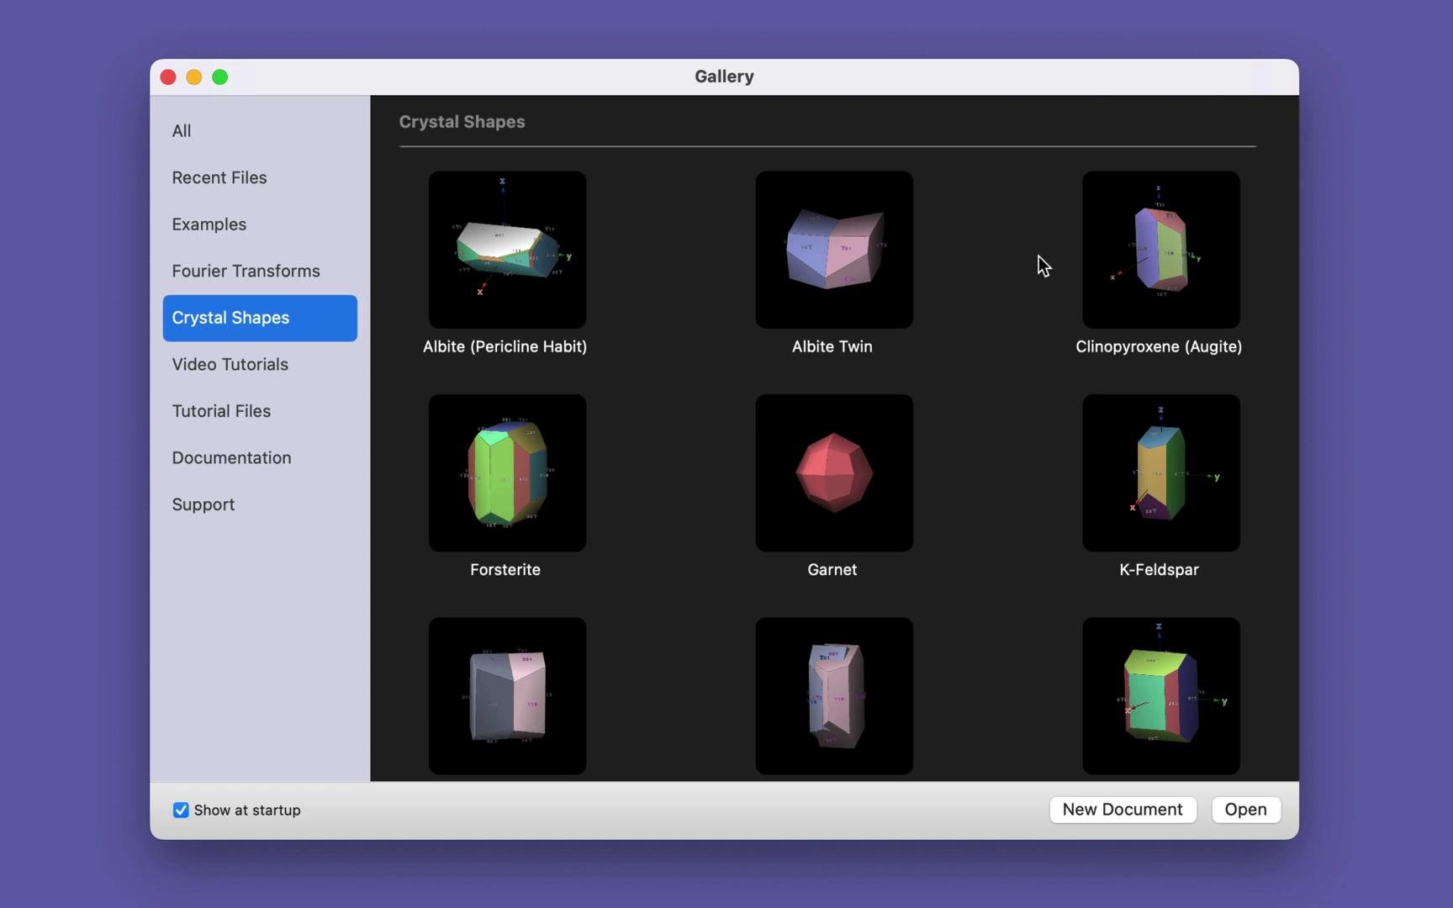
# - Scroll the Crystal Shapes gallery and select the Quartz (Left and Right) thumbnail
pyautogui.scroll(-4, 1007, 484)
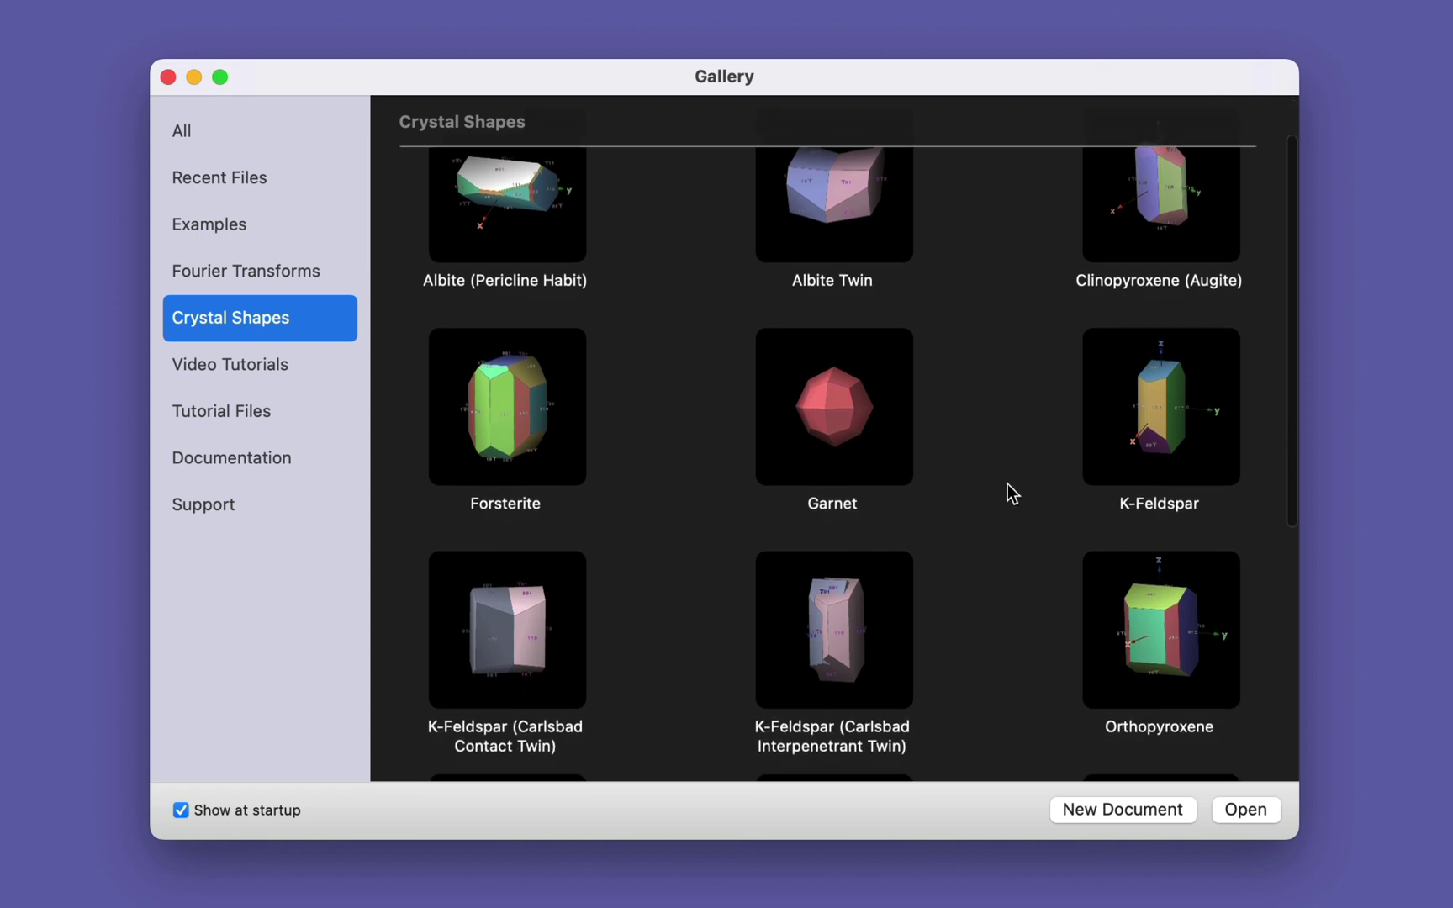
pyautogui.scroll(-8, 1009, 492)
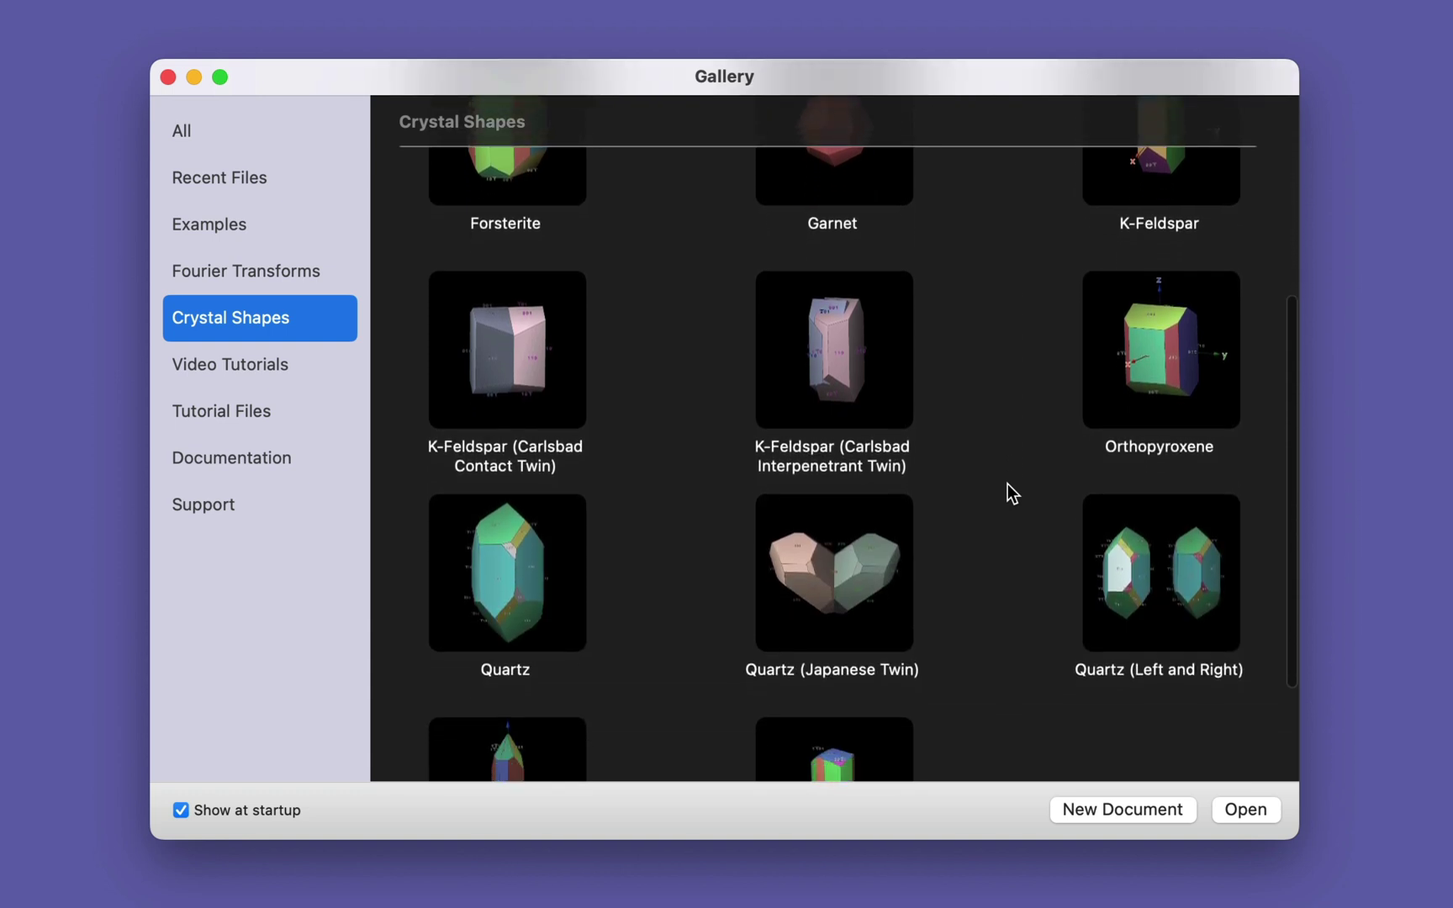
pyautogui.scroll(-2, 1006, 492)
pyautogui.click(1160, 488)
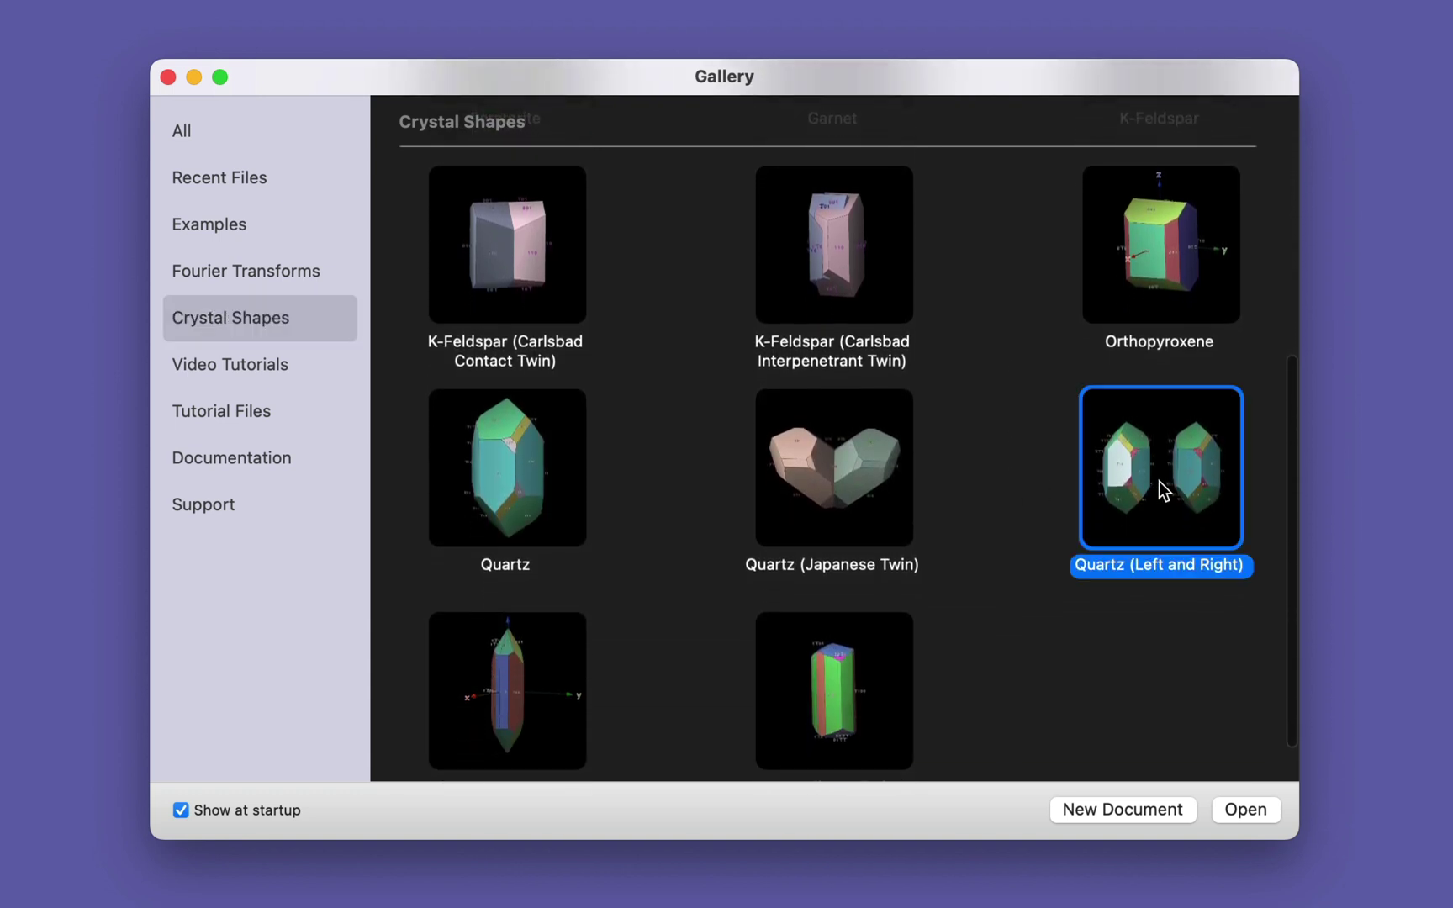
# - Open Quartz (Left and Right), view each handed crystal alone, then both side by side
pyautogui.doubleClick(1160, 487)
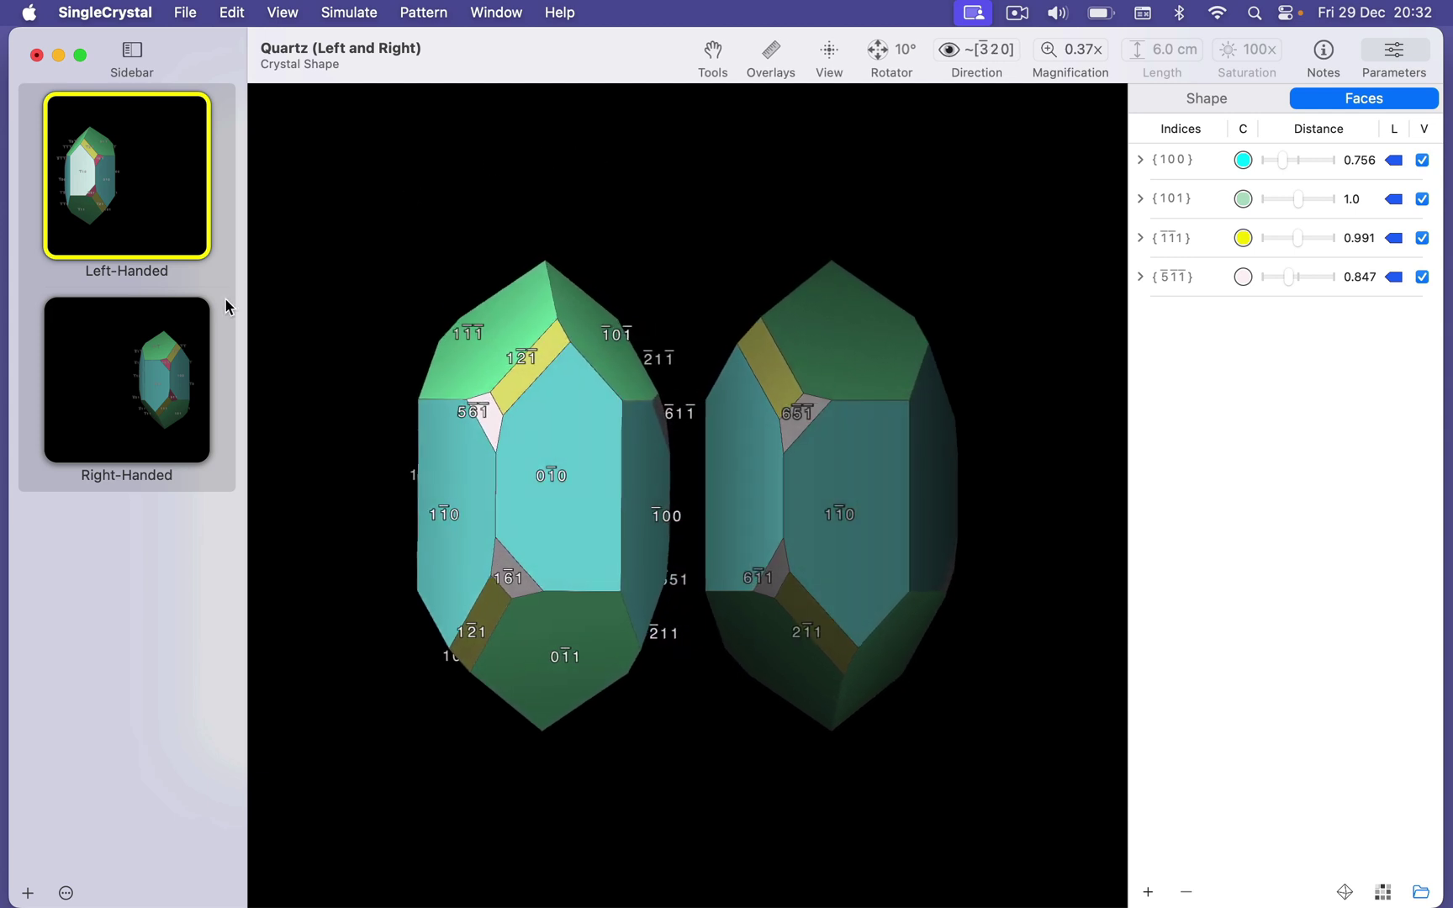
pyautogui.moveTo(154, 361)
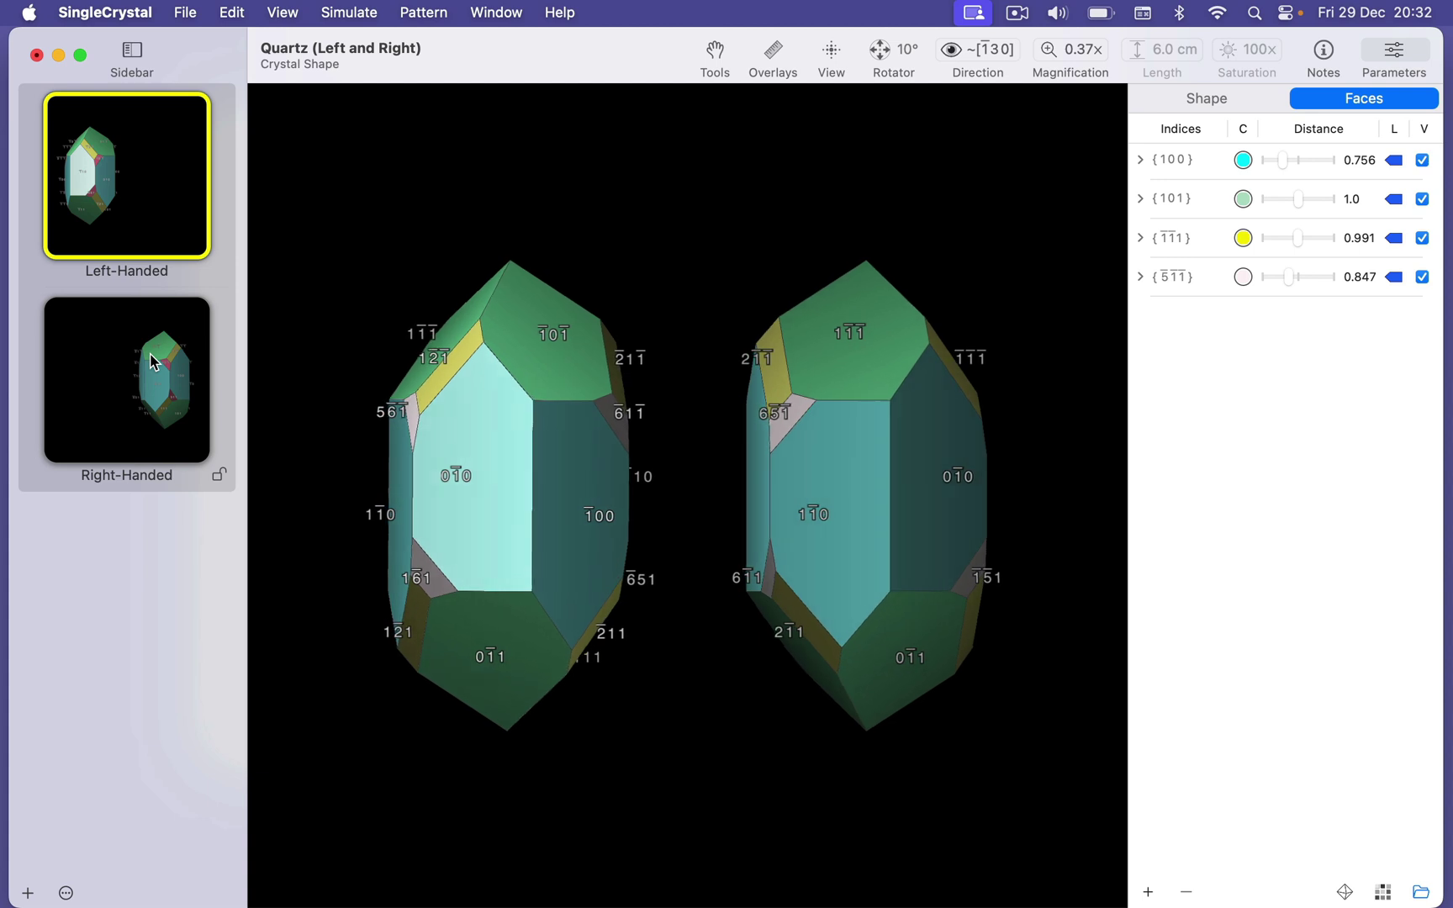
pyautogui.click(154, 363)
pyautogui.keyDown('super'); pyautogui.click(154, 364); pyautogui.keyUp('super')
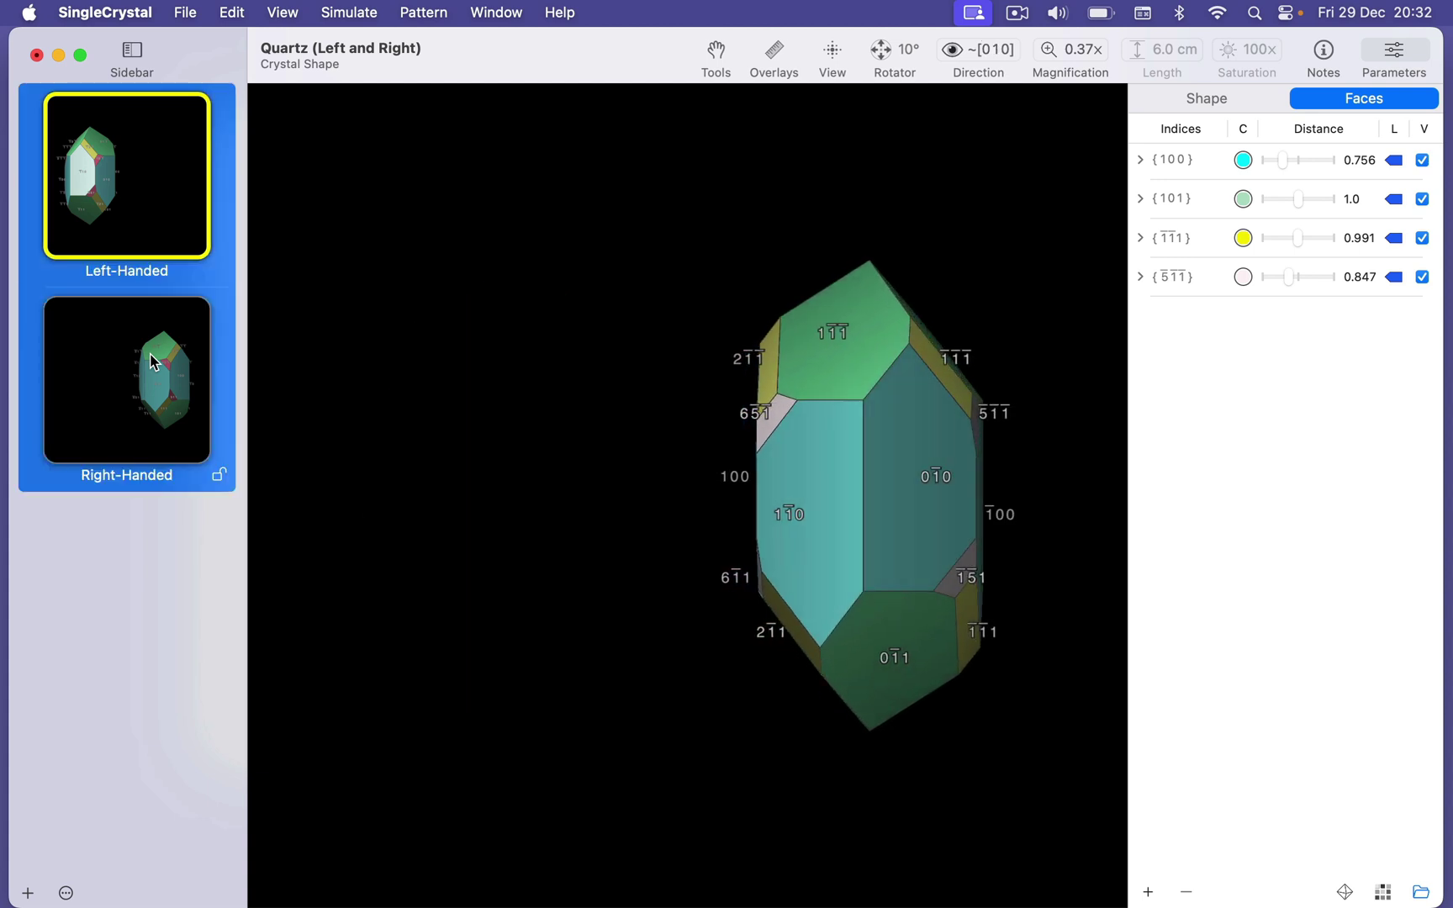
pyautogui.keyDown('super'); pyautogui.click(151, 168); pyautogui.keyUp('super')
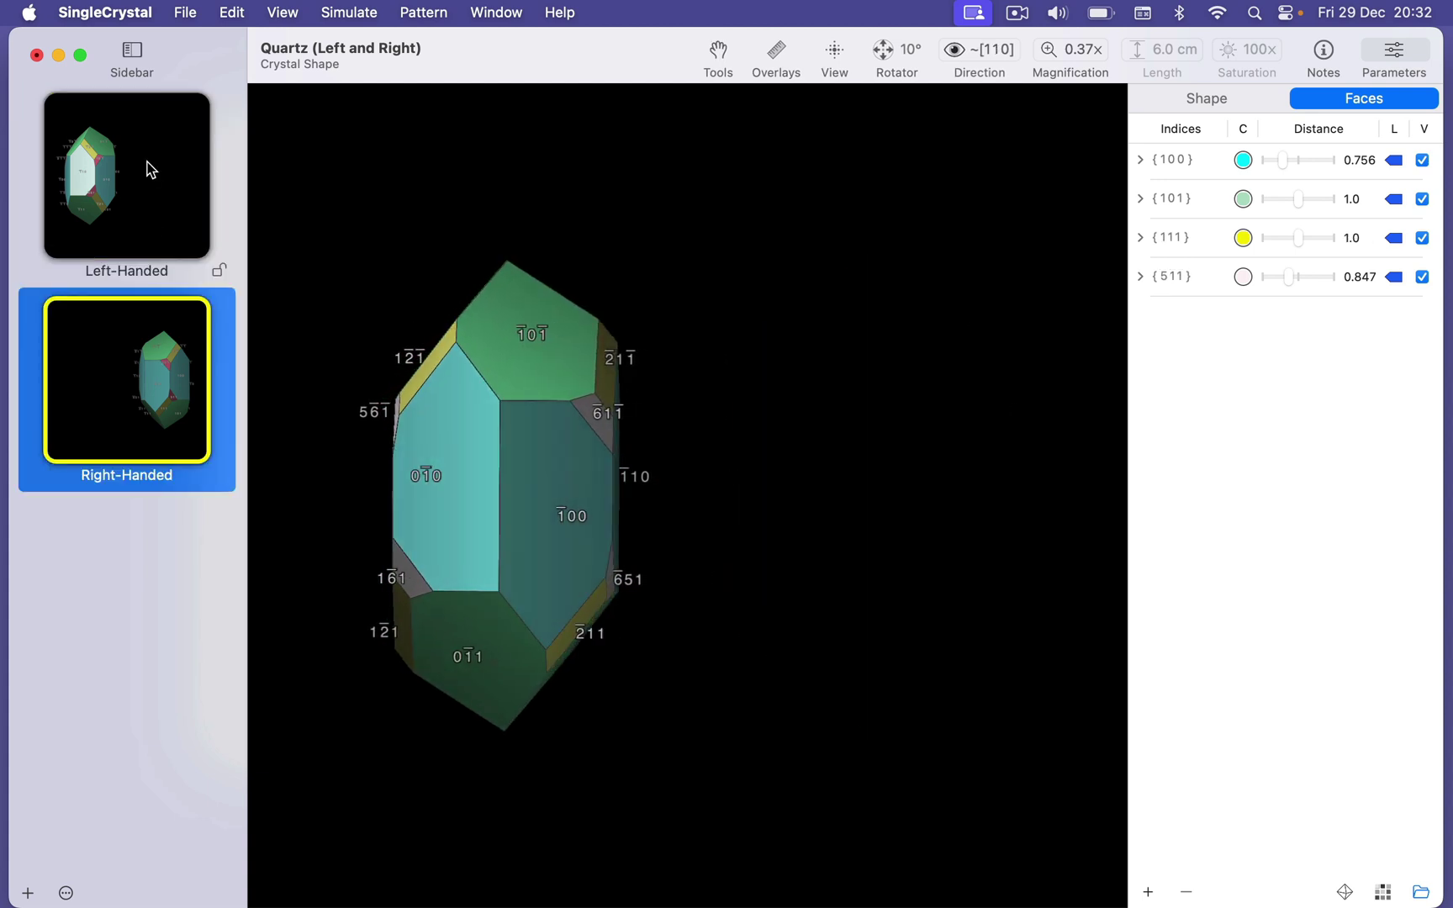
pyautogui.keyDown('super'); pyautogui.click(150, 168); pyautogui.keyUp('super')
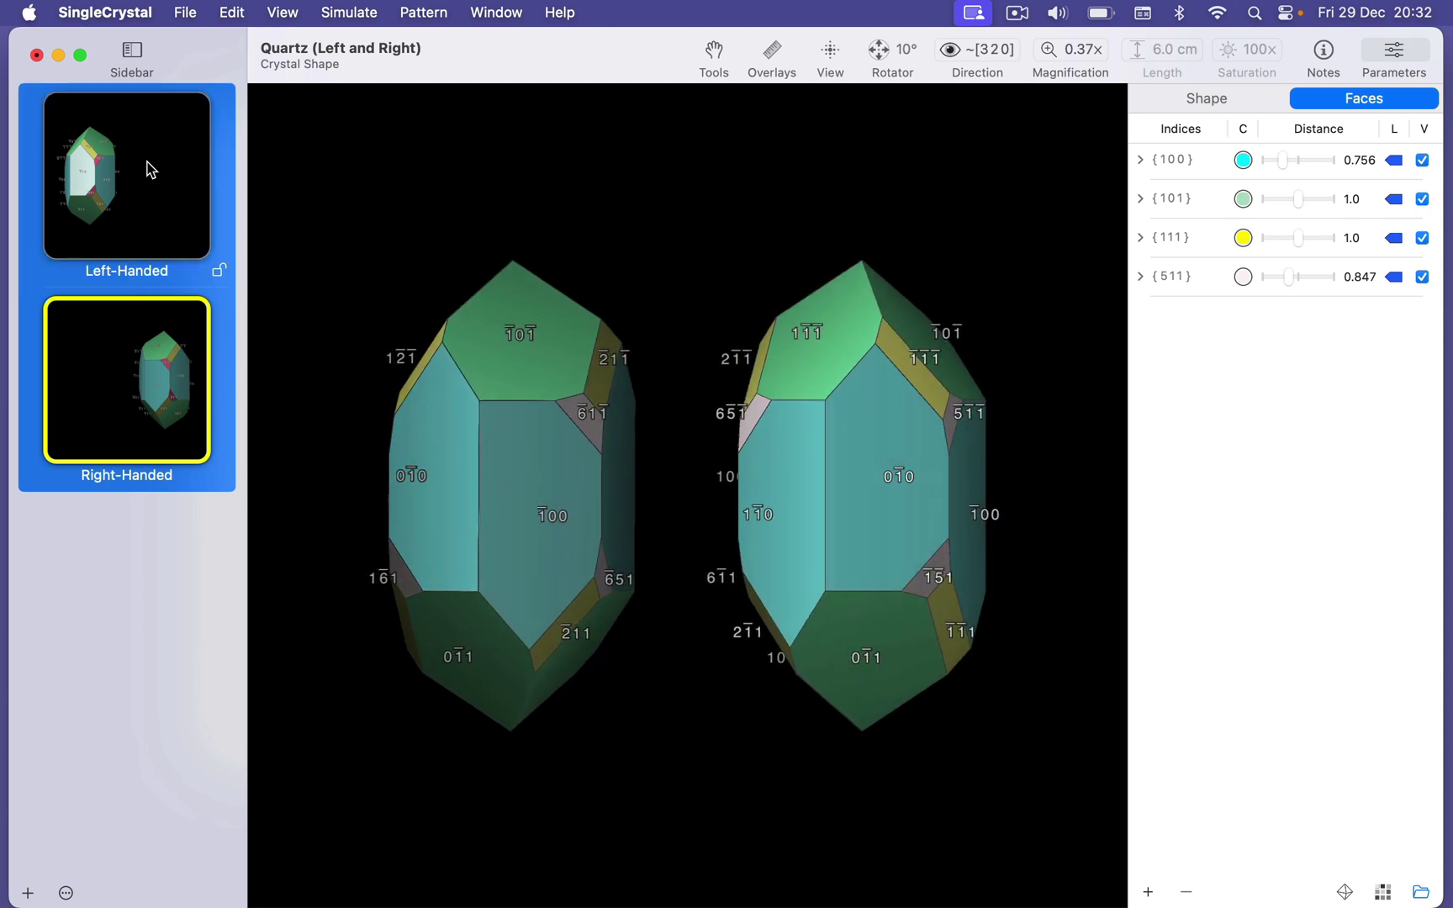